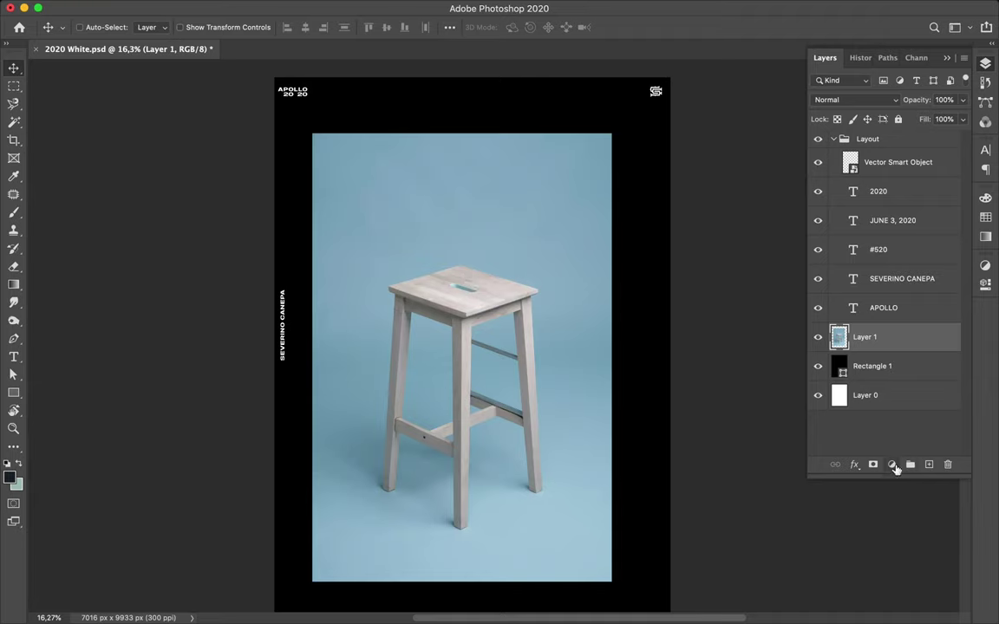
# Step: Switch to the Pen tool, zoom in on the stool, and show Layer 1's mask alone
pyautogui.press('p')
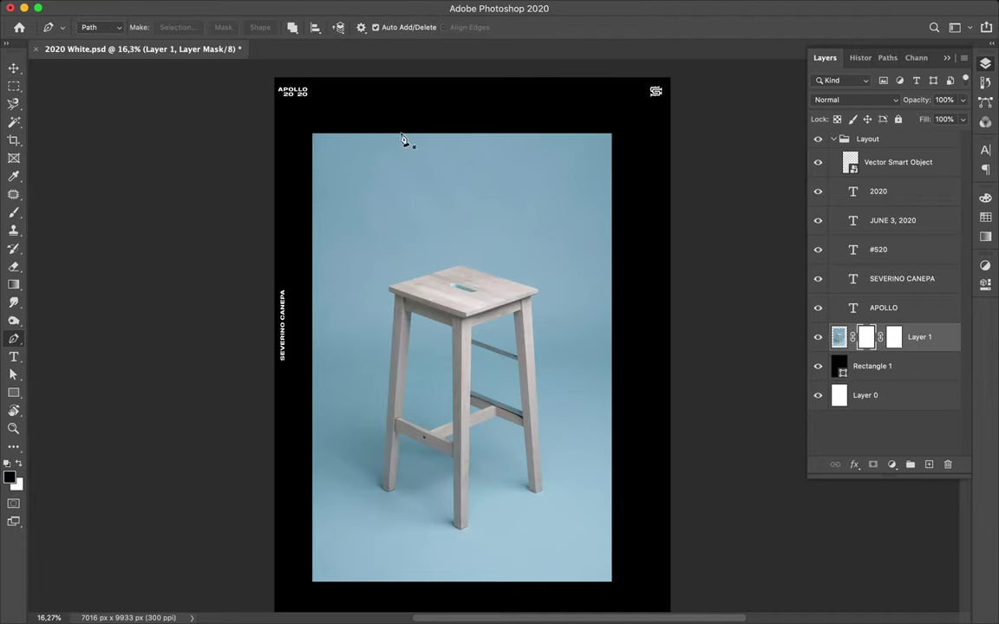
pyautogui.scroll(5, 398, 304)
pyautogui.scroll(3, 398, 301)
pyautogui.scroll(2, 234, 262)
pyautogui.scroll(2, 216, 267)
pyautogui.keyDown('alt'); pyautogui.click(866, 337); pyautogui.keyUp('alt')
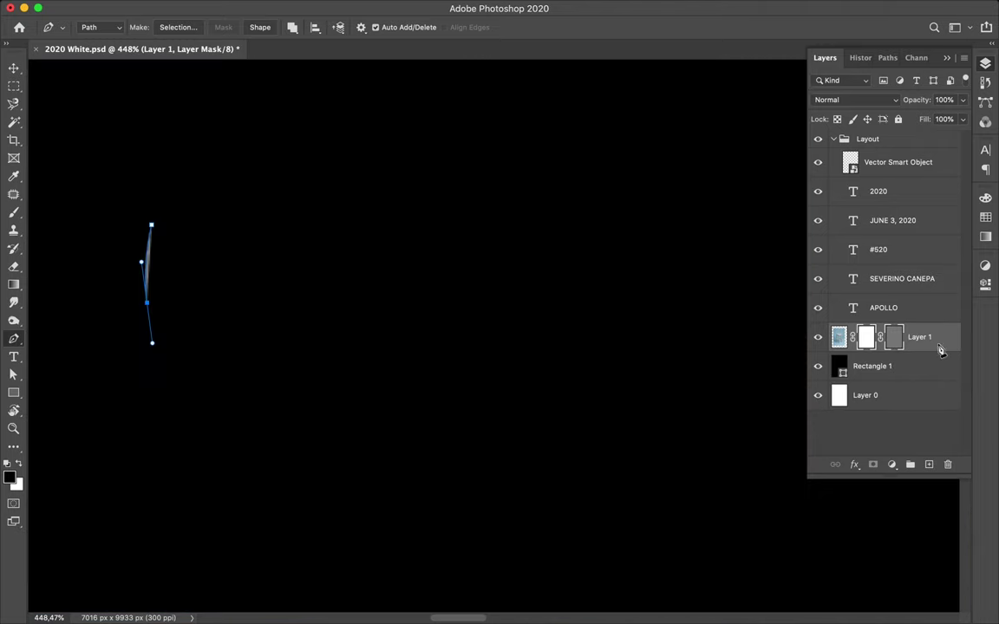
# Step: Return from mask-only view and undo the stray path at the seat corner
pyautogui.click(947, 310)
pyautogui.scroll(2, 219, 342)
pyautogui.hotkey('ctrl', 'z')
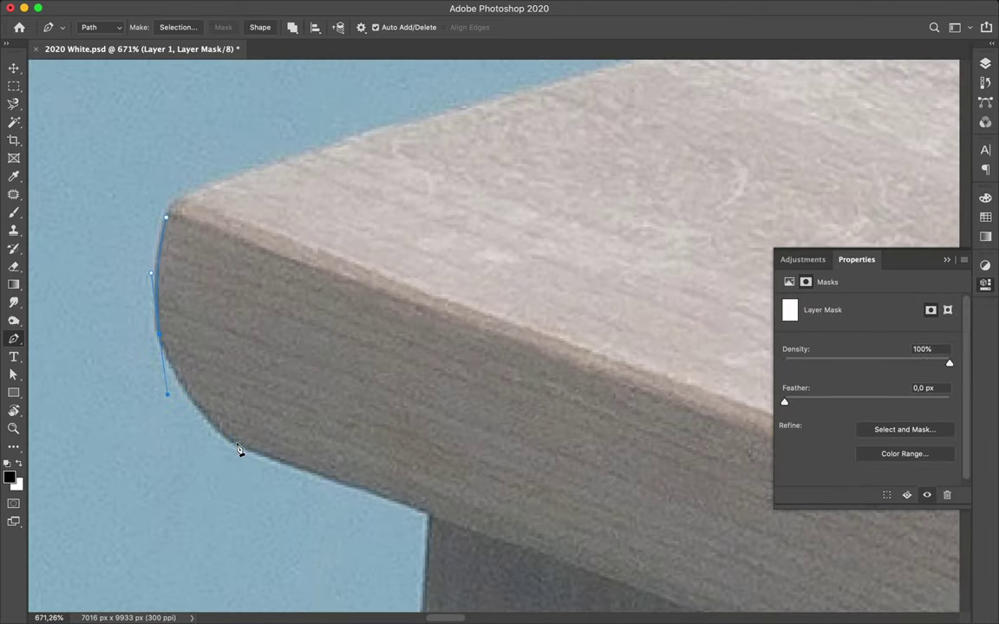
# Step: Start the leg path with anchors at its bottom corner and higher up its right edge
pyautogui.scroll(-5, 446, 529)
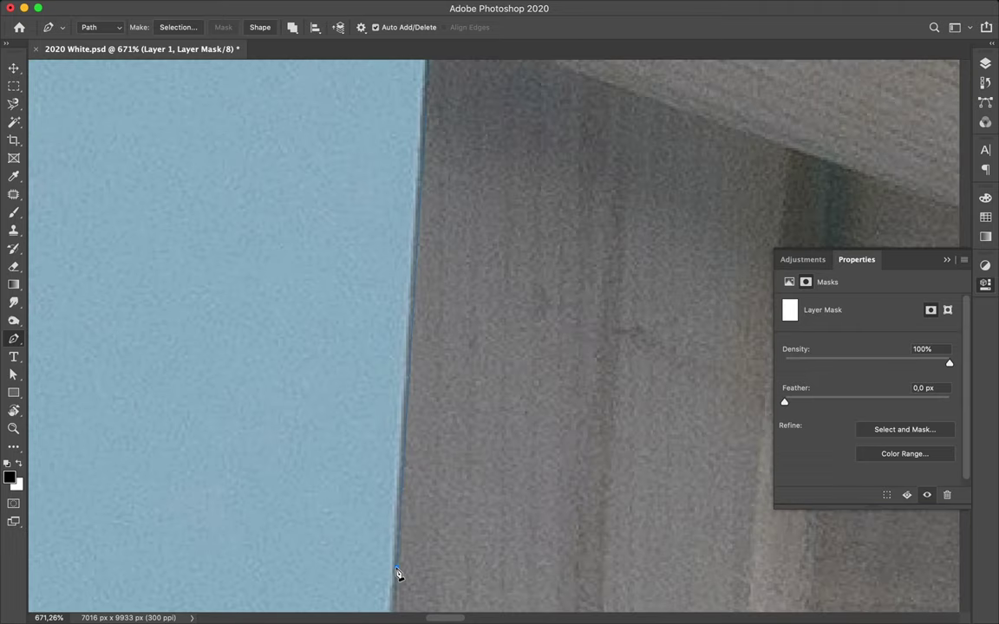
pyautogui.scroll(-3, 397, 577)
pyautogui.scroll(-2, 397, 578)
pyautogui.scroll(-1, 381, 586)
pyautogui.scroll(-5, 377, 582)
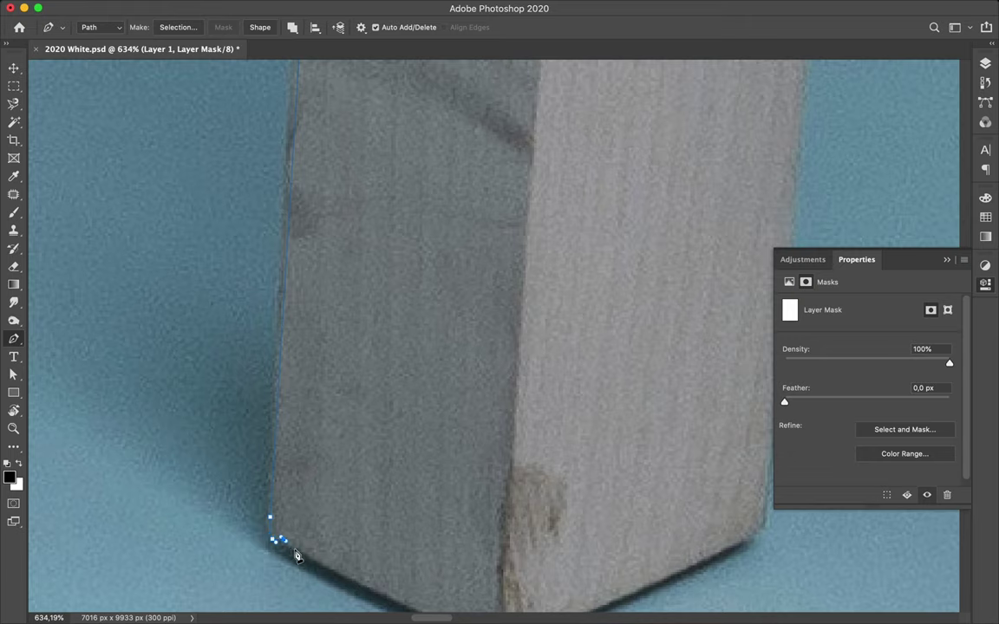
pyautogui.scroll(-5, 300, 555)
pyautogui.hscroll(5, 373, 539)
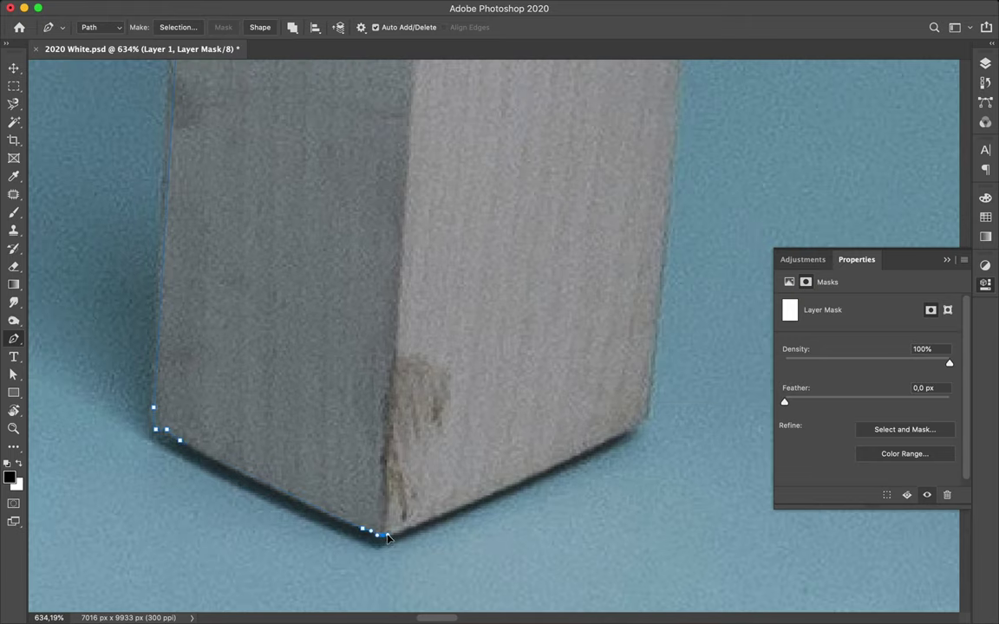
pyautogui.click(493, 497)
pyautogui.scroll(3, 498, 499)
pyautogui.scroll(2, 503, 499)
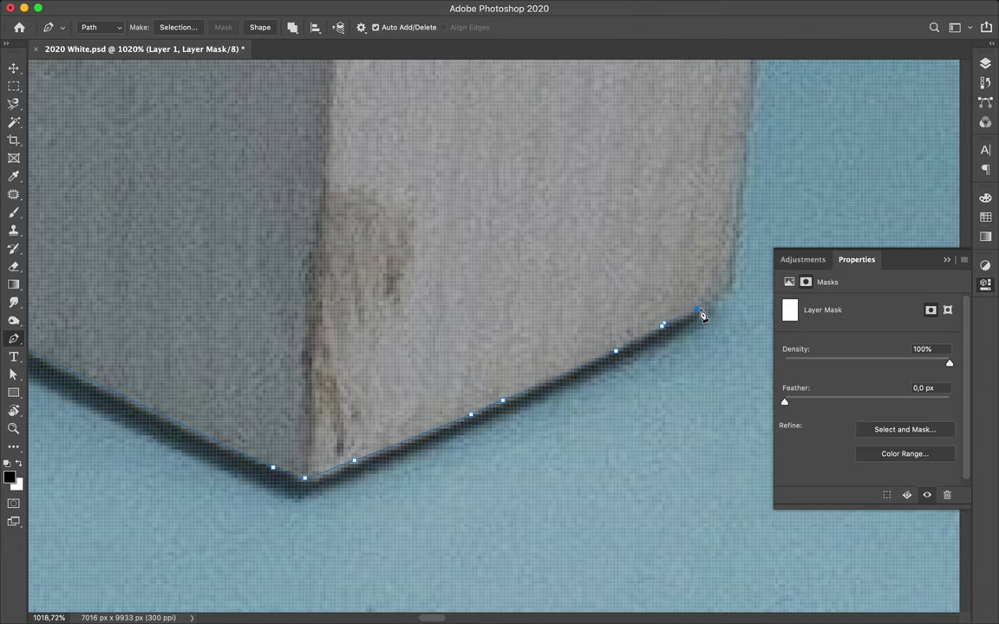
pyautogui.click(738, 161)
# Step: Check the leg's outline and add an anchor at its bottom-left corner
pyautogui.scroll(5, 745, 95)
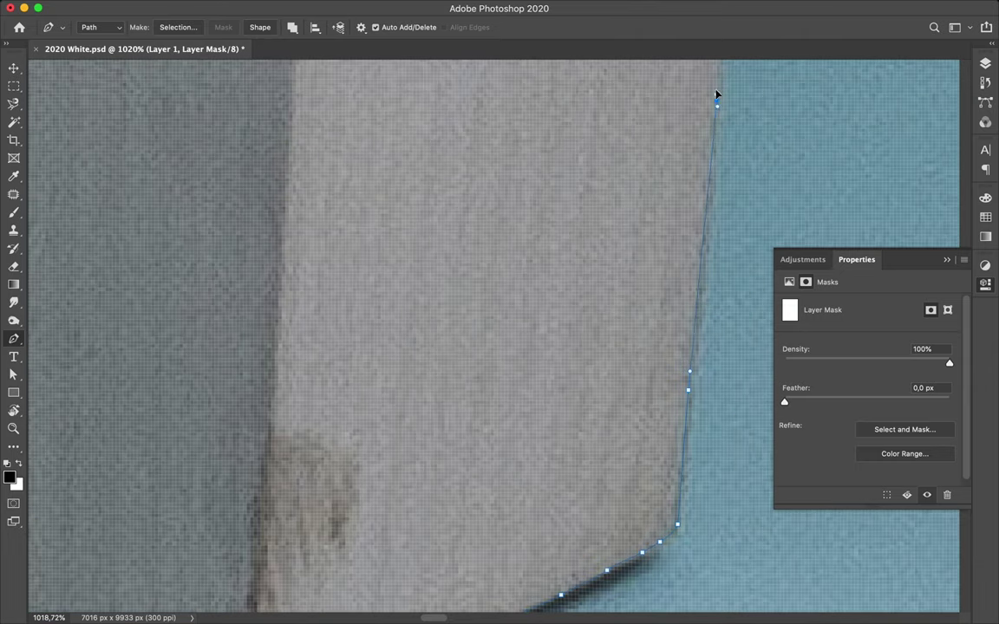
pyautogui.scroll(3, 715, 93)
pyautogui.scroll(2, 719, 78)
pyautogui.scroll(-2, 717, 69)
pyautogui.scroll(3, 685, 156)
pyautogui.scroll(2, 704, 183)
pyautogui.scroll(5, 725, 146)
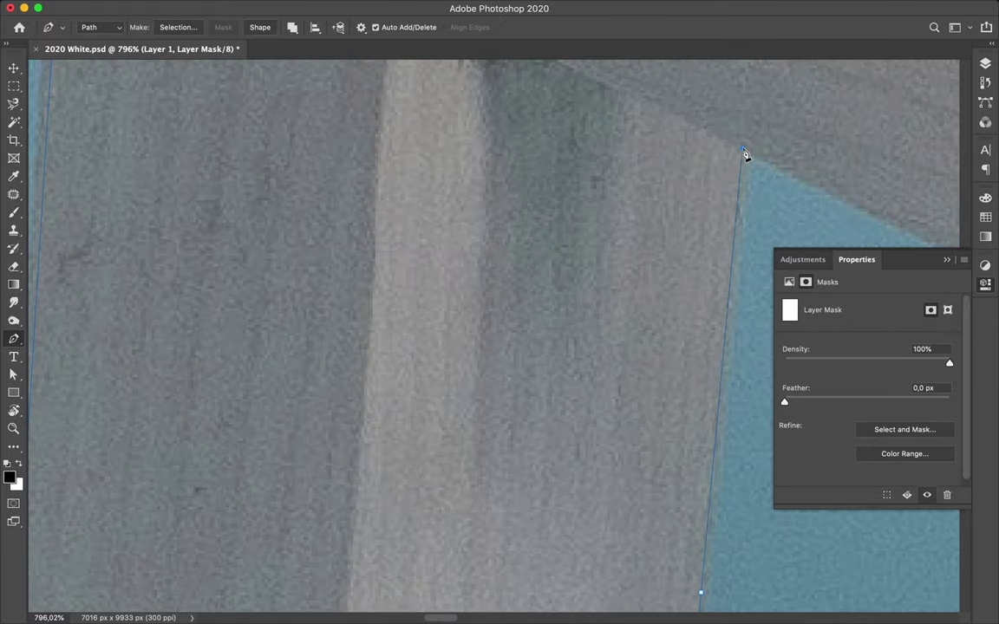
pyautogui.hscroll(10, 743, 154)
pyautogui.hscroll(-3, 667, 216)
pyautogui.hscroll(-5, 655, 220)
pyautogui.scroll(-4, 642, 305)
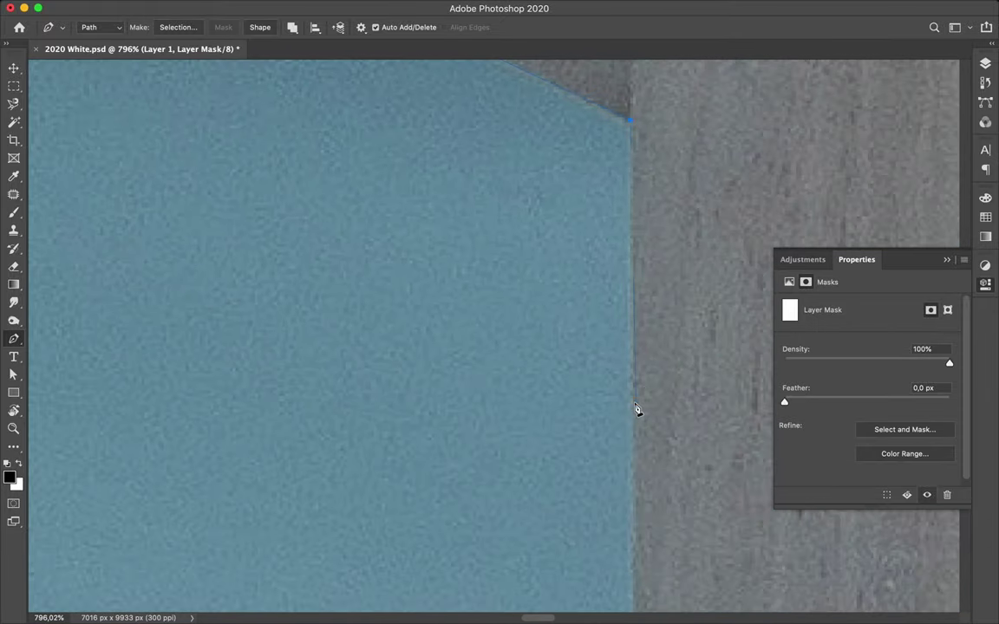
pyautogui.scroll(-1, 634, 128)
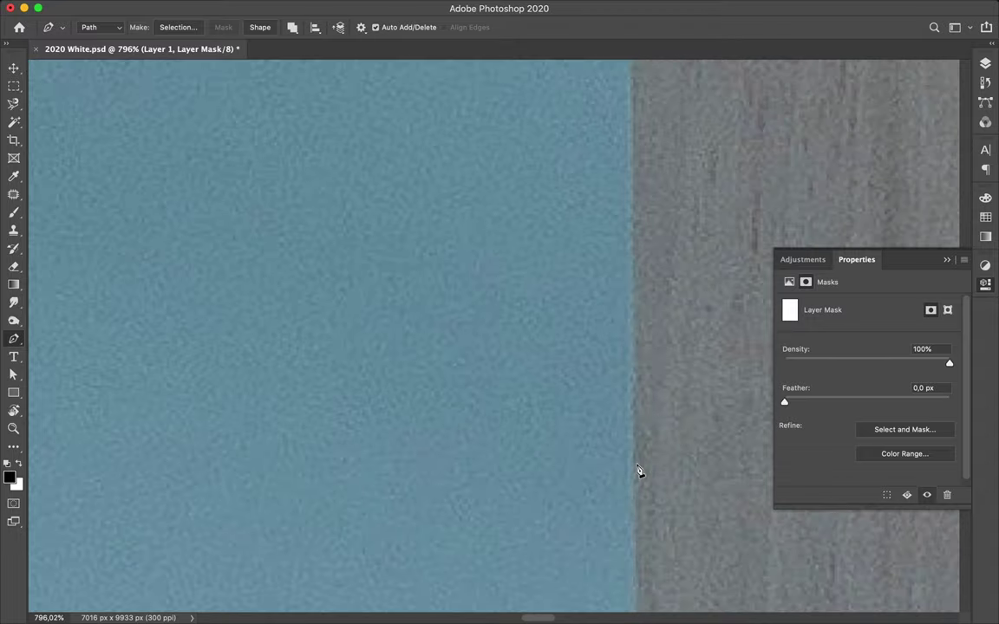
pyautogui.scroll(-2, 637, 468)
pyautogui.scroll(-3, 637, 468)
pyautogui.scroll(-3, 553, 524)
pyautogui.scroll(4, 569, 339)
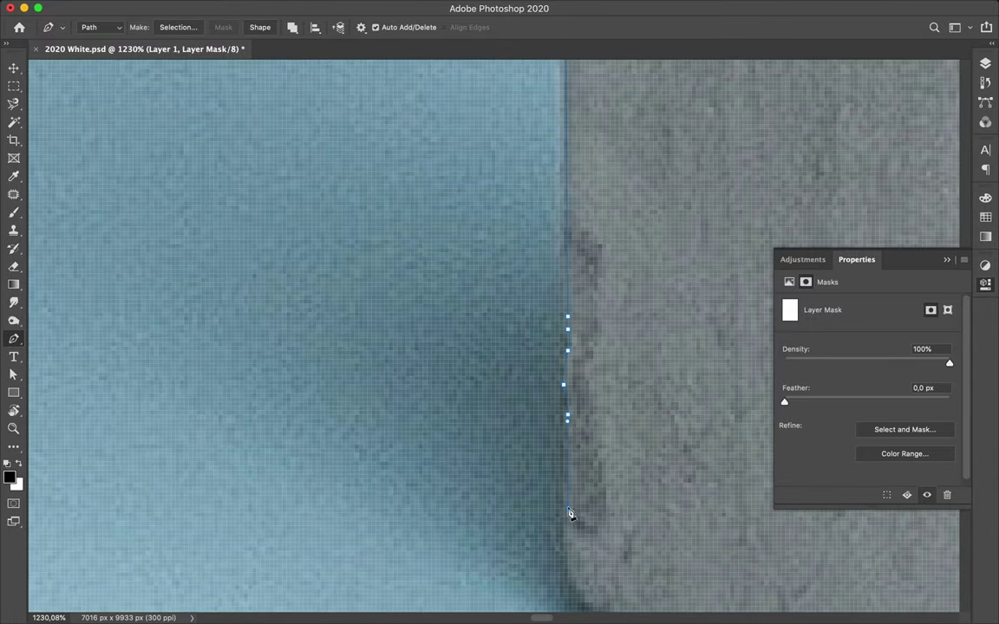
pyautogui.scroll(-3, 570, 575)
pyautogui.click(479, 445)
# Step: Add path anchors along the leg's bottom edge and bottom-right edge
pyautogui.hscroll(3, 495, 454)
pyautogui.click(436, 430)
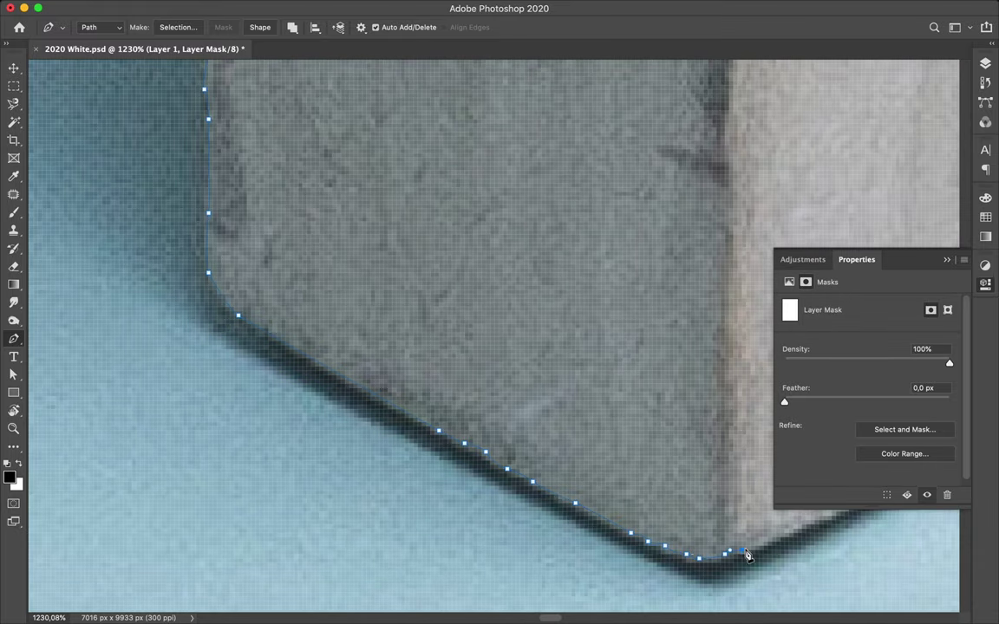
pyautogui.hscroll(5, 744, 555)
pyautogui.hscroll(3, 475, 491)
pyautogui.click(517, 422)
pyautogui.click(639, 350)
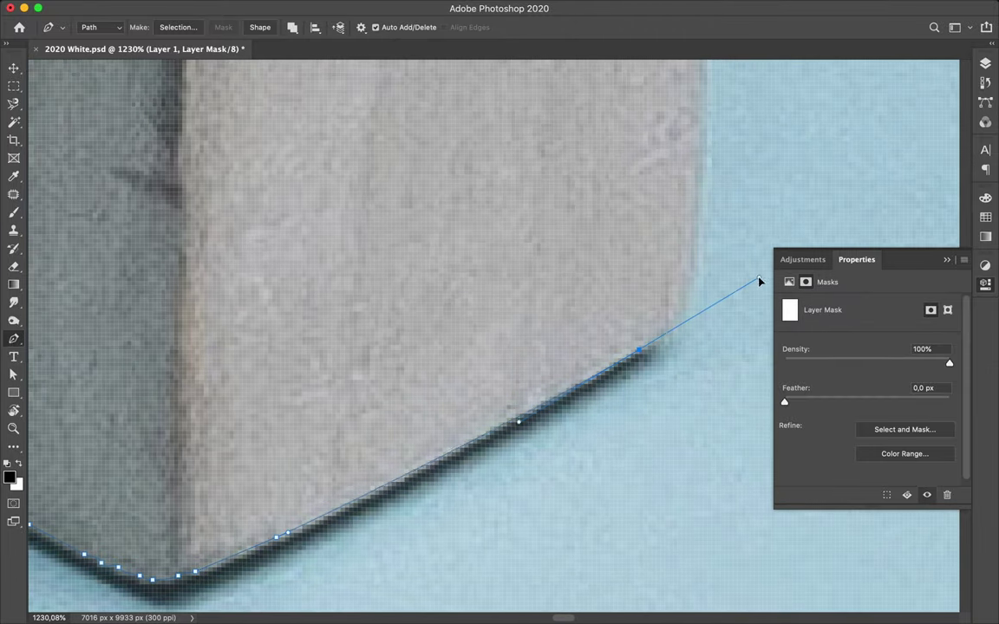
# Step: Extend the path up the leg's side along the straight grey/blue edge
pyautogui.scroll(-5, 698, 138)
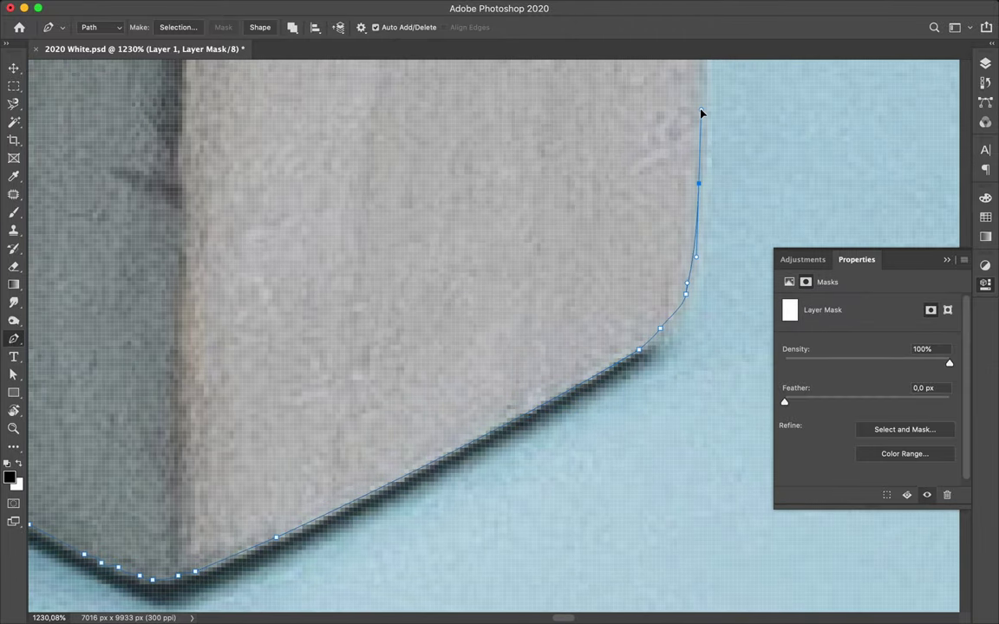
pyautogui.scroll(4, 704, 96)
pyautogui.scroll(2, 702, 78)
pyautogui.scroll(3, 656, 88)
pyautogui.scroll(-2, 669, 94)
pyautogui.scroll(2, 668, 93)
pyautogui.scroll(1, 605, 218)
pyautogui.click(604, 215)
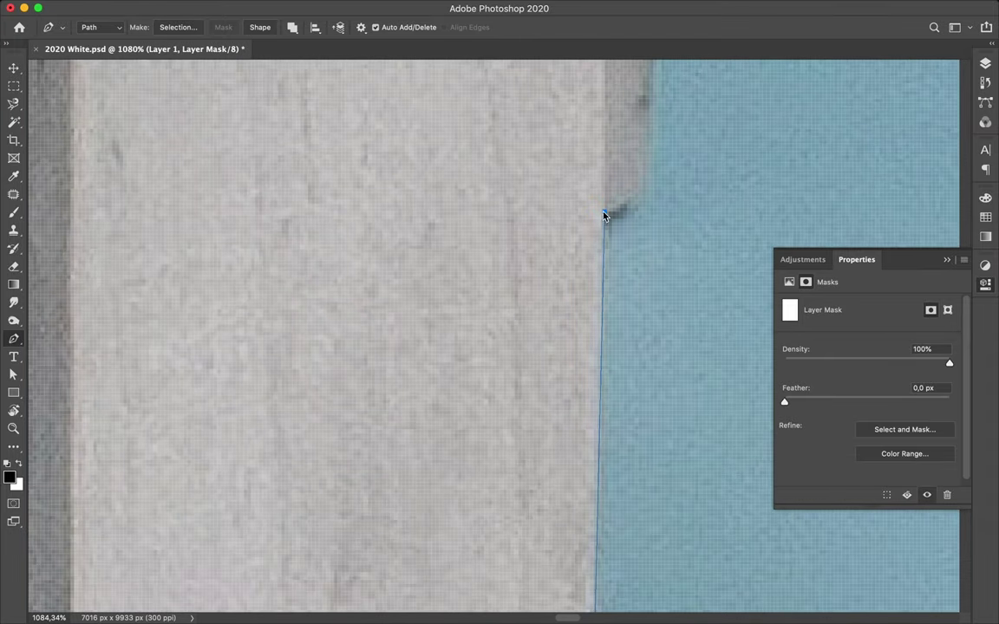
pyautogui.scroll(3, 650, 148)
pyautogui.click(651, 138)
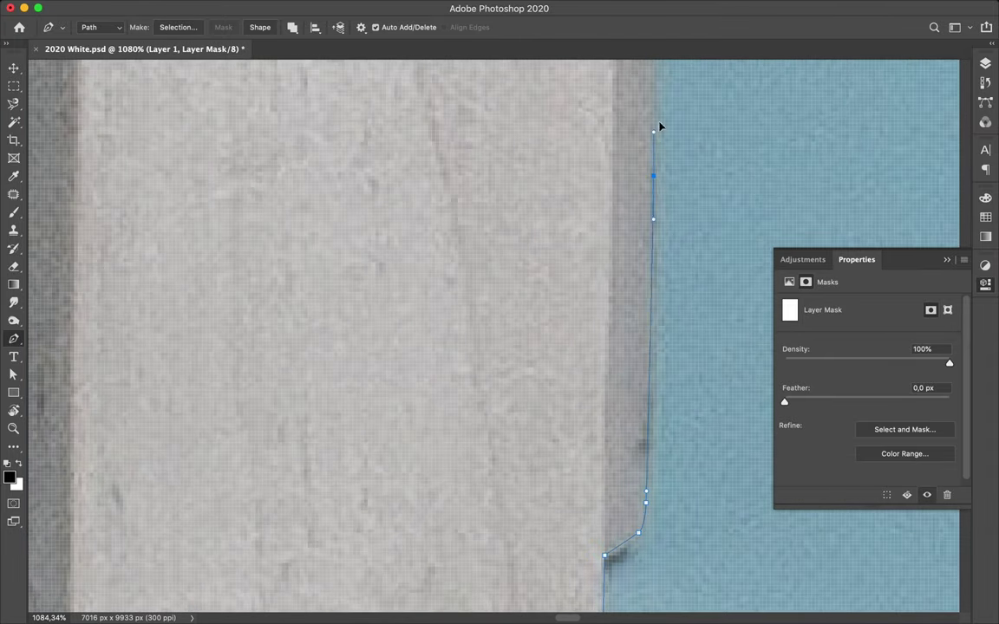
pyautogui.scroll(1, 651, 138)
pyautogui.click(656, 89)
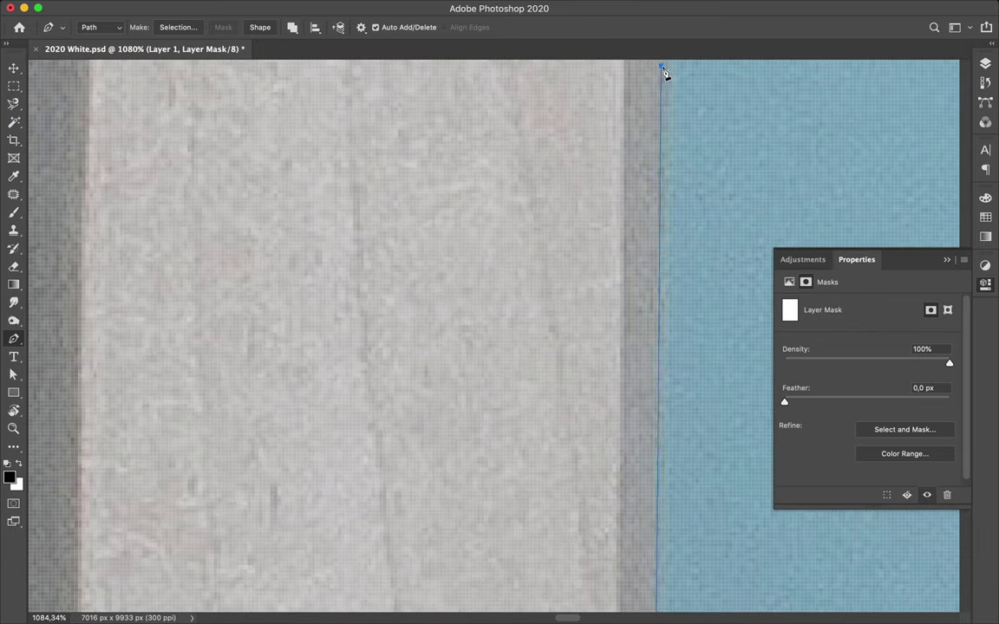
# Step: Add anchors along the diagonal edge and continue along the stool's edge
pyautogui.hscroll(-1, 676, 76)
pyautogui.scroll(5, 688, 174)
pyautogui.hscroll(5, 689, 299)
pyautogui.scroll(3, 689, 299)
pyautogui.click(545, 338)
pyautogui.click(585, 328)
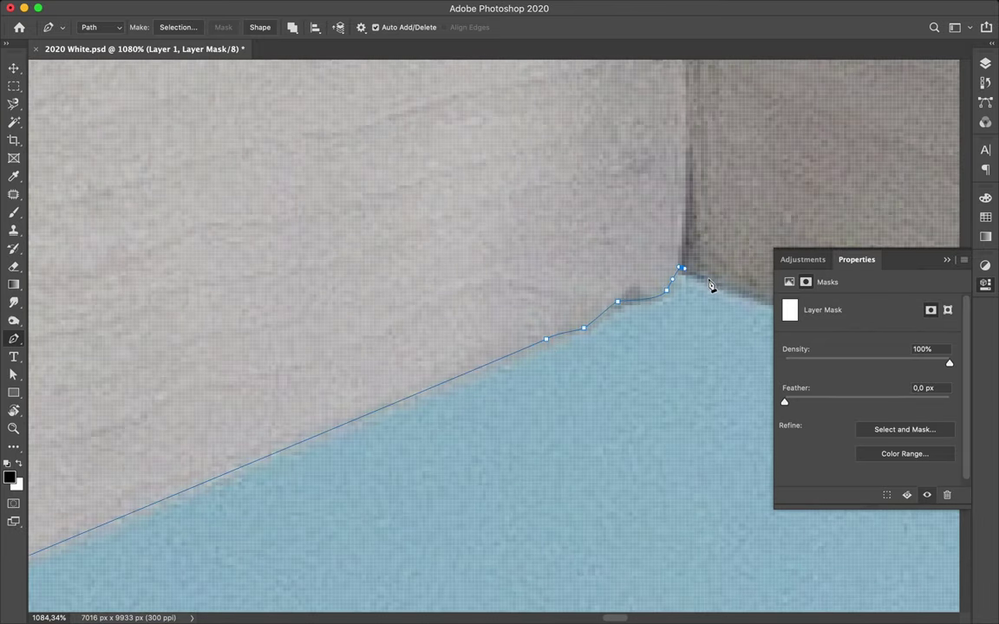
pyautogui.hscroll(5, 716, 284)
pyautogui.scroll(-2, 716, 284)
pyautogui.click(464, 221)
pyautogui.click(652, 299)
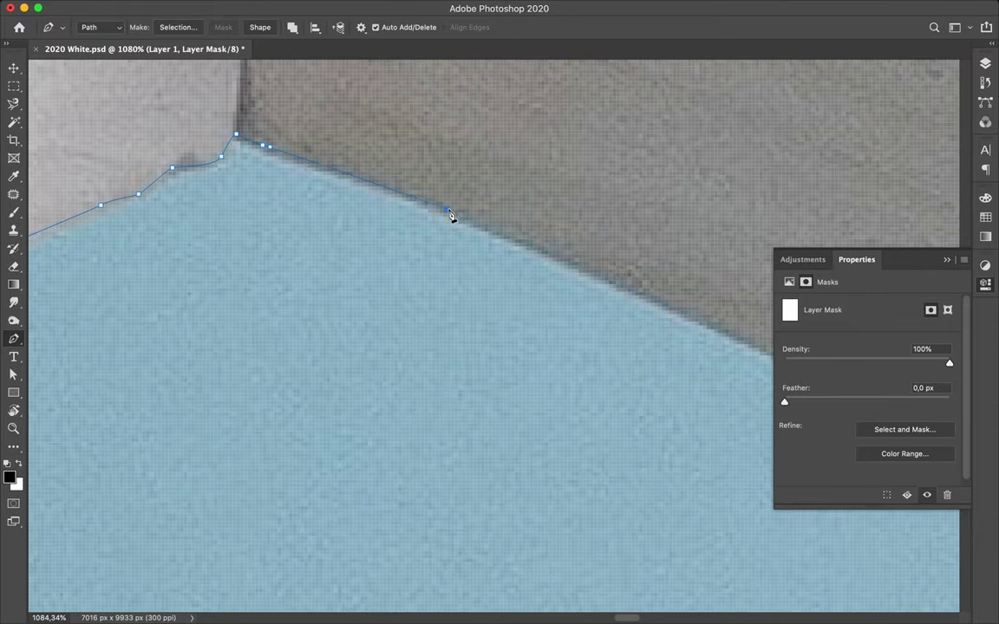
# Step: Trace the stool's outline with further anchors, ending at the corner
pyautogui.hscroll(5, 726, 335)
pyautogui.scroll(-2, 727, 336)
pyautogui.click(619, 323)
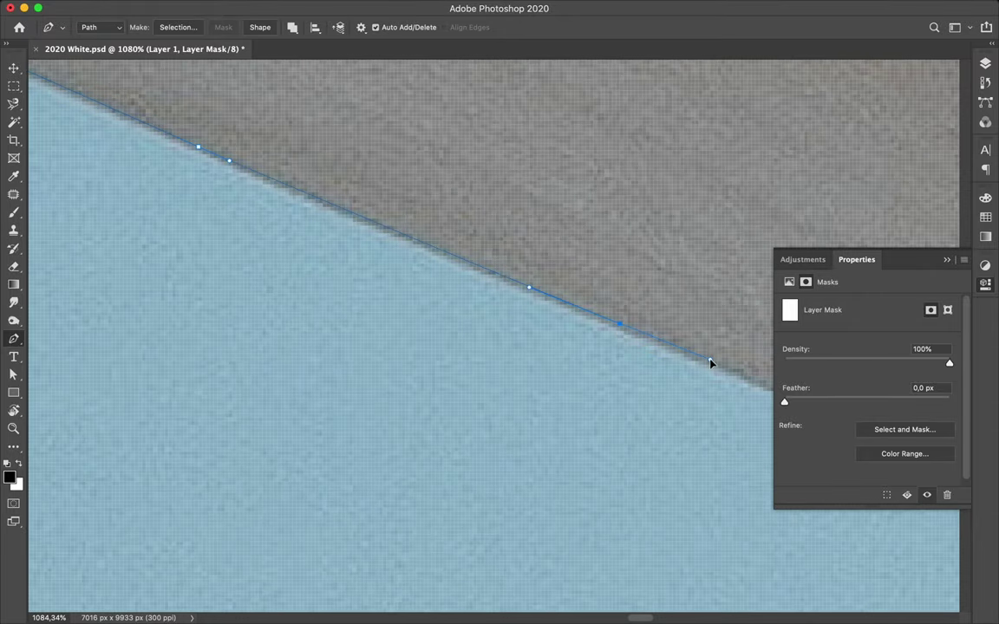
pyautogui.hscroll(5, 709, 360)
pyautogui.scroll(-2, 709, 360)
pyautogui.click(575, 368)
pyautogui.hscroll(3, 635, 397)
pyautogui.click(465, 402)
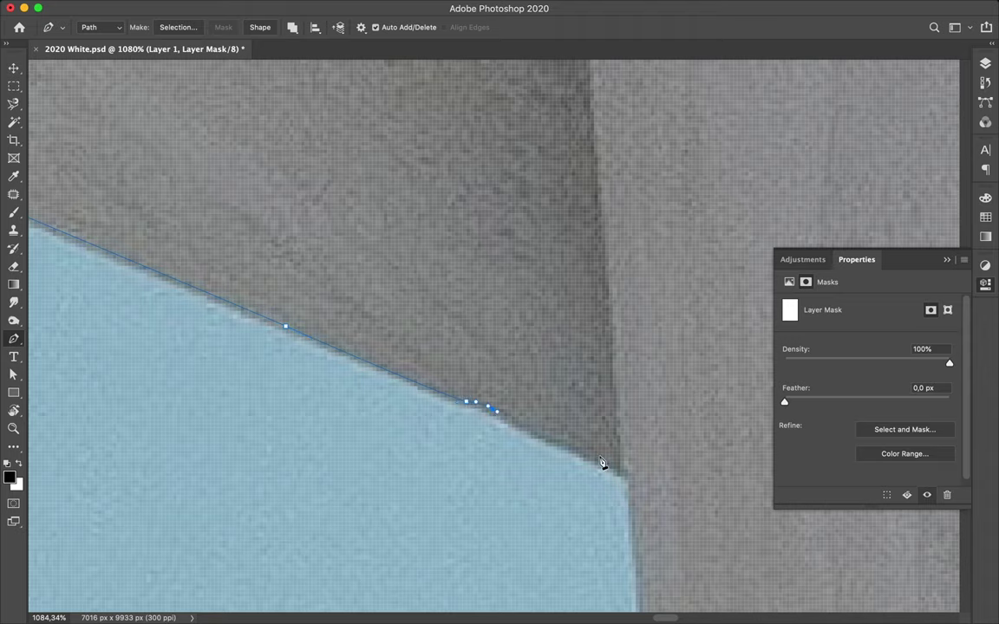
pyautogui.scroll(-2, 601, 462)
pyautogui.hscroll(1, 602, 463)
pyautogui.click(537, 289)
# Step: Adjust path points with Direct Selection, then add anchors down the leg's edge
pyautogui.press('a')
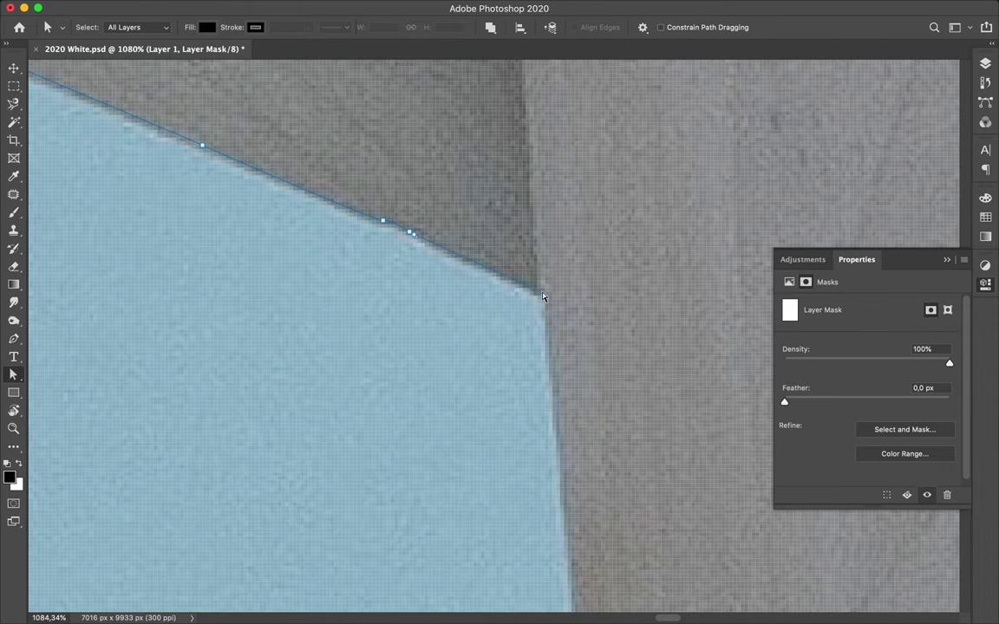
pyautogui.press('p')
pyautogui.scroll(-5, 549, 301)
pyautogui.hscroll(1, 548, 300)
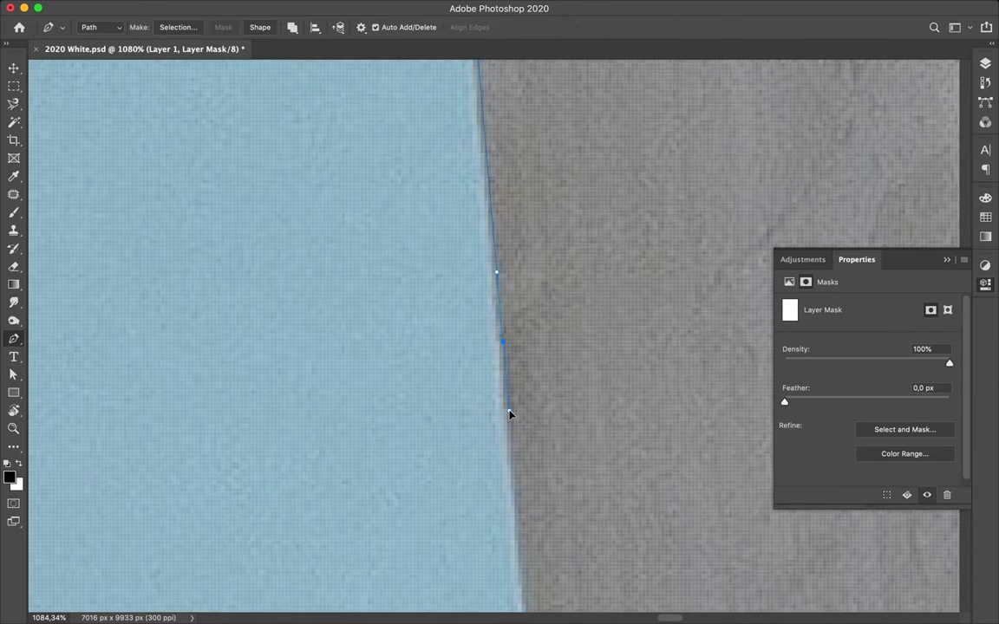
pyautogui.scroll(3, 509, 412)
pyautogui.scroll(-5, 504, 585)
pyautogui.scroll(-1, 506, 529)
pyautogui.scroll(-1, 510, 511)
pyautogui.scroll(-3, 502, 515)
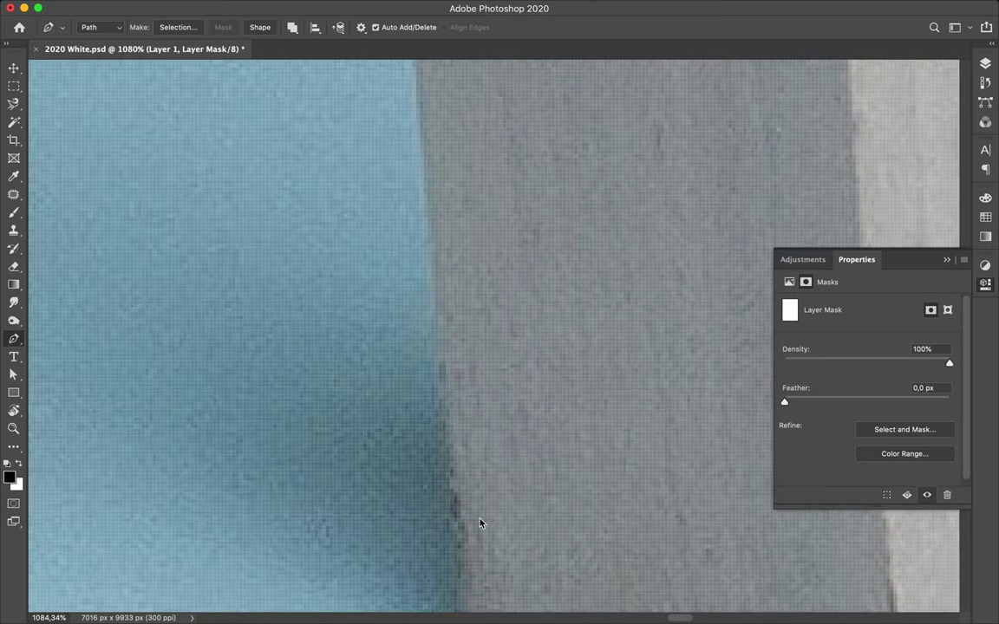
pyautogui.scroll(-3, 482, 526)
pyautogui.click(435, 226)
pyautogui.click(441, 301)
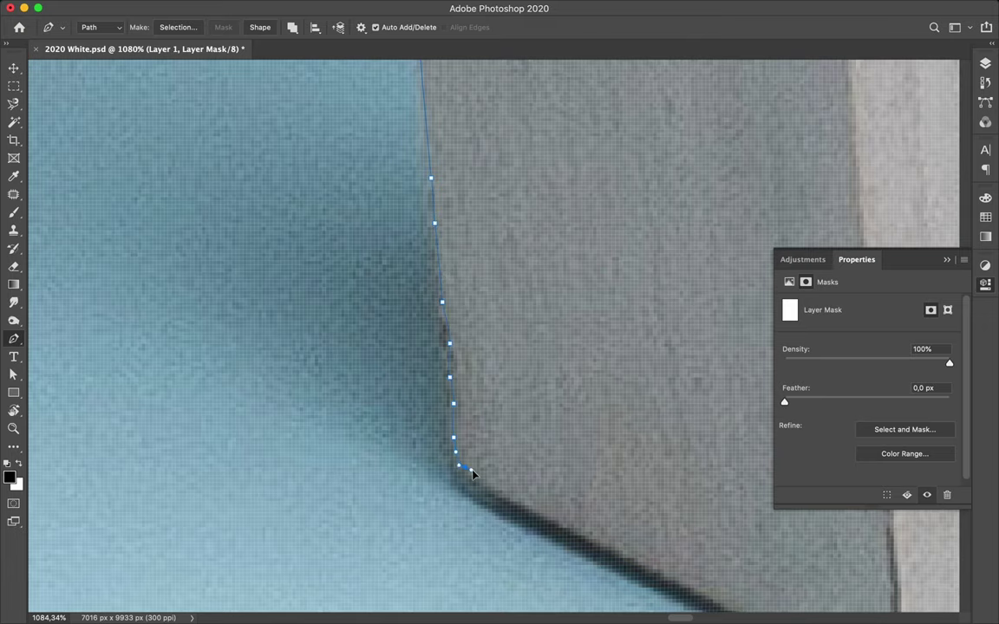
# Step: Carry the path along the foot's bottom edge, around its far corner and up the leg
pyautogui.scroll(-3, 531, 505)
pyautogui.hscroll(4, 546, 494)
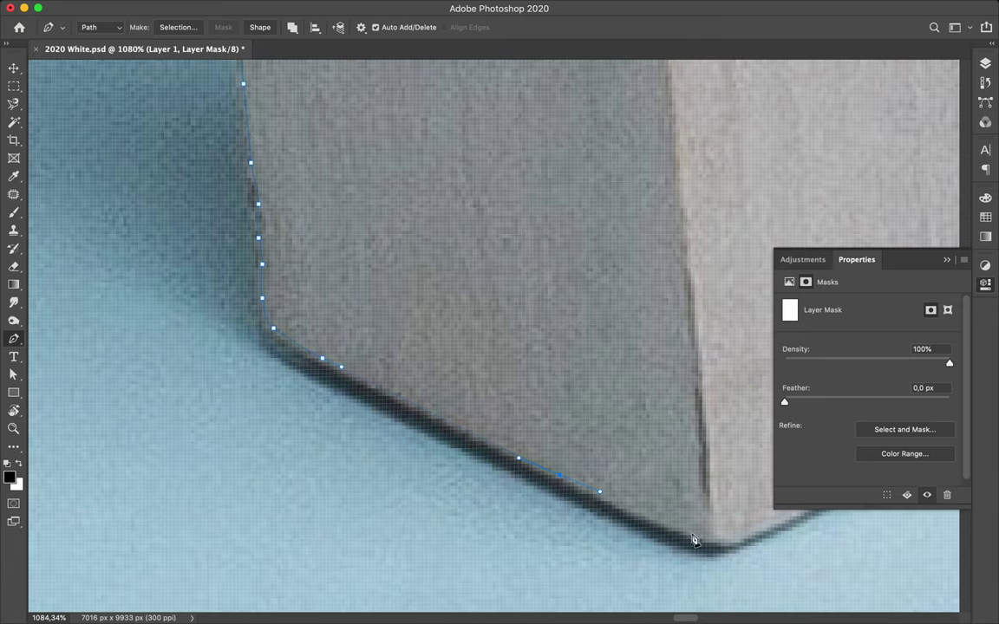
pyautogui.hscroll(4, 718, 543)
pyautogui.scroll(2, 715, 538)
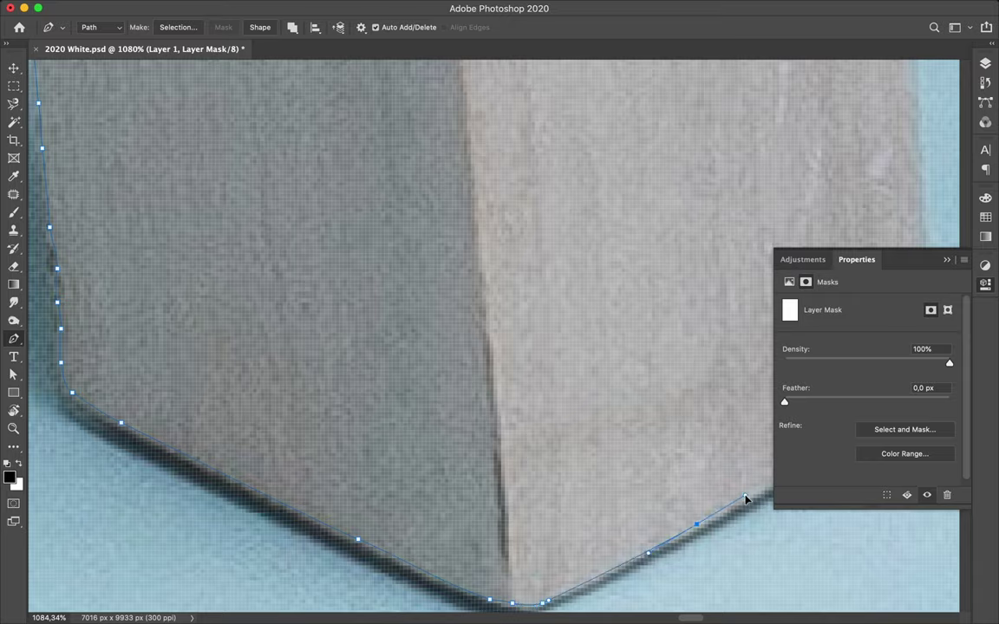
pyautogui.scroll(2, 744, 499)
pyautogui.click(595, 399)
pyautogui.hscroll(4, 595, 399)
pyautogui.scroll(1, 595, 399)
pyautogui.click(559, 347)
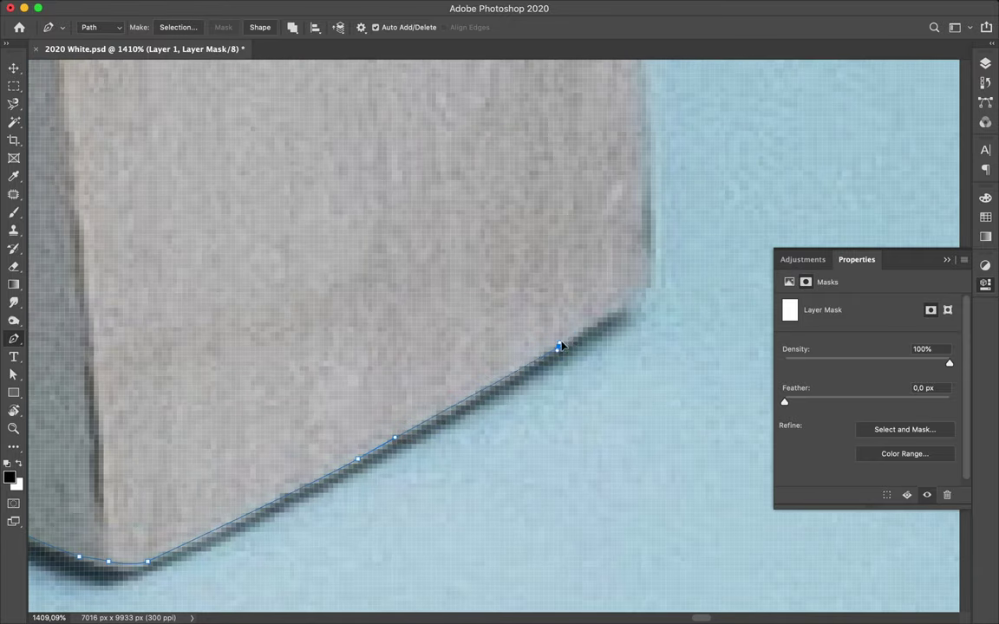
pyautogui.scroll(6, 640, 229)
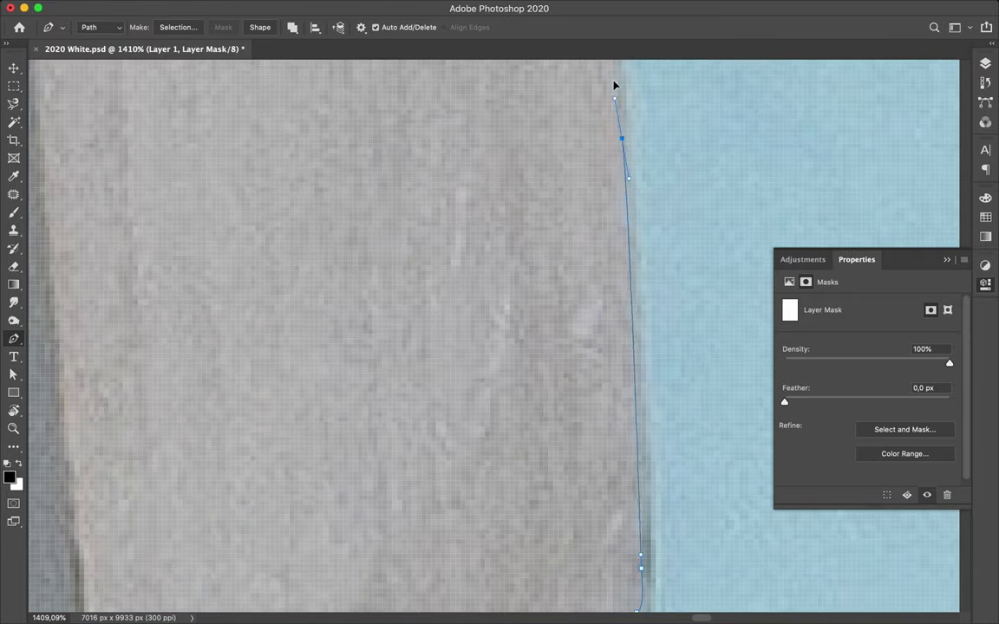
pyautogui.click(607, 85)
pyautogui.click(620, 313)
# Step: Drag smooth anchors up the leg's edge toward the seat
pyautogui.scroll(1, 602, 74)
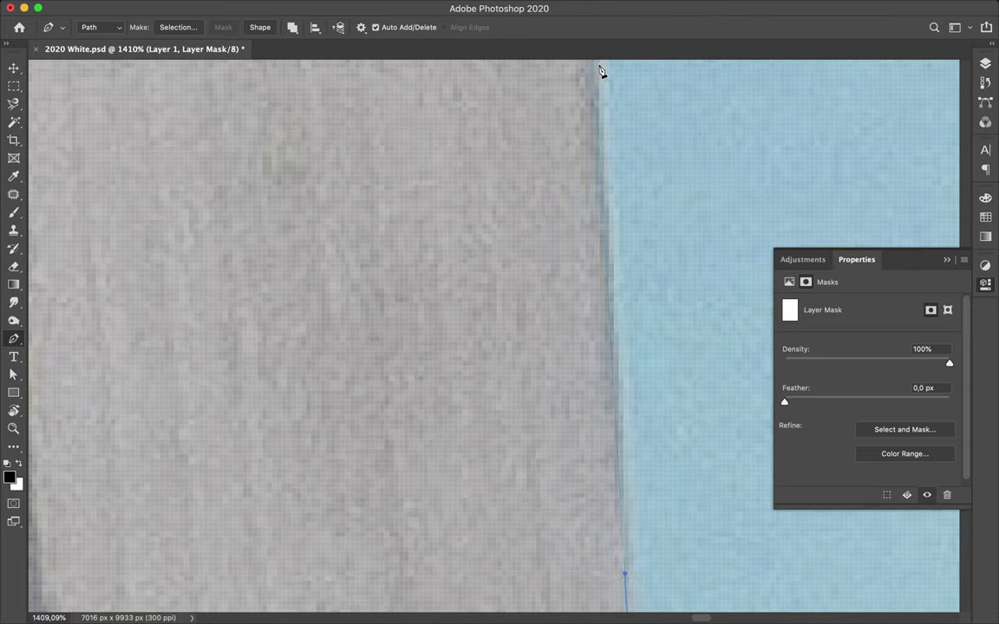
pyautogui.scroll(-1, 564, 73)
pyautogui.scroll(-1, 472, 451)
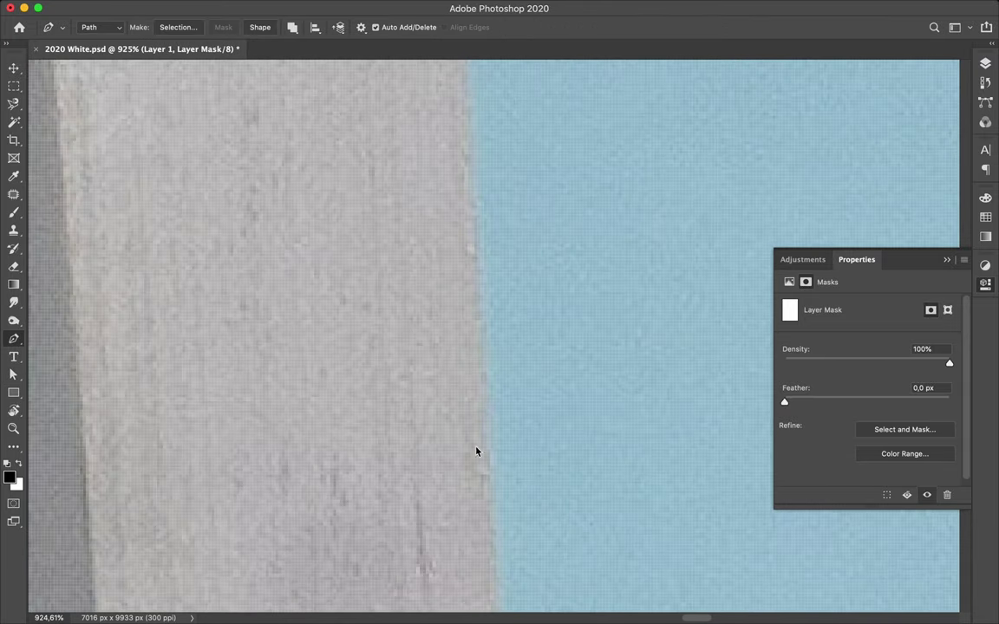
pyautogui.moveTo(468, 113)
pyautogui.mouseDown()
pyautogui.moveTo(426, 124)
pyautogui.moveTo(423, 375)
pyautogui.moveTo(397, 98)
pyautogui.moveTo(377, 143)
pyautogui.mouseUp()
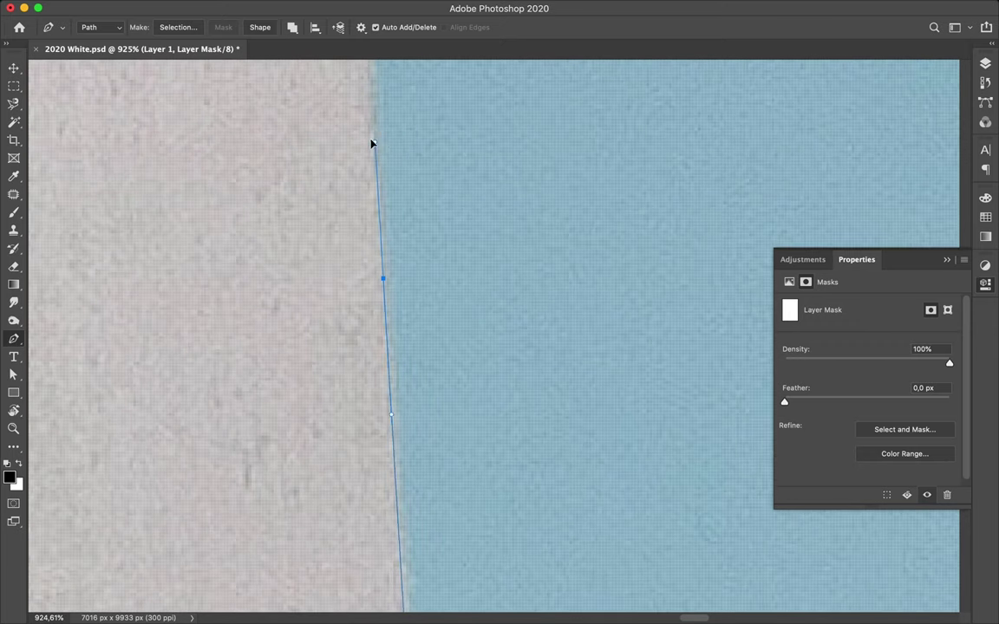
pyautogui.moveTo(368, 65); pyautogui.dragTo(364, 214)
pyautogui.moveTo(343, 68); pyautogui.dragTo(329, 133)
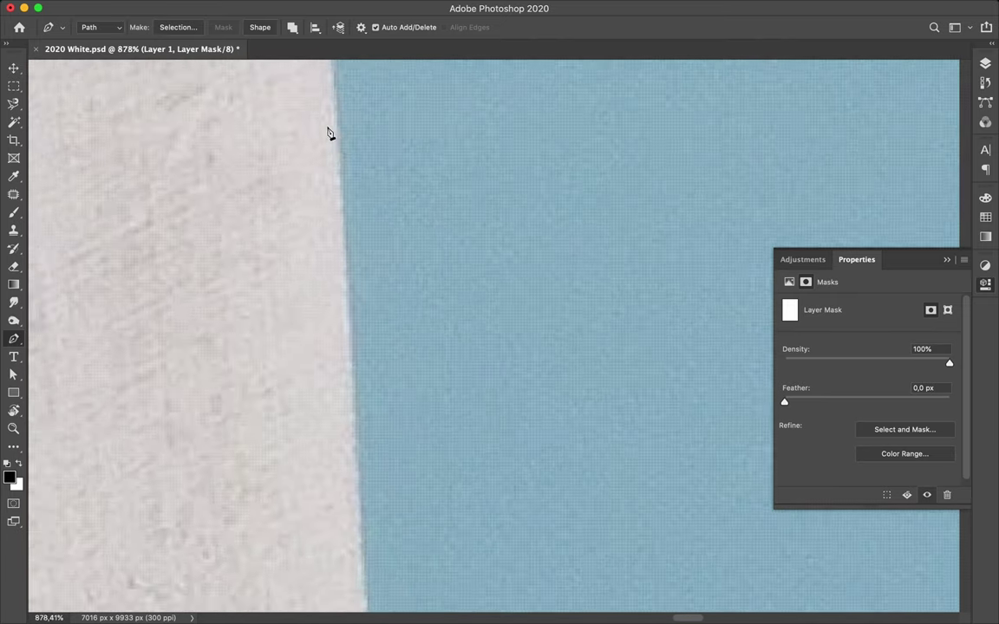
pyautogui.scroll(-2, 372, 74)
# Step: Anchor the path at the seat's corner and curve it along the seat's lower edge
pyautogui.scroll(5, 372, 71)
pyautogui.click(384, 108)
pyautogui.scroll(3, 373, 148)
pyautogui.hscroll(5, 434, 130)
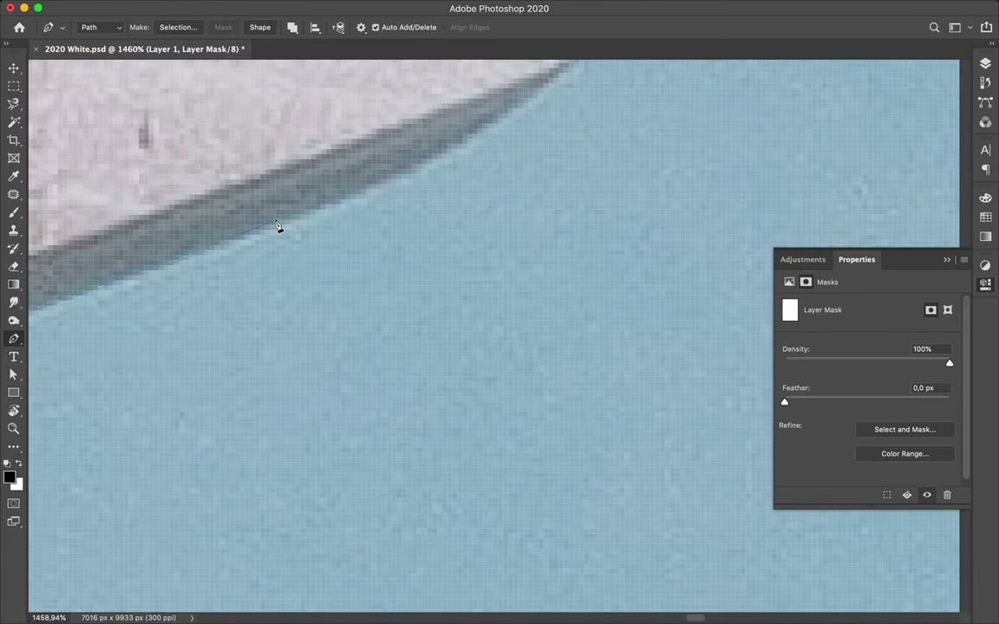
pyautogui.scroll(2, 364, 214)
pyautogui.hscroll(2, 390, 212)
pyautogui.click(413, 206)
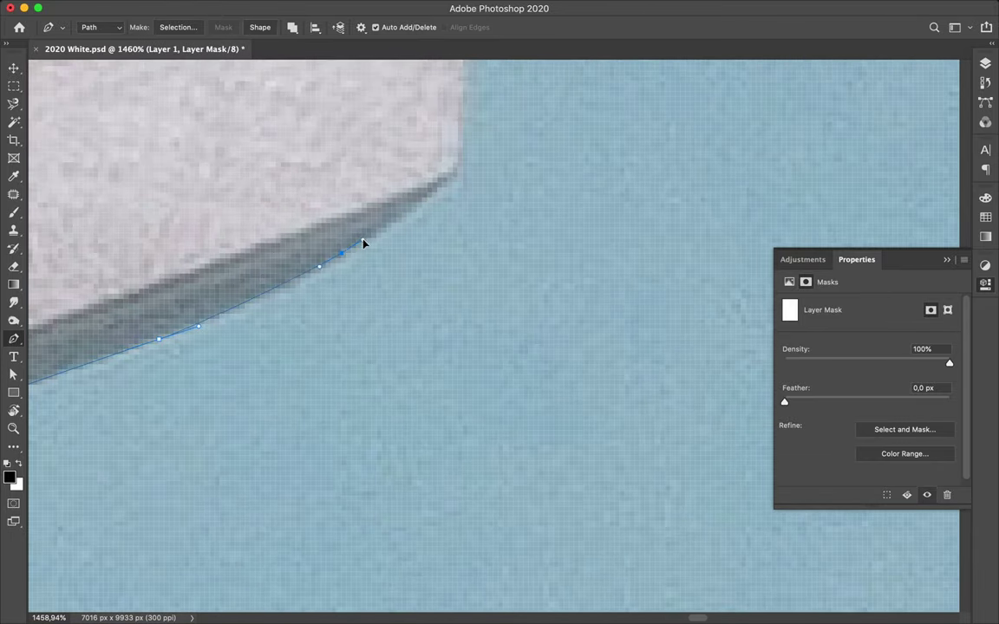
pyautogui.scroll(5, 458, 69)
pyautogui.moveTo(462, 201); pyautogui.dragTo(459, 171)
pyautogui.scroll(-5, 354, 94)
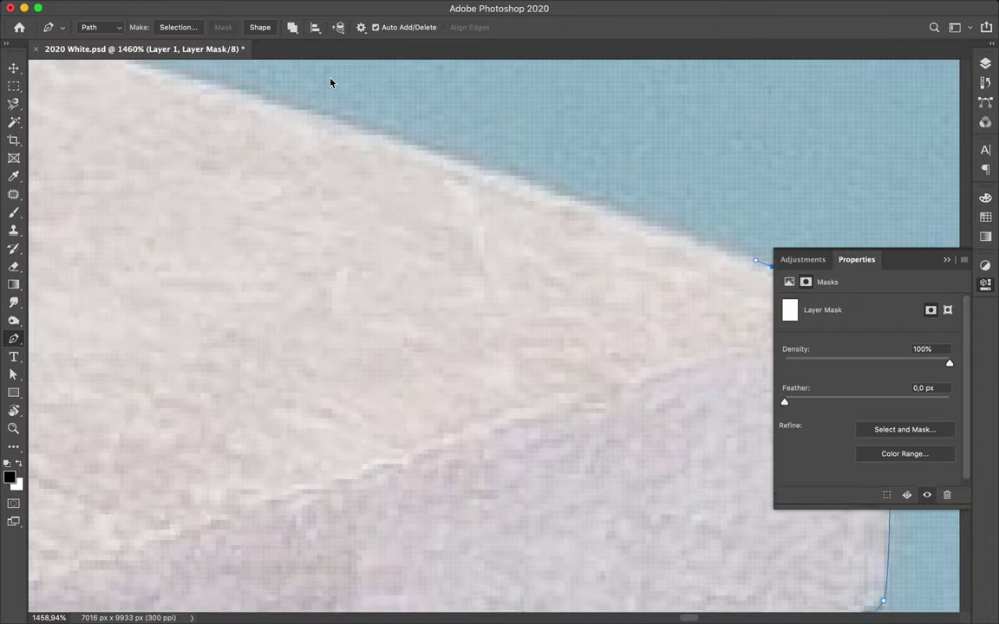
pyautogui.click(252, 95)
# Step: Trace the seat's top edge with smooth anchors up to its top corner
pyautogui.scroll(3, 130, 98)
pyautogui.scroll(-2, 130, 98)
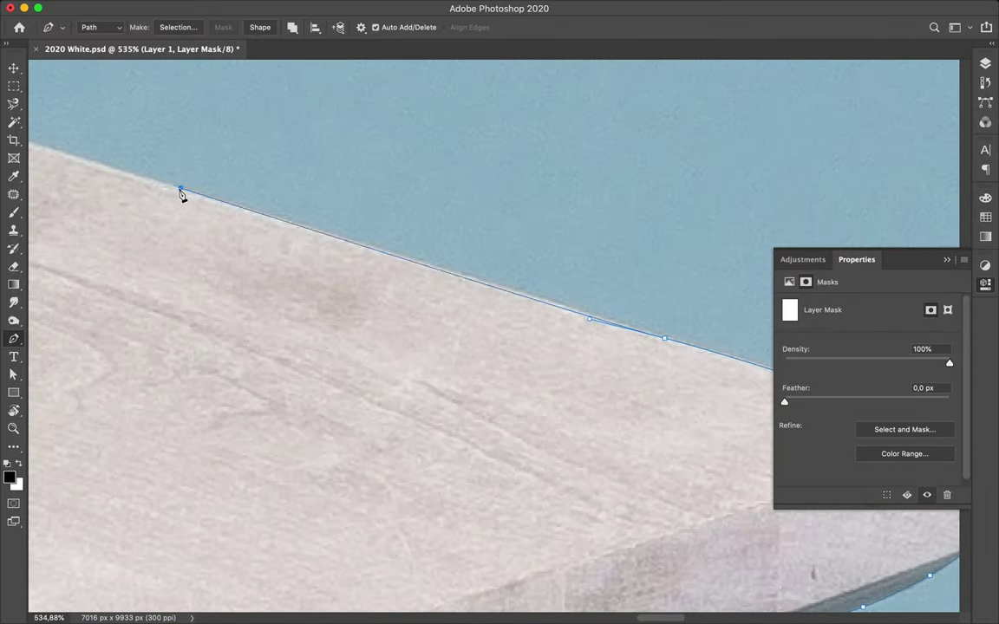
pyautogui.scroll(2, 69, 156)
pyautogui.click(182, 215)
pyautogui.hscroll(-3, 155, 211)
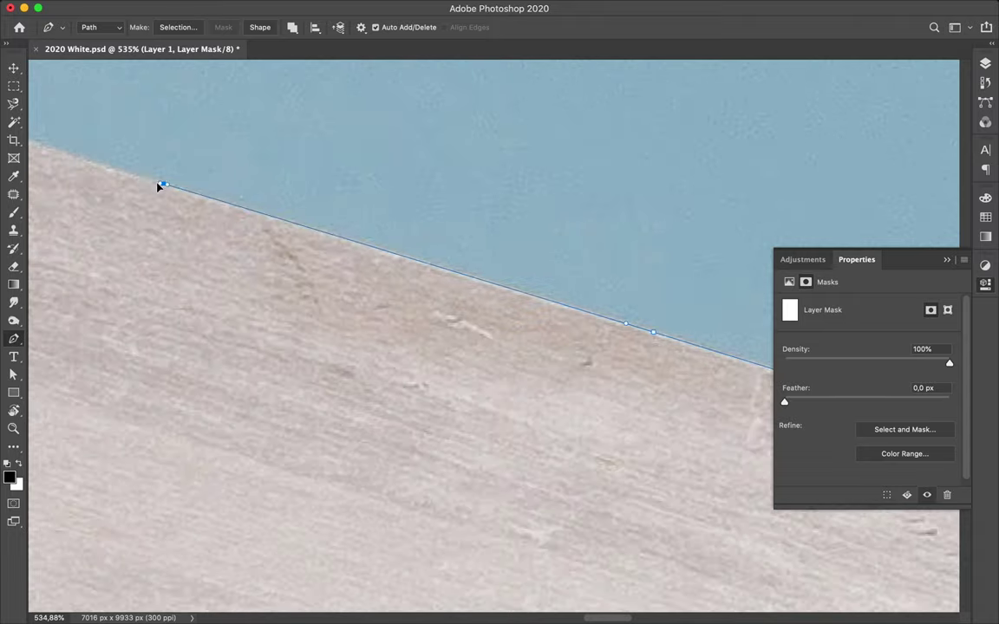
pyautogui.hscroll(-3, 156, 185)
pyautogui.moveTo(258, 197); pyautogui.dragTo(130, 159)
pyautogui.hscroll(-5, 56, 139)
pyautogui.scroll(2, 56, 138)
pyautogui.click(454, 286)
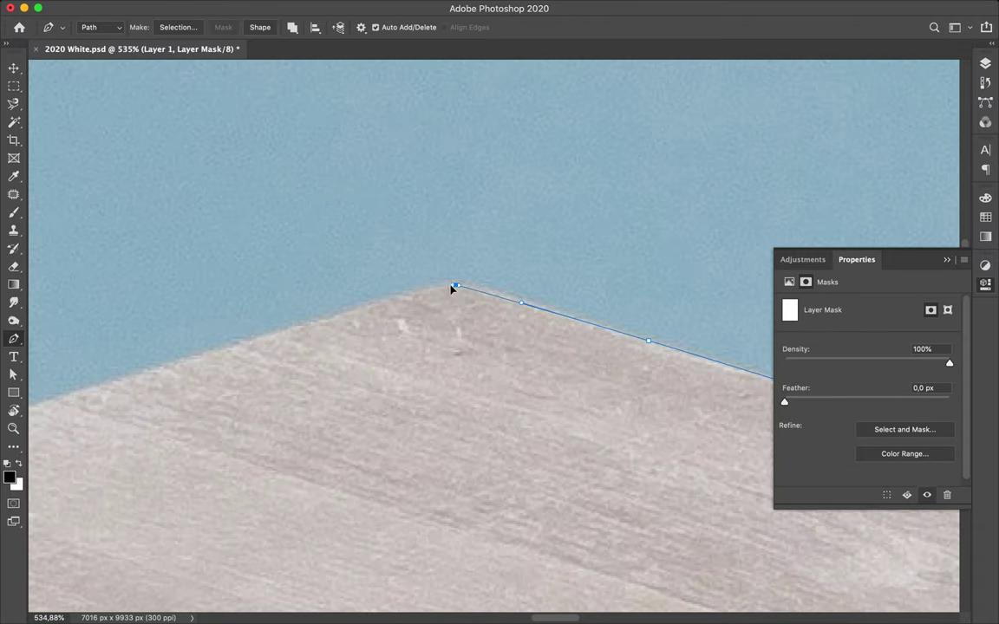
# Step: Curve the path down the seat's far edge, then zoom out to review it
pyautogui.hscroll(-5, 121, 373)
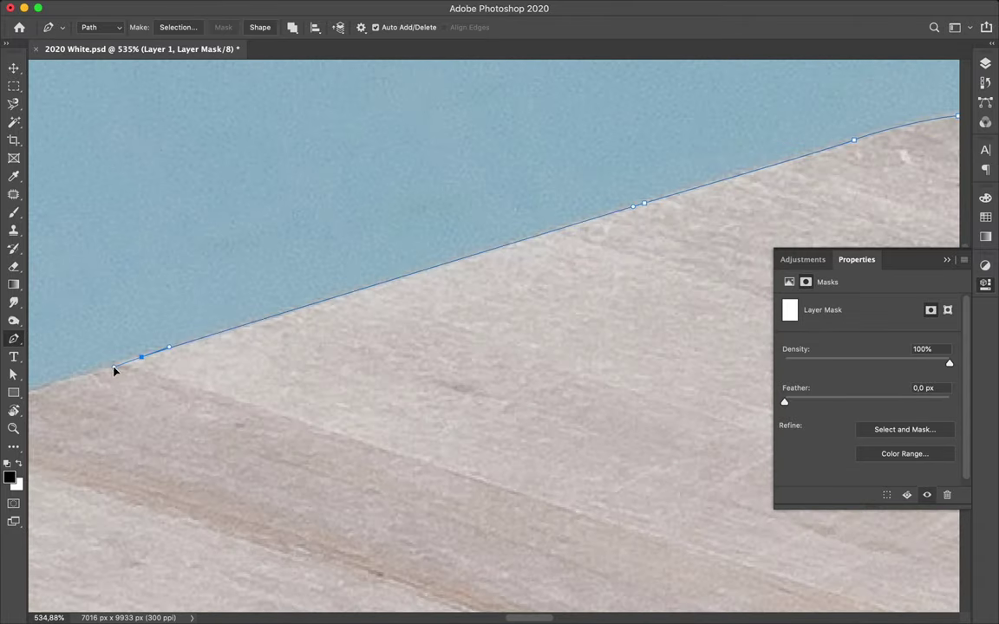
pyautogui.hscroll(-5, 147, 377)
pyautogui.hscroll(-5, 164, 384)
pyautogui.moveTo(151, 375); pyautogui.dragTo(49, 397)
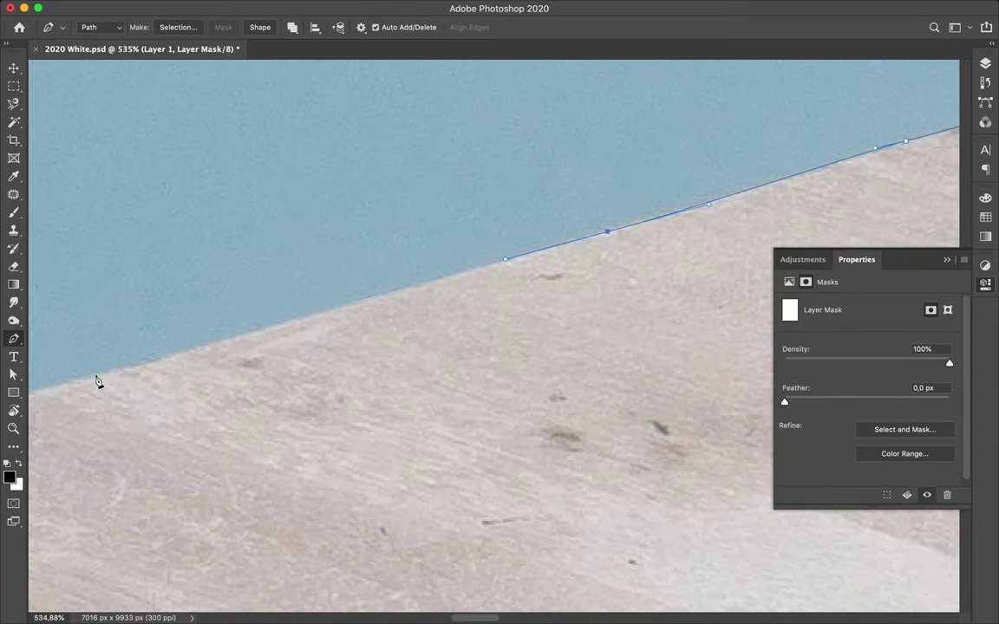
pyautogui.scroll(-3, 76, 383)
pyautogui.hscroll(-5, 130, 364)
pyautogui.moveTo(223, 318); pyautogui.dragTo(192, 333)
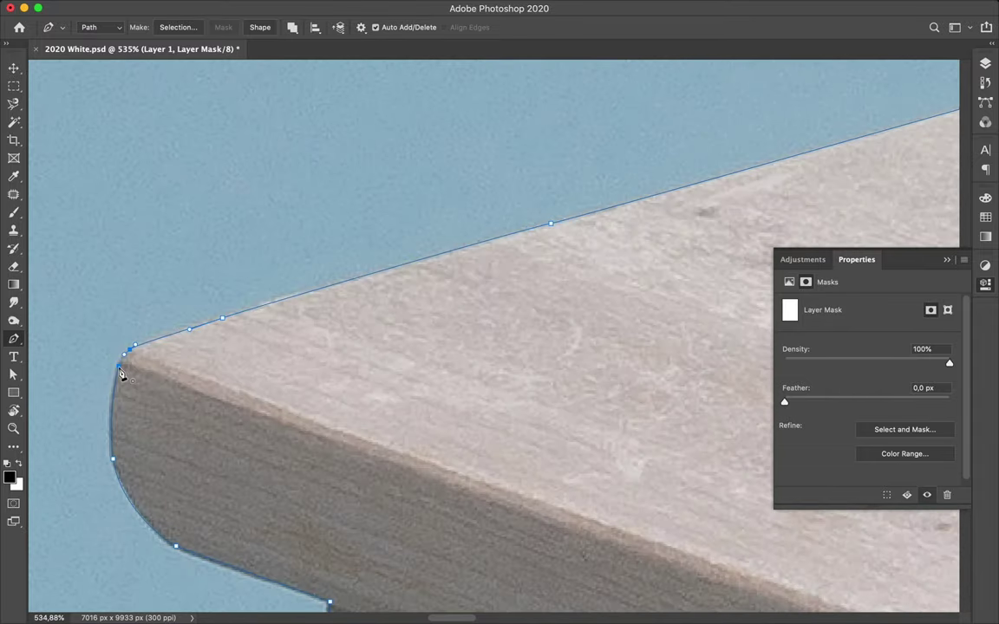
pyautogui.scroll(-10, 120, 382)
pyautogui.scroll(-5, 120, 381)
pyautogui.scroll(-5, 120, 381)
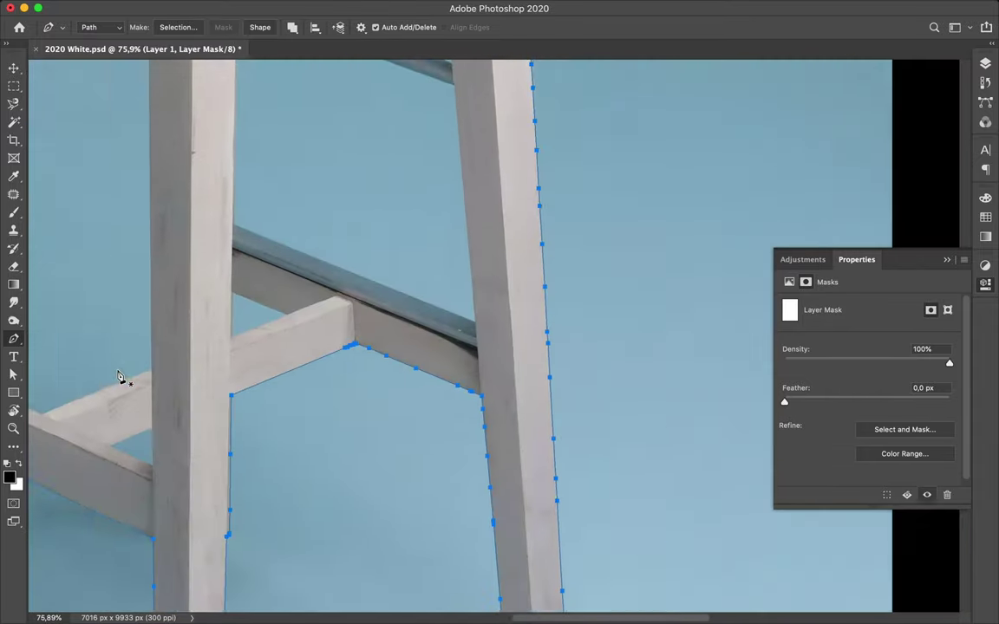
# Step: Set the Pen path operation to Subtract Front Shape and zoom into the leg-crossbar area
pyautogui.click(292, 27)
pyautogui.click(347, 60)
pyautogui.scroll(10, 423, 374)
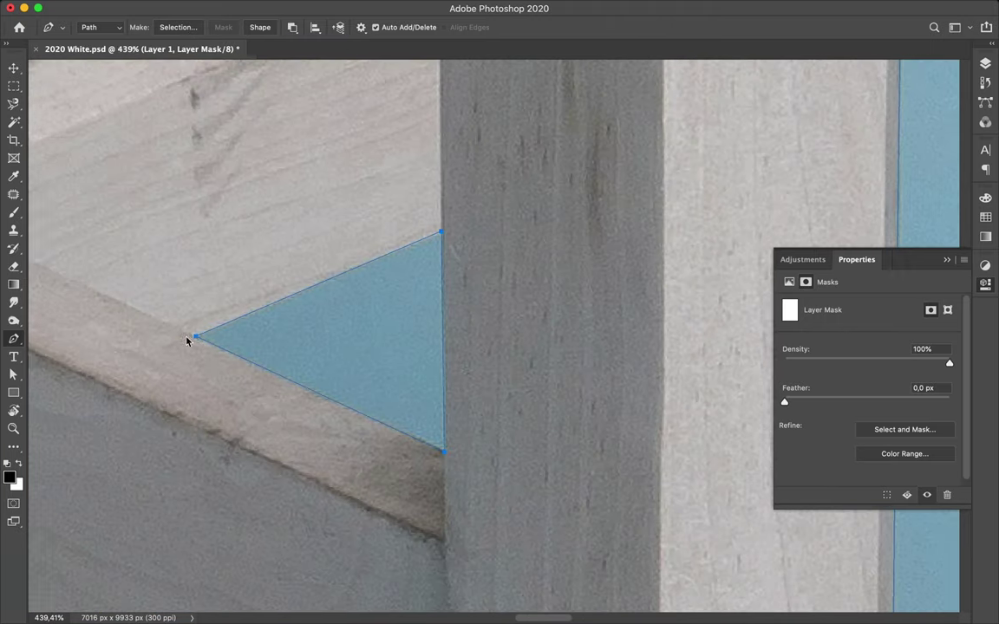
pyautogui.scroll(5, 186, 340)
pyautogui.scroll(5, 207, 372)
pyautogui.scroll(5, 172, 283)
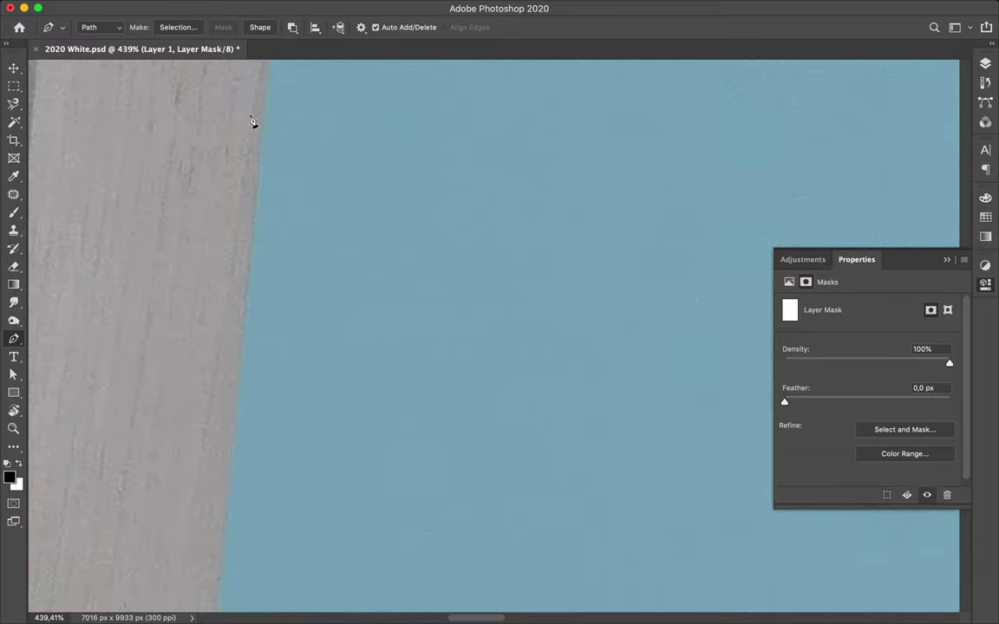
pyautogui.scroll(2, 217, 118)
pyautogui.scroll(2, 268, 122)
pyautogui.scroll(5, 239, 112)
pyautogui.scroll(5, 292, 143)
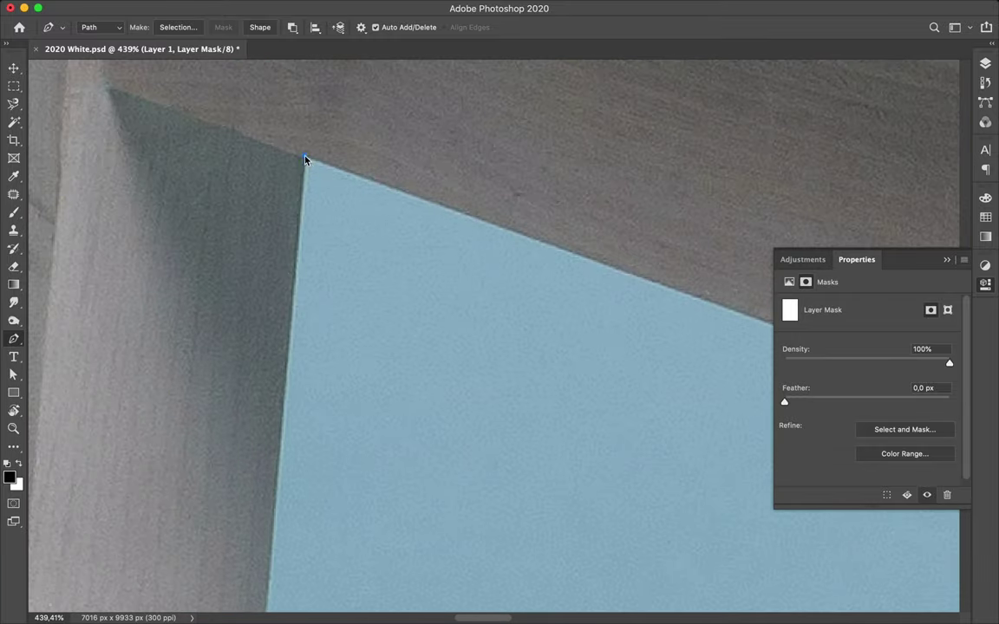
pyautogui.scroll(5, 503, 379)
pyautogui.scroll(5, 507, 479)
# Step: Start a Pen path around the blue backdrop gap at the leg-crossbar corner
pyautogui.click(460, 347)
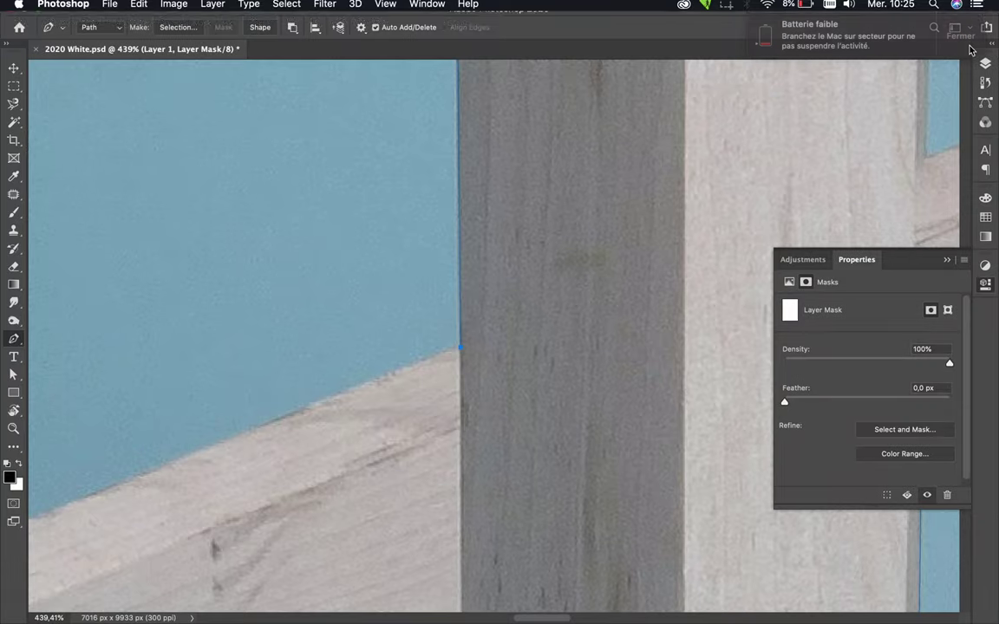
pyautogui.hscroll(-5, 111, 520)
pyautogui.scroll(-2, 112, 520)
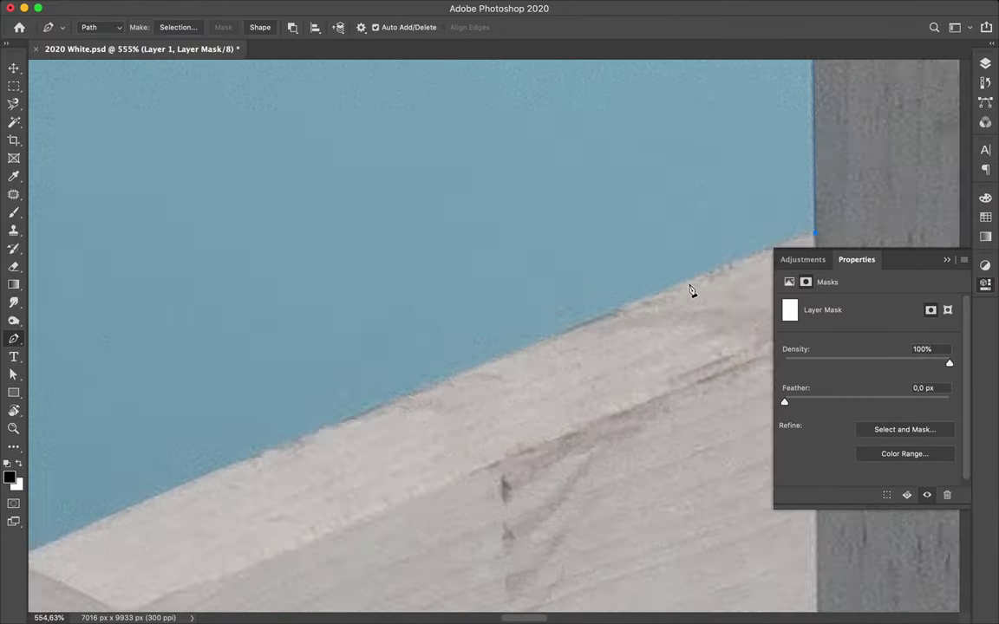
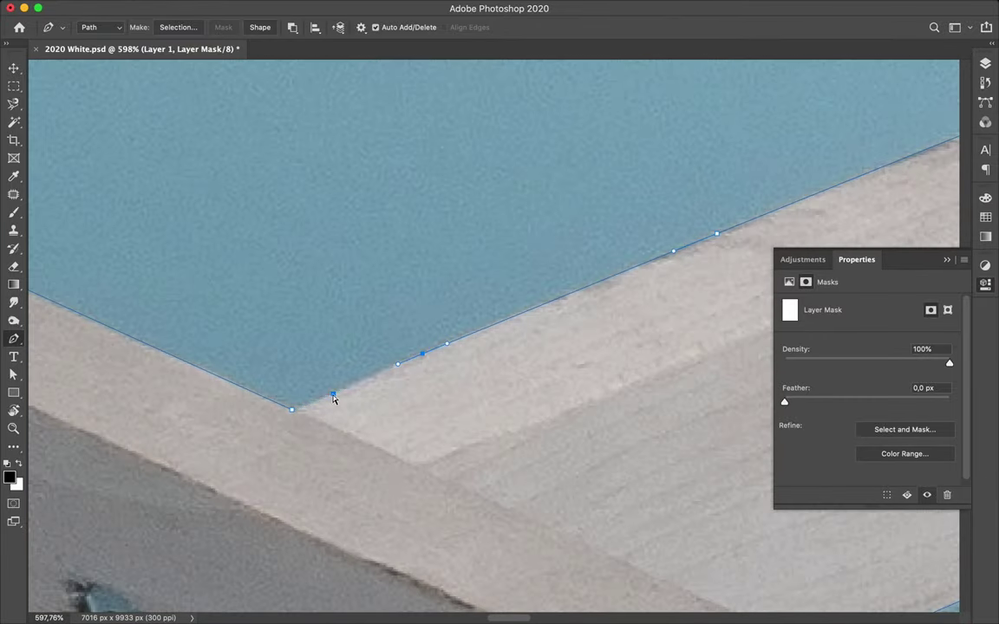
pyautogui.scroll(-5, 333, 398)
# Step: Add path points at the triangular gap's far corner, along the rail edge and at the beam
pyautogui.scroll(5, 432, 362)
pyautogui.click(610, 416)
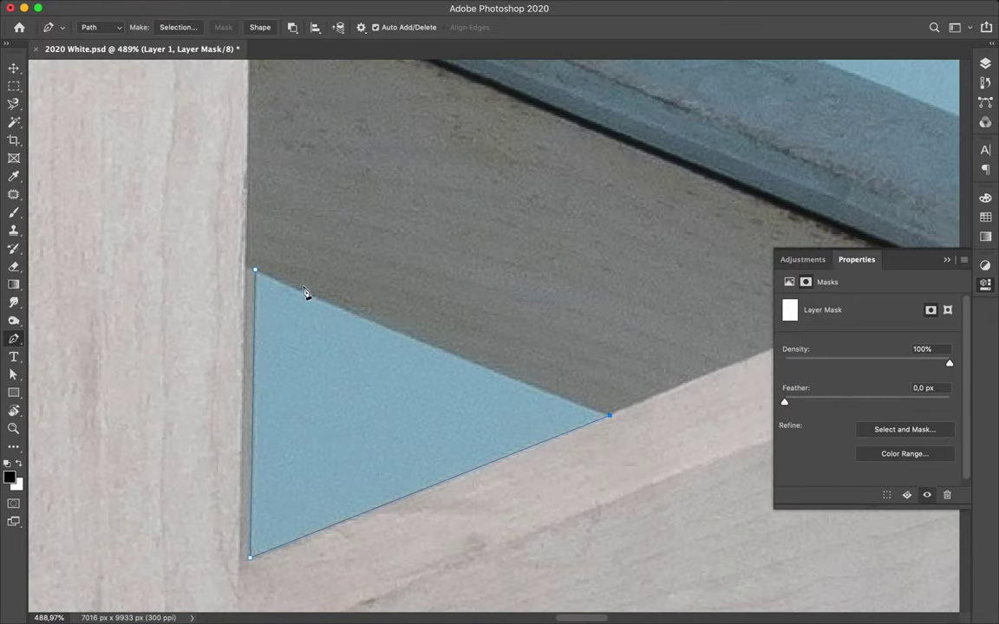
pyautogui.hscroll(-5, 201, 251)
pyautogui.hscroll(-3, 495, 160)
pyautogui.hscroll(-5, 301, 281)
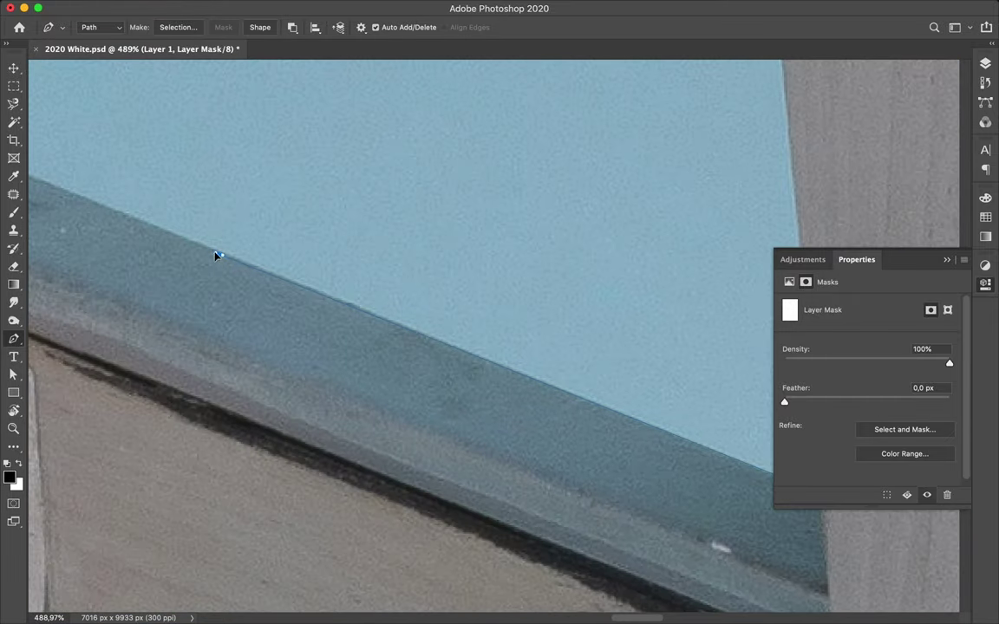
pyautogui.hscroll(-2, 202, 251)
pyautogui.hscroll(-5, 200, 240)
pyautogui.click(321, 328)
pyautogui.click(318, 241)
pyautogui.scroll(5, 319, 321)
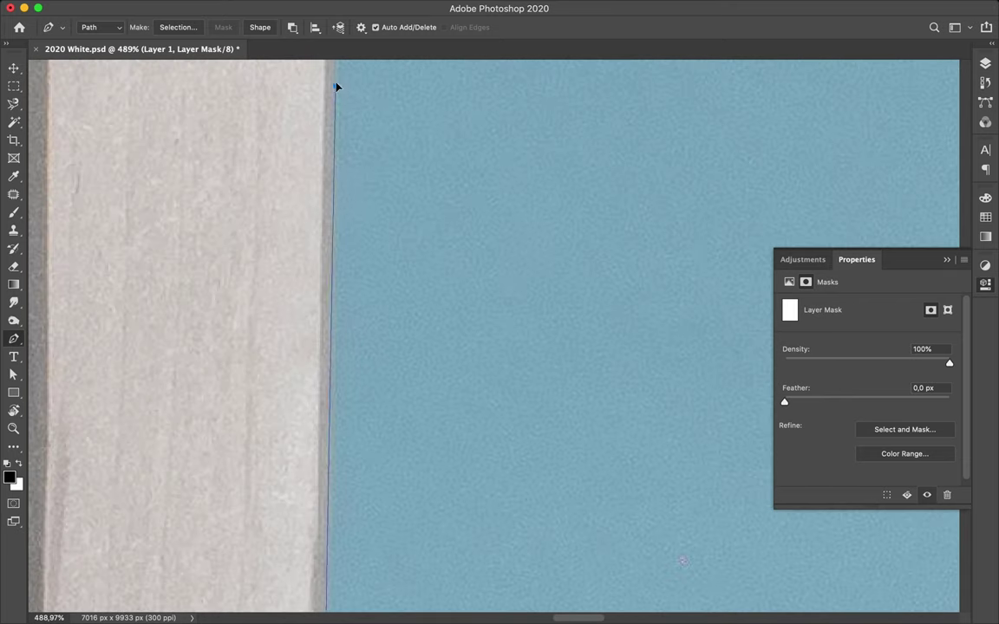
pyautogui.scroll(3, 337, 87)
pyautogui.scroll(2, 345, 98)
pyautogui.hscroll(10, 607, 466)
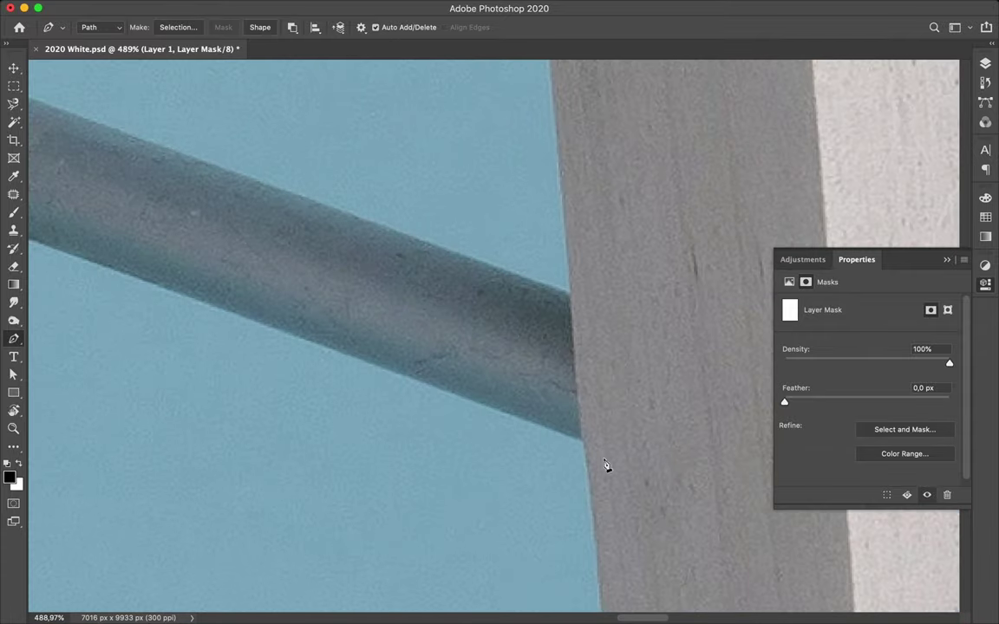
pyautogui.scroll(-8, 586, 445)
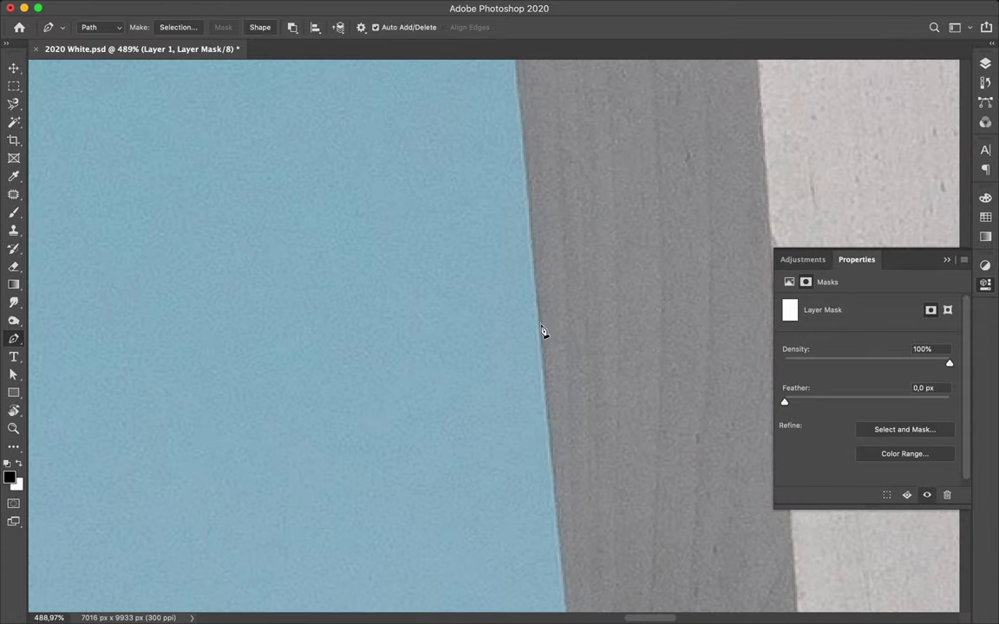
pyautogui.scroll(-5, 544, 338)
pyautogui.click(574, 602)
# Step: Continue the path around the grey leg's corner, the rail edge and the rail-leg joint
pyautogui.scroll(-2, 574, 603)
pyautogui.scroll(-10, 603, 428)
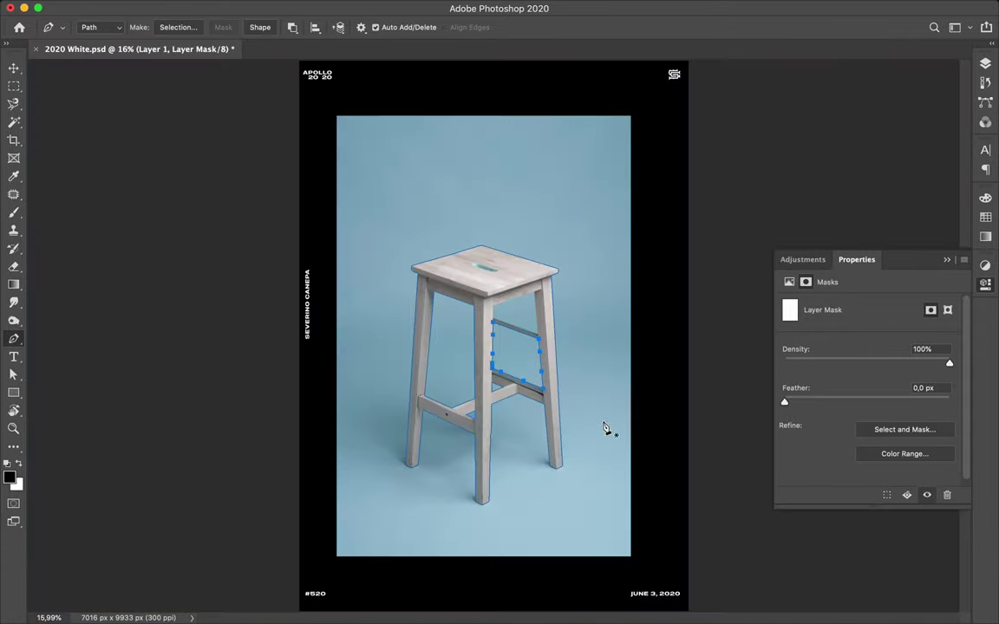
pyautogui.scroll(8, 512, 312)
pyautogui.scroll(3, 475, 268)
pyautogui.scroll(2, 490, 464)
pyautogui.scroll(1, 490, 464)
pyautogui.scroll(-5, 483, 364)
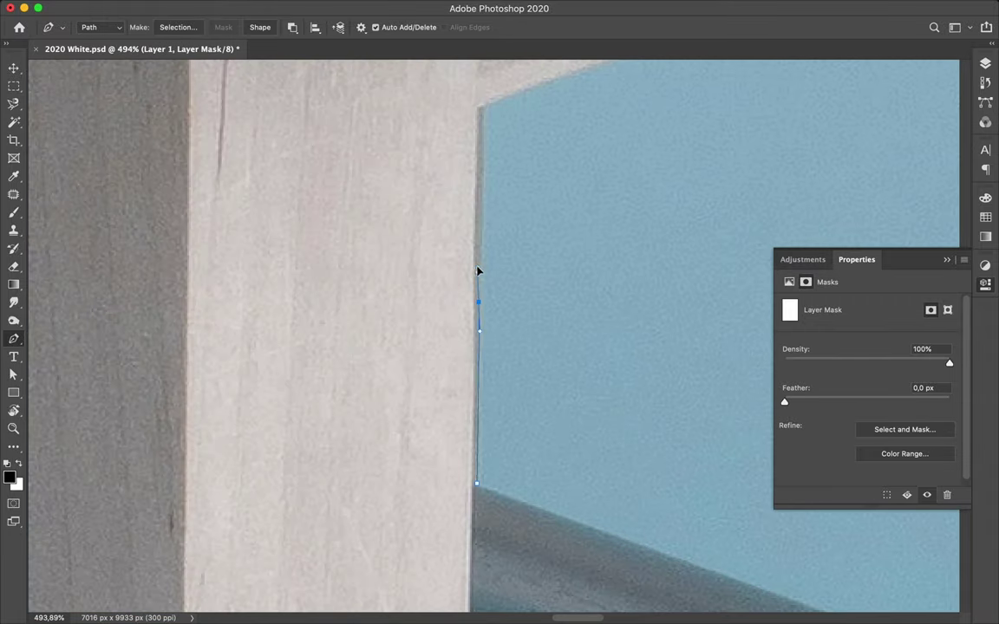
pyautogui.hscroll(5, 486, 108)
pyautogui.hscroll(2, 503, 138)
pyautogui.click(504, 137)
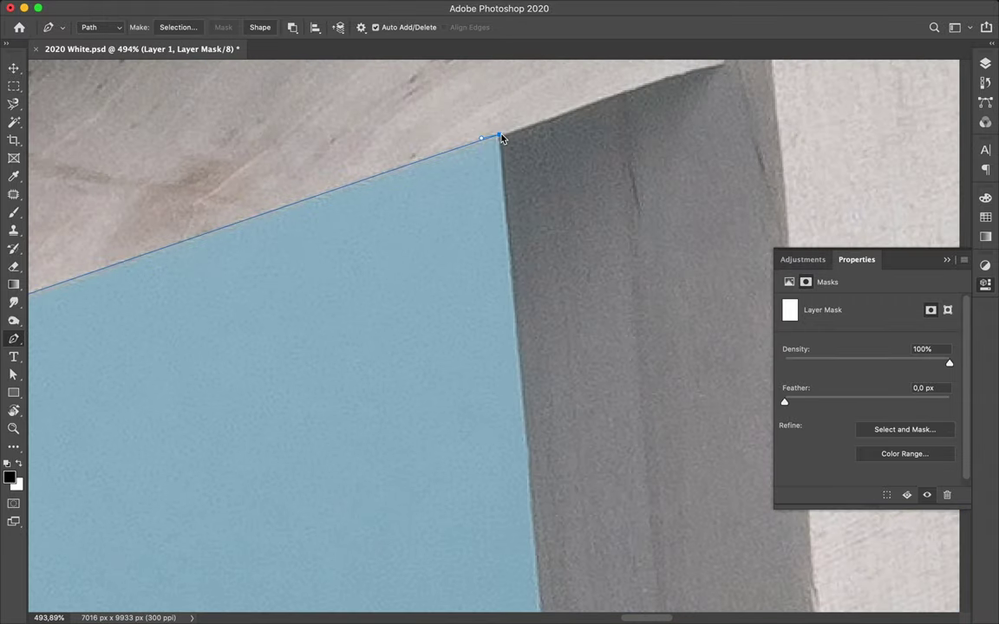
pyautogui.scroll(-3, 510, 221)
pyautogui.scroll(-3, 510, 221)
pyautogui.click(535, 593)
pyautogui.hscroll(-2, 535, 593)
pyautogui.hscroll(-5, 433, 520)
pyautogui.click(339, 441)
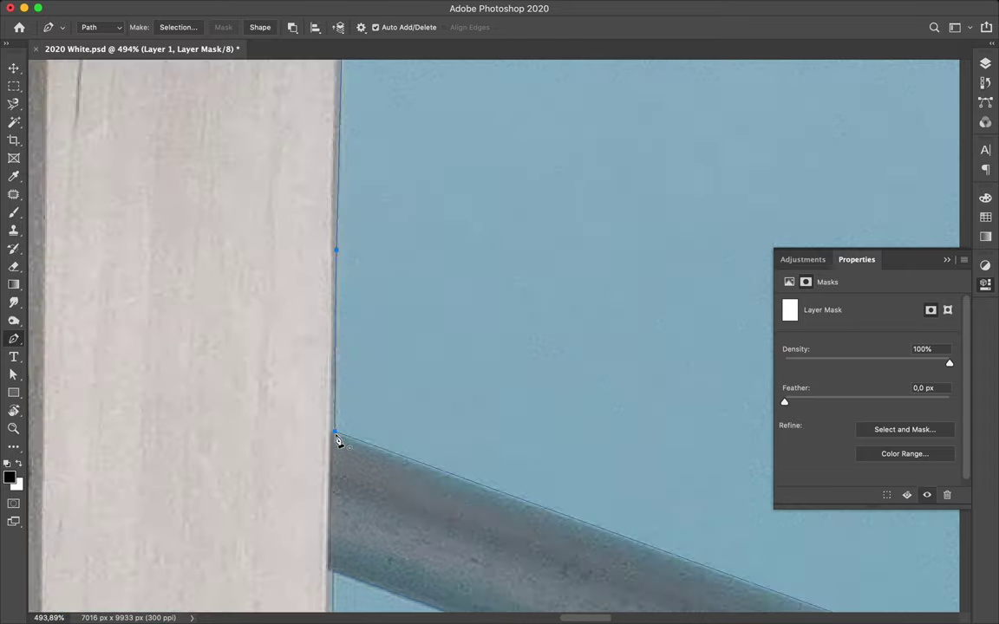
pyautogui.press('a')
pyautogui.hscroll(10, 390, 433)
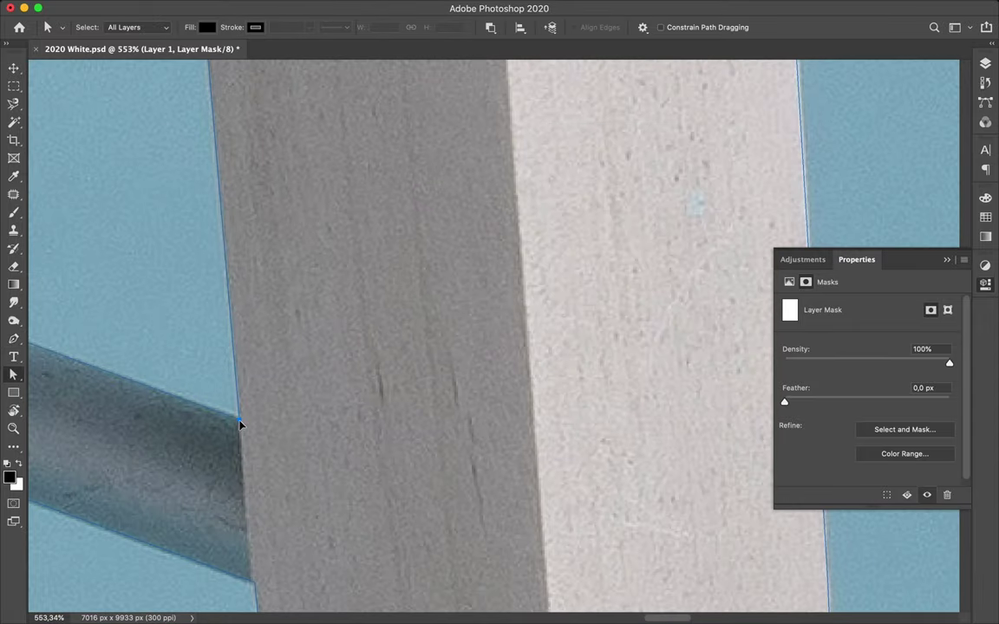
# Step: Give the mask a slight feather and try full density, then undo the density change
pyautogui.press('super+0')
pyautogui.press('super+plus')
pyautogui.moveTo(784, 401); pyautogui.dragTo(788, 405)
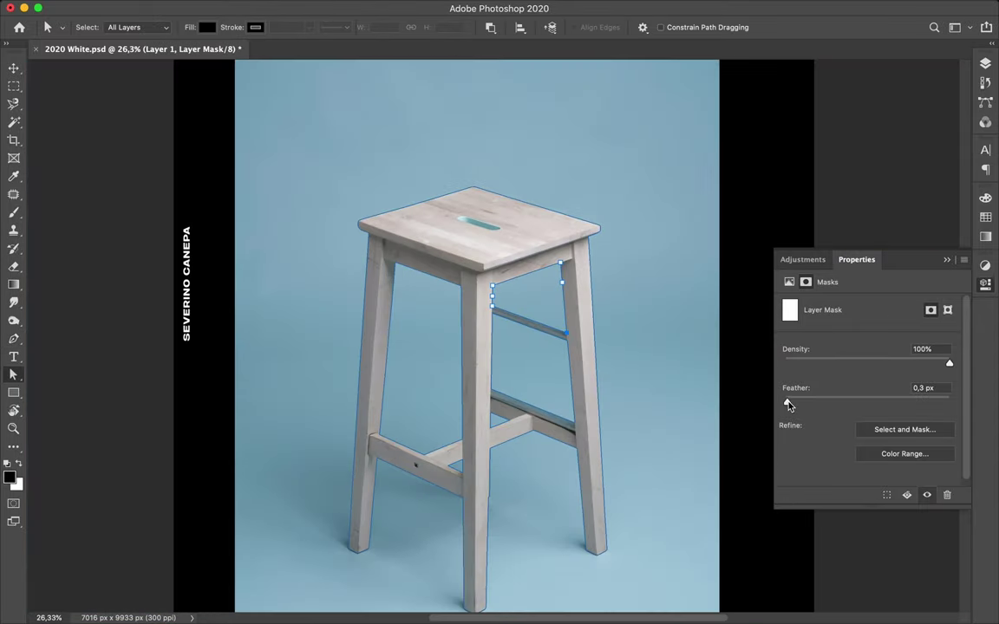
pyautogui.moveTo(780, 364); pyautogui.dragTo(949, 363)
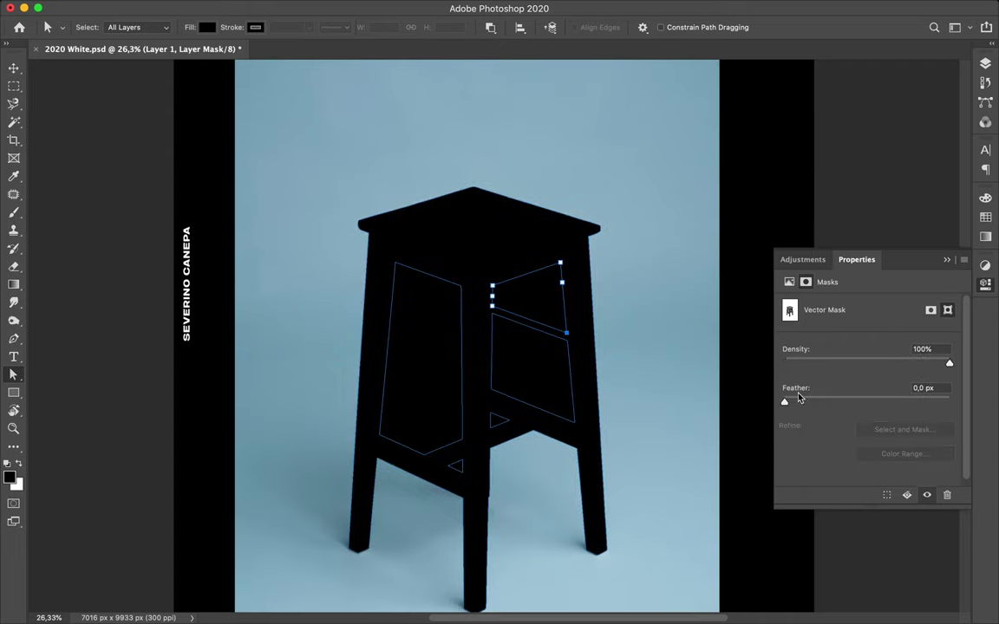
pyautogui.press('super+z')
# Step: Merge the vector mask into Layer 1's layer mask and create Layer 2 above it
pyautogui.click(324, 7)
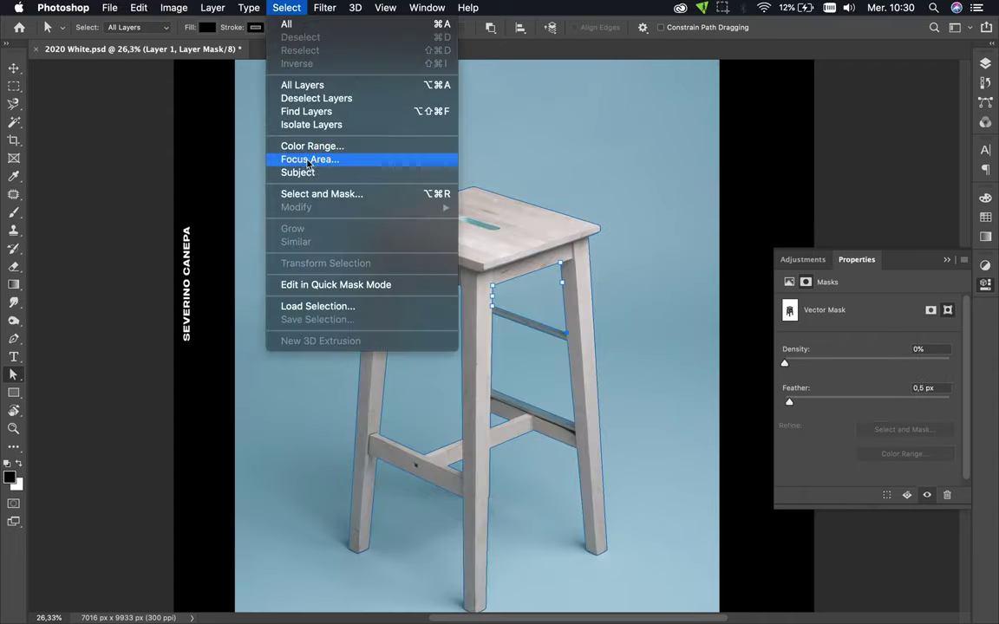
pyautogui.click(308, 188)
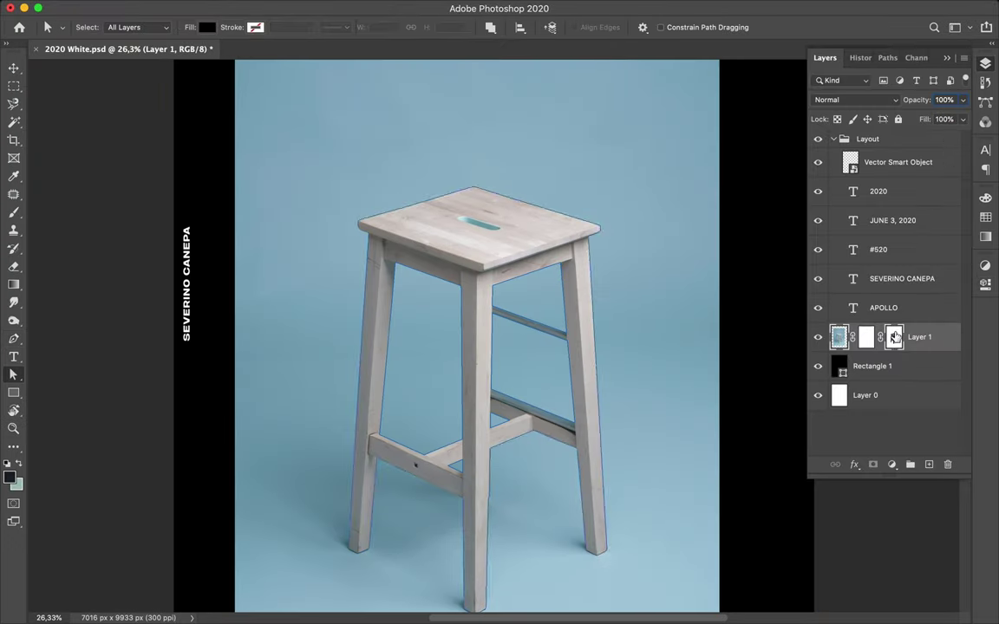
pyautogui.moveTo(893, 341); pyautogui.dragTo(945, 464)
pyautogui.press('Return')
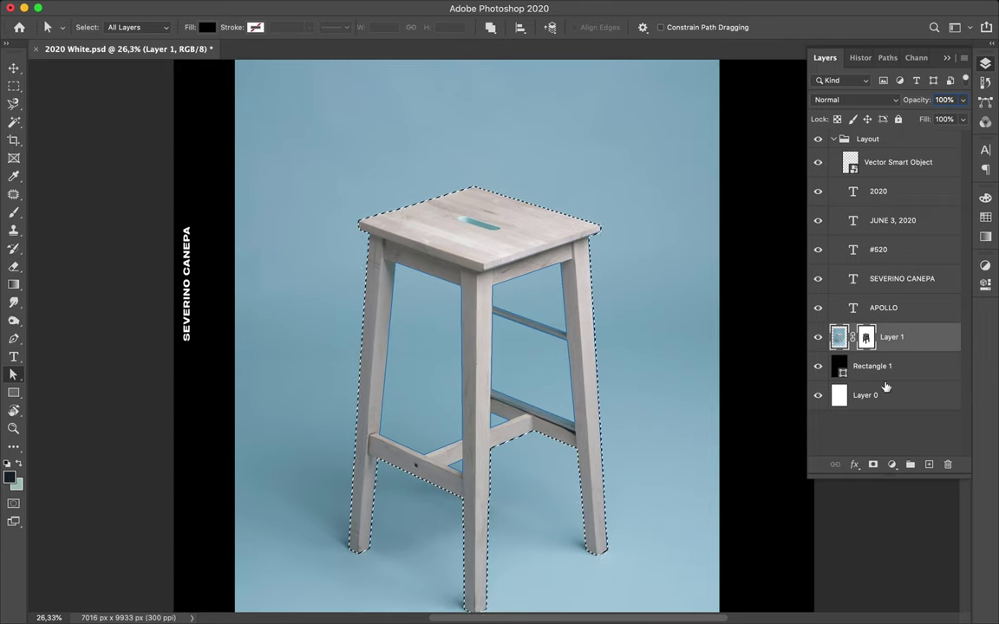
pyautogui.click(930, 467)
# Step: Magic-wand select and delete the stool area, deselect, and hide Layer 1
pyautogui.press('w')
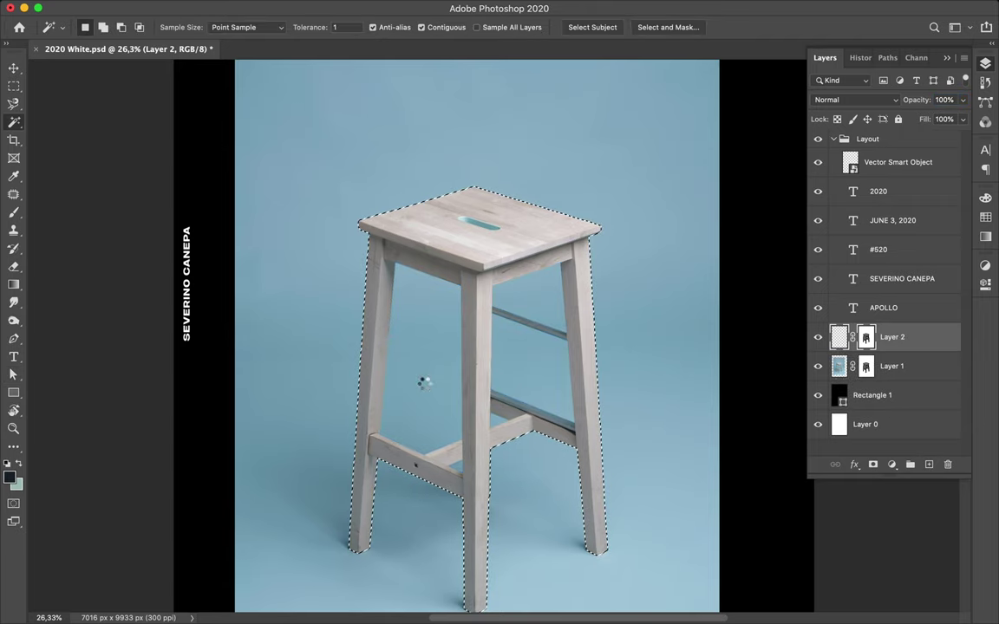
pyautogui.click(601, 375)
pyautogui.press('Delete')
pyautogui.hotkey('ctrl', 'd')
pyautogui.click(817, 366)
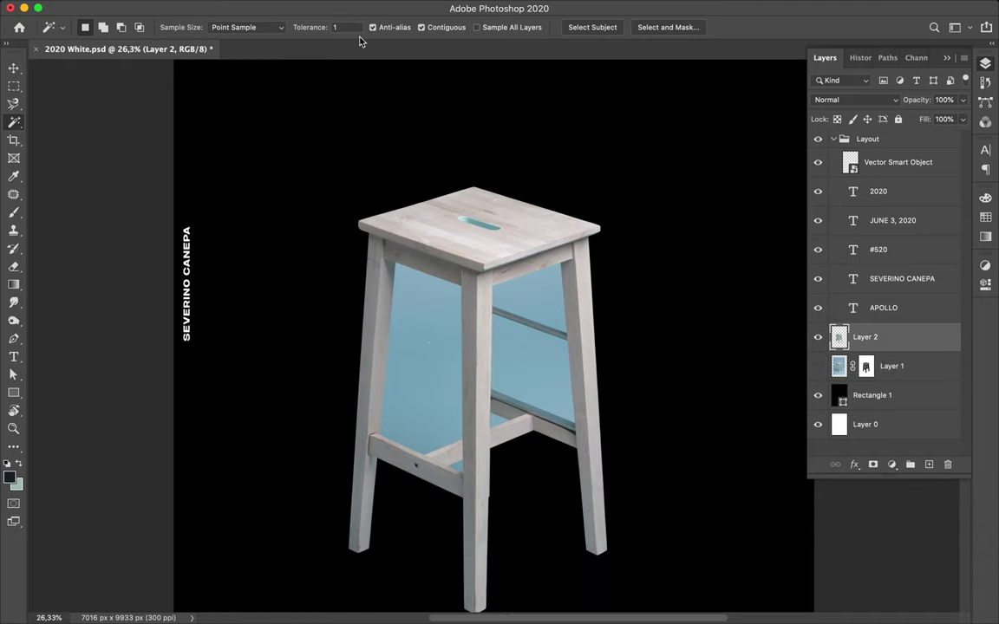
# Step: Select the left and right blue gaps with Magic Wand, Quick Selection and Polygonal Lasso
pyautogui.click(438, 311)
pyautogui.rightClick(14, 122)
pyautogui.click(78, 132)
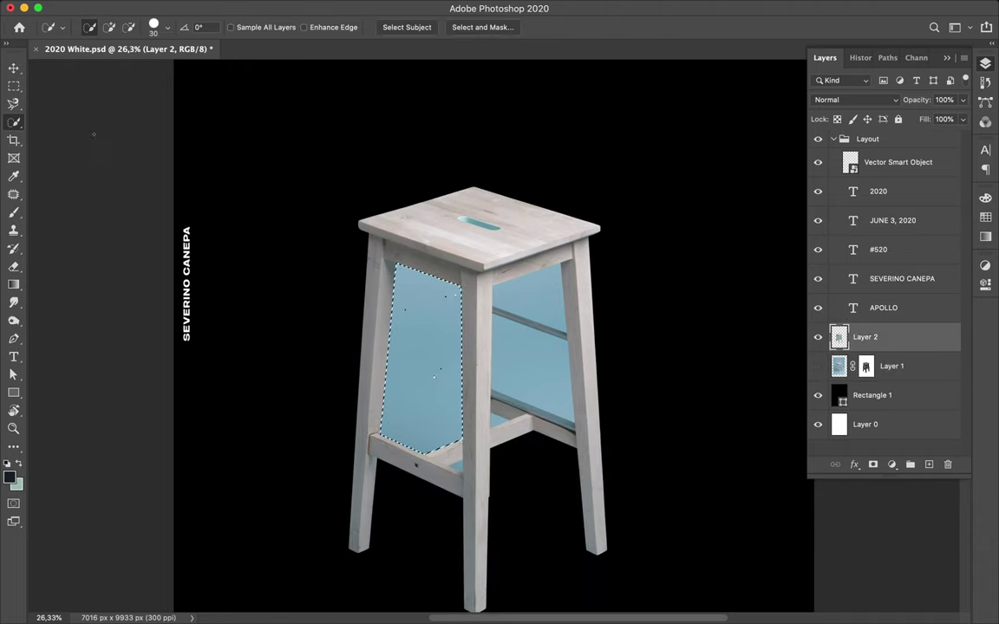
pyautogui.moveTo(524, 373); pyautogui.dragTo(527, 303)
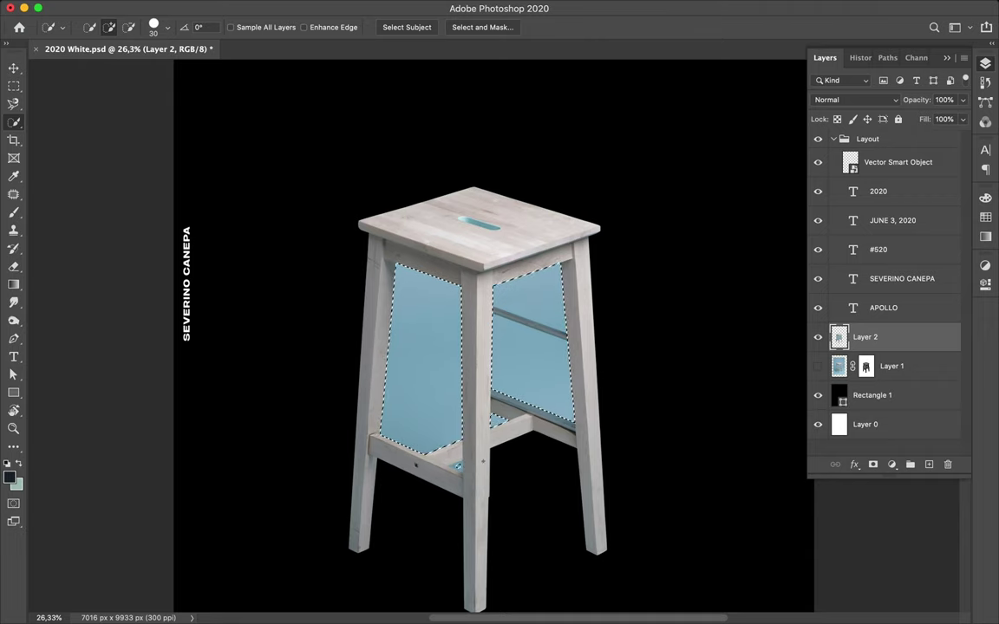
pyautogui.scroll(5, 458, 420)
pyautogui.press('l')
pyautogui.hotkey('shift', 'l')
pyautogui.scroll(2, 475, 526)
pyautogui.scroll(2, 364, 486)
pyautogui.scroll(3, 357, 472)
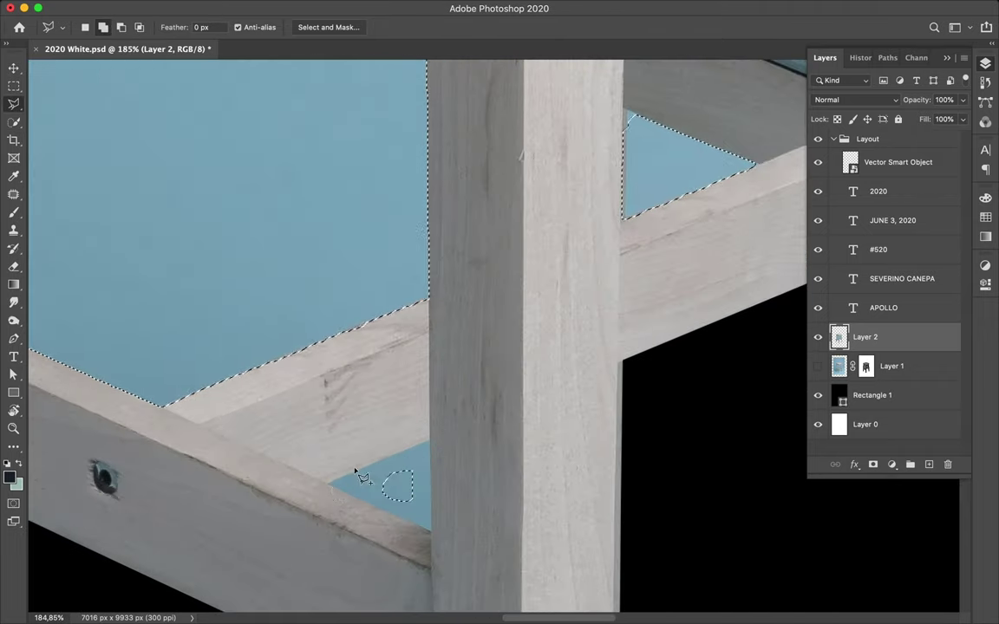
pyautogui.hotkey('ctrl', 'd')
# Step: Select Layer 1, then make Layer 2 the working layer
pyautogui.press('m')
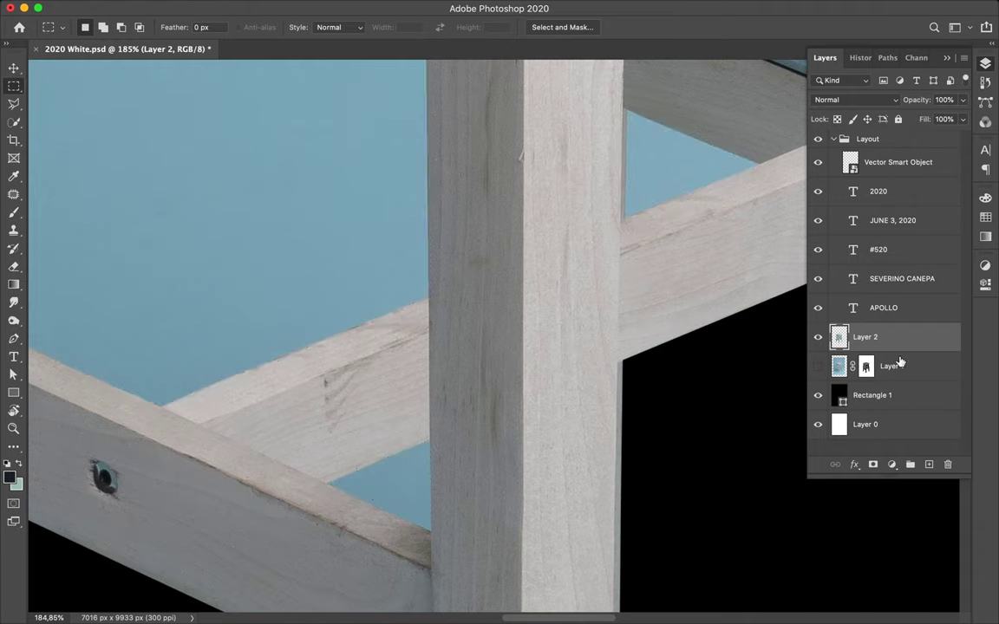
pyautogui.click(898, 361)
pyautogui.press('p')
pyautogui.hotkey('alt', ']')
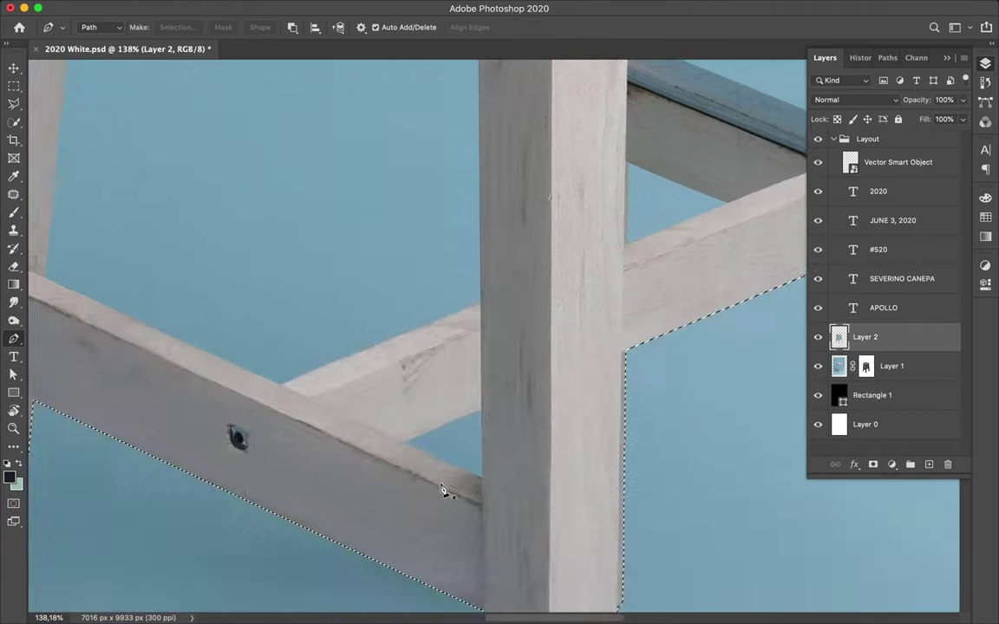
# Step: Trace a path along the rail edge and convert it to a selection
pyautogui.scroll(3, 460, 473)
pyautogui.click(287, 483)
pyautogui.click(475, 404)
pyautogui.click(177, 26)
pyautogui.press('Return')
# Step: Add the beam-edge gap to the selection, then toggle Layer 1 to check the gaps
pyautogui.hscroll(-5, 375, 403)
pyautogui.scroll(3, 390, 413)
pyautogui.click(420, 404)
pyautogui.click(247, 475)
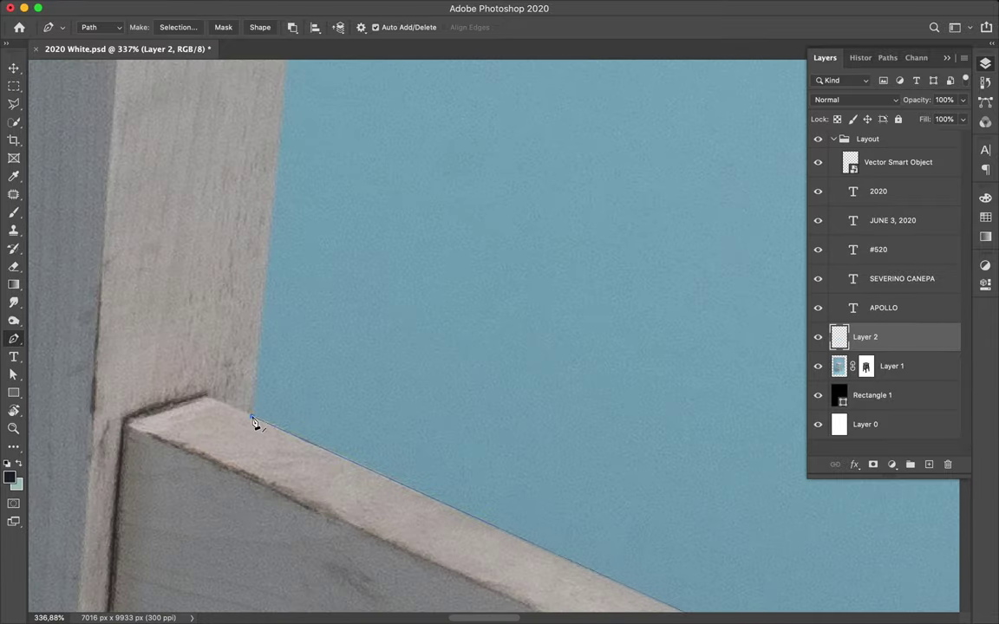
pyautogui.scroll(-10, 255, 423)
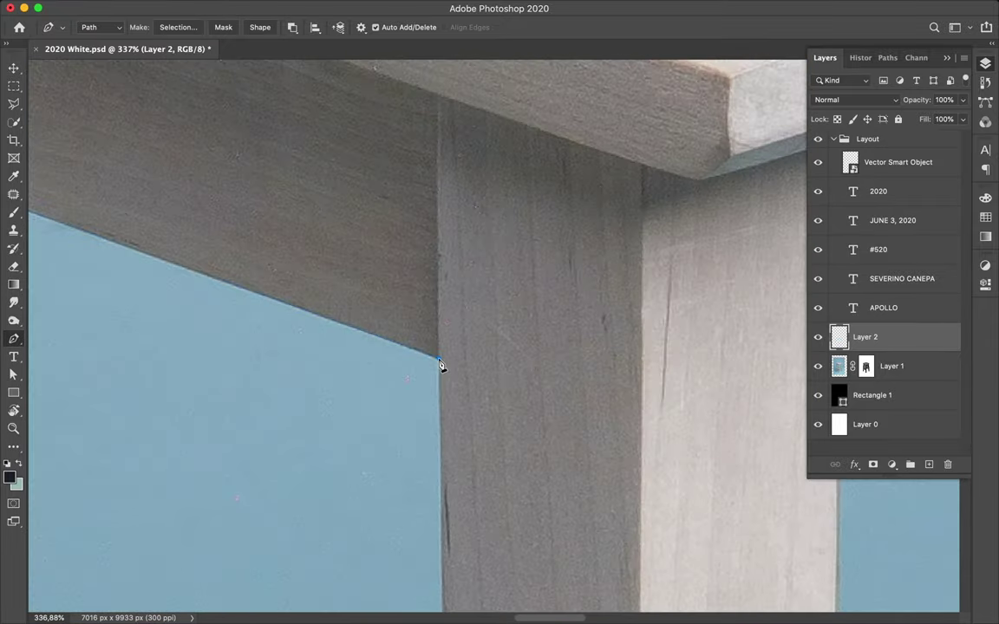
pyautogui.scroll(-3, 439, 365)
pyautogui.click(177, 27)
pyautogui.click(575, 246)
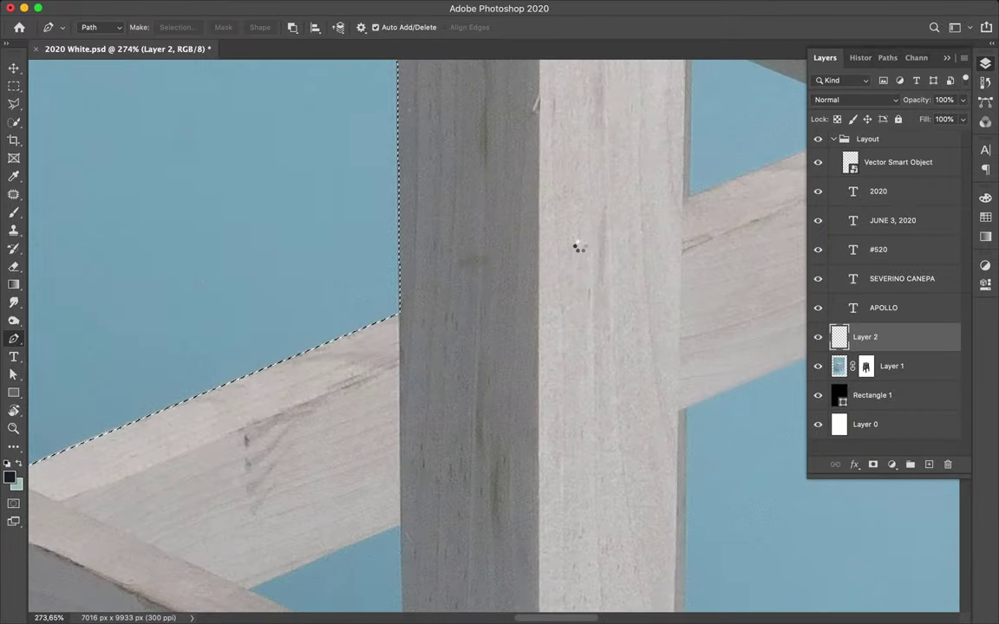
pyautogui.press('super+0')
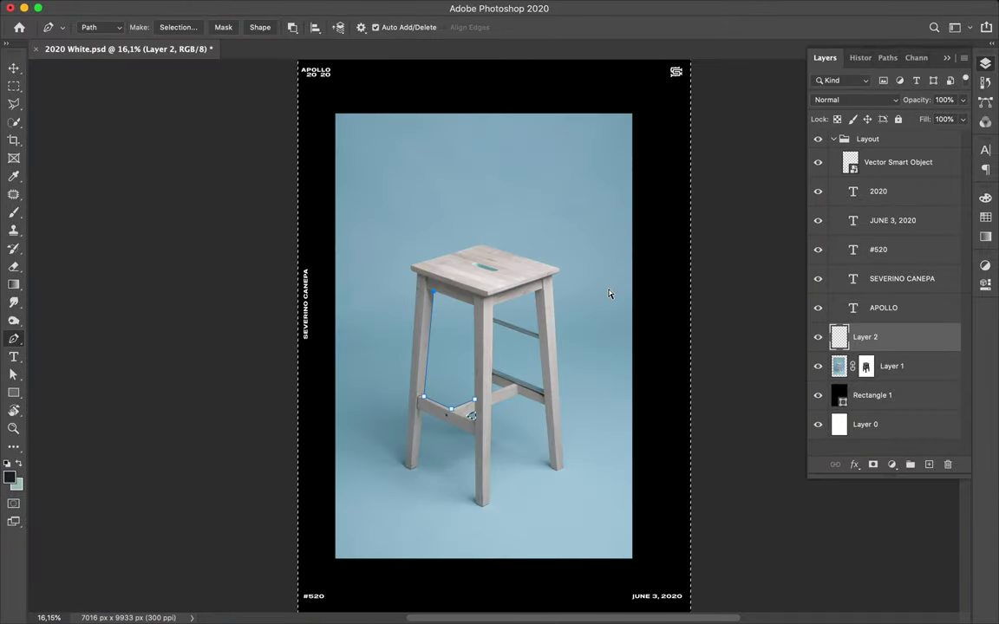
pyautogui.keyDown('ctrl'); pyautogui.click(865, 366); pyautogui.keyUp('ctrl')
pyautogui.click(817, 366)
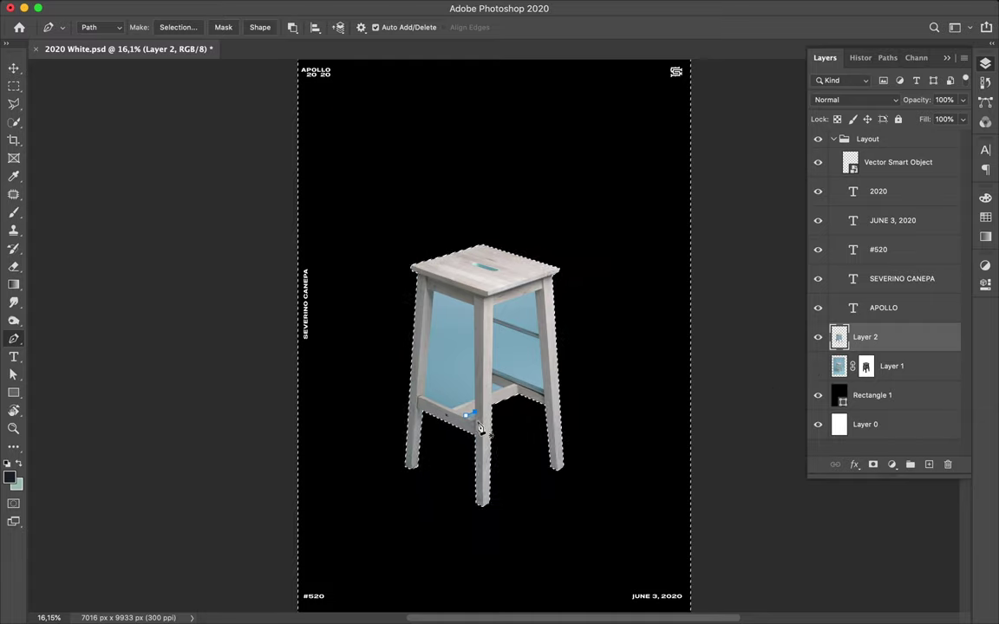
# Step: Close the triangular path and add the rail-end corner gap to the selection
pyautogui.scroll(3, 479, 427)
pyautogui.scroll(3, 423, 468)
pyautogui.scroll(2, 414, 390)
pyautogui.click(292, 439)
pyautogui.hscroll(-5, 289, 274)
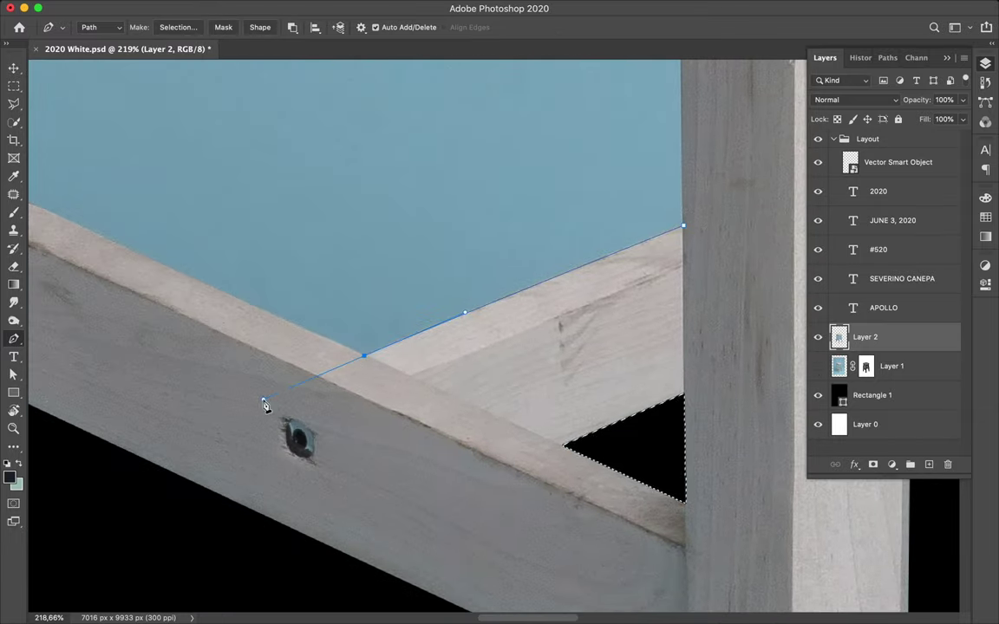
pyautogui.hscroll(-5, 264, 403)
pyautogui.scroll(3, 286, 347)
pyautogui.scroll(5, 289, 347)
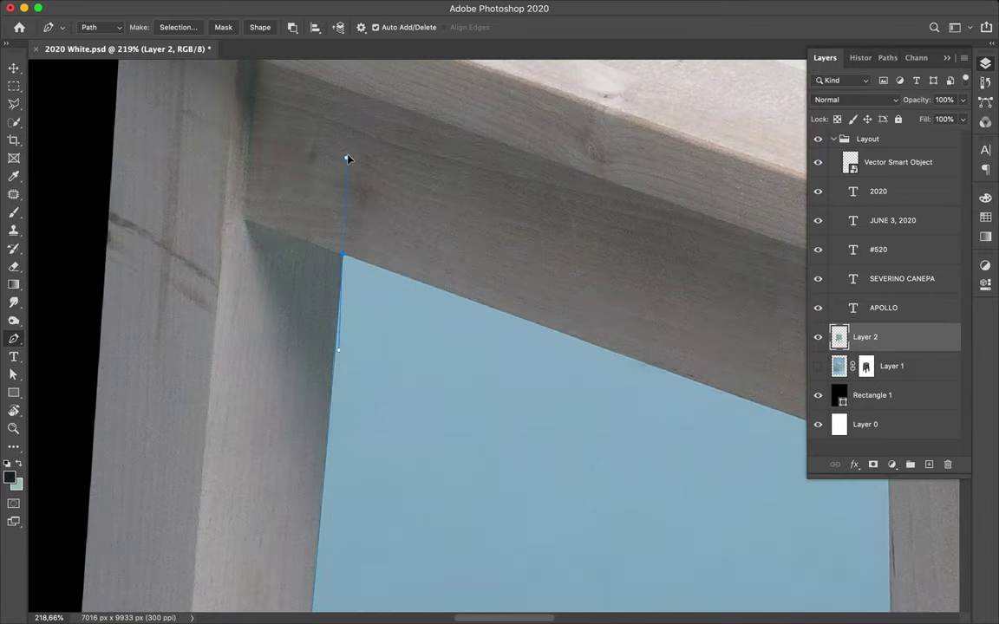
pyautogui.hscroll(5, 345, 162)
pyautogui.click(608, 398)
pyautogui.click(590, 361)
pyautogui.rightClick(590, 361)
pyautogui.click(410, 401)
pyautogui.press('Return')
# Step: Trace the lower-left triangular gap and add it to the selection
pyautogui.scroll(3, 420, 341)
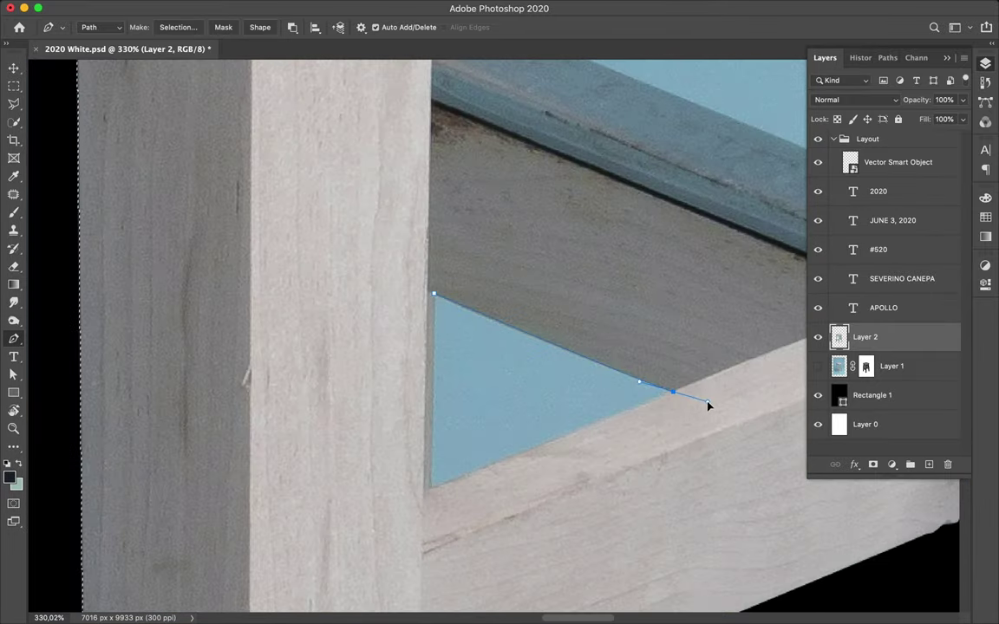
pyautogui.click(431, 487)
pyautogui.click(434, 297)
pyautogui.rightClick(434, 297)
pyautogui.click(468, 351)
pyautogui.press('Return')
# Step: Outline the gap where the pole meets the pillar and make it a selection
pyautogui.scroll(5, 430, 340)
pyautogui.hscroll(3, 430, 341)
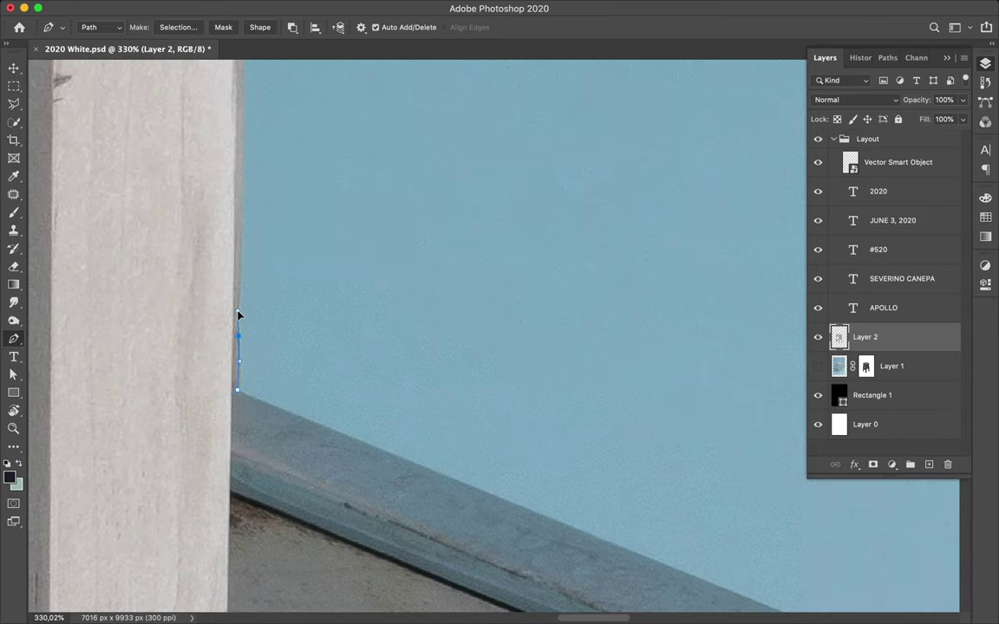
pyautogui.scroll(5, 242, 165)
pyautogui.scroll(3, 261, 108)
pyautogui.click(262, 160)
pyautogui.scroll(2, 262, 160)
pyautogui.scroll(2, 246, 206)
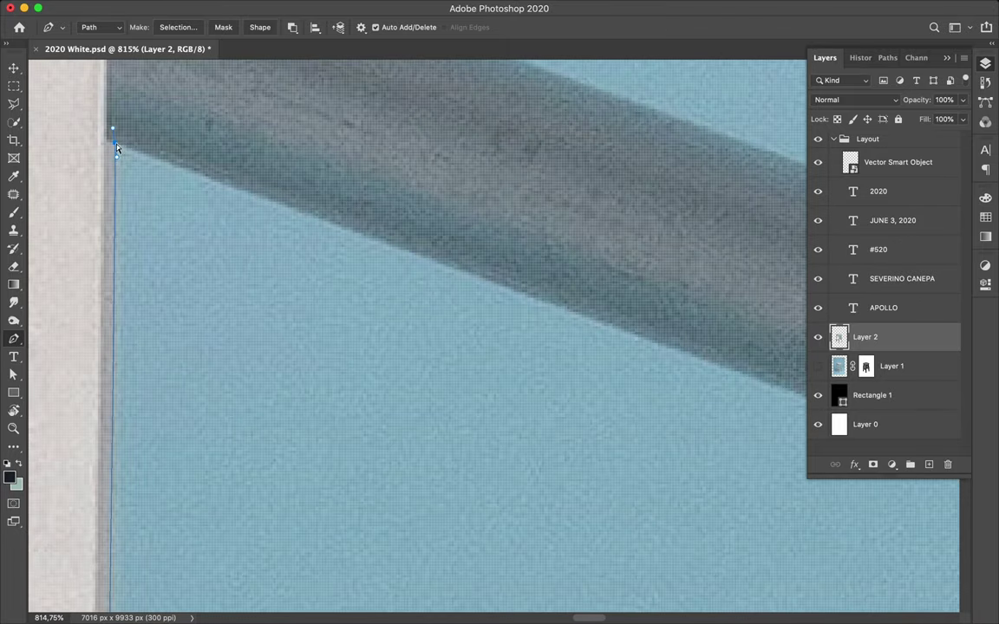
pyautogui.scroll(1, 118, 149)
pyautogui.hscroll(10, 161, 165)
pyautogui.scroll(-5, 182, 169)
pyautogui.click(181, 166)
pyautogui.scroll(-5, 191, 242)
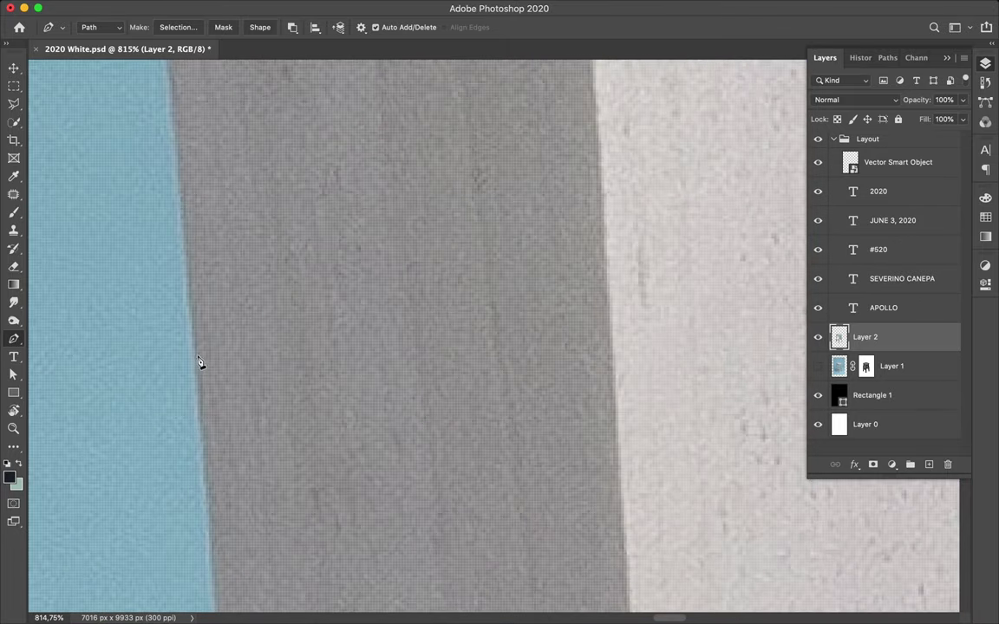
pyautogui.hscroll(3, 207, 503)
pyautogui.hscroll(3, 207, 508)
pyautogui.scroll(5, 200, 579)
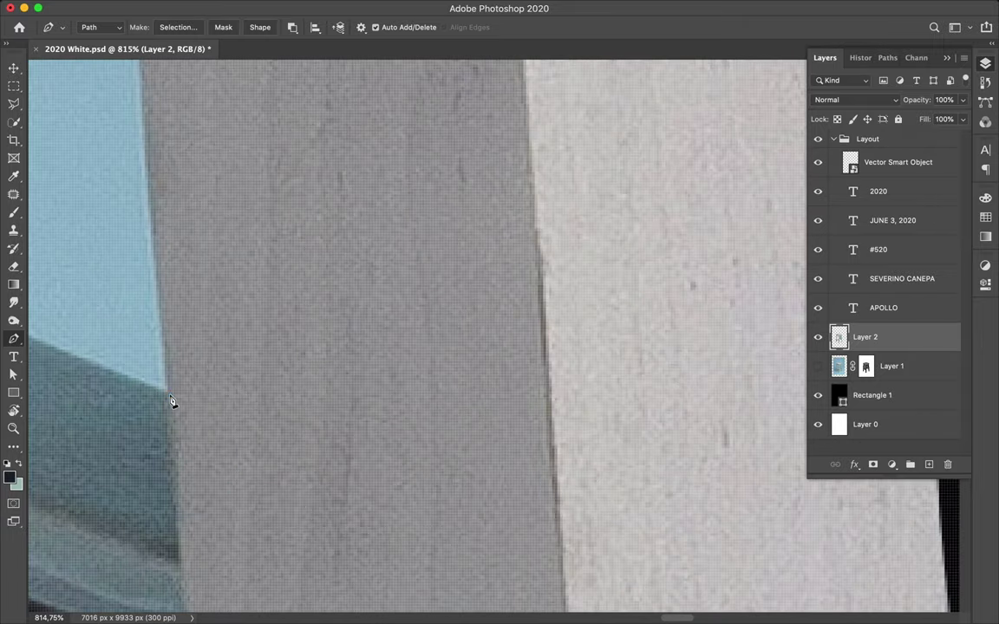
pyautogui.hscroll(-10, 171, 400)
pyautogui.hscroll(-5, 260, 330)
pyautogui.click(391, 189)
pyautogui.press('a')
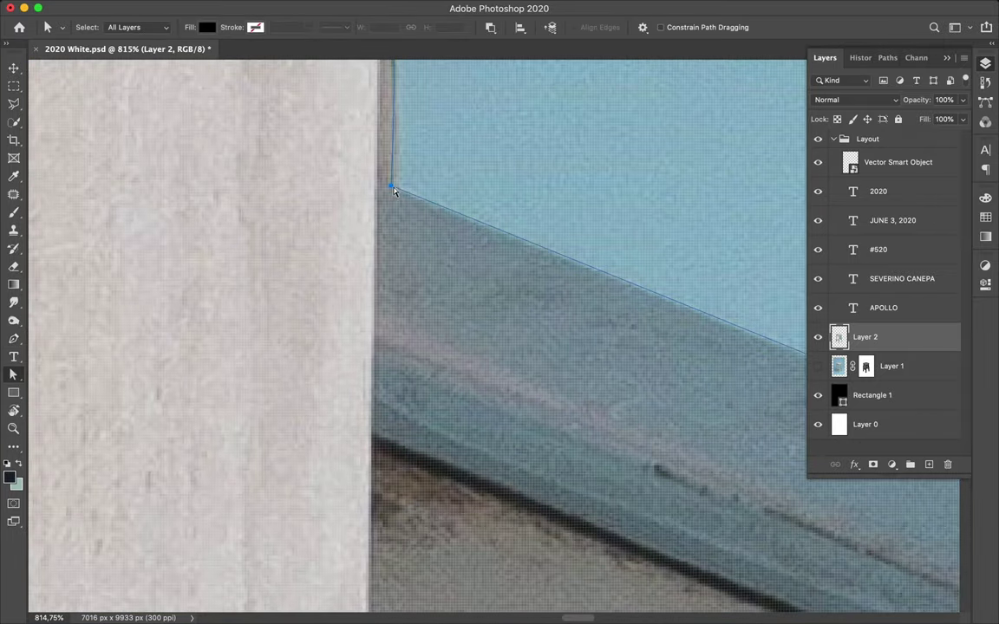
pyautogui.hotkey('ctrl', '0')
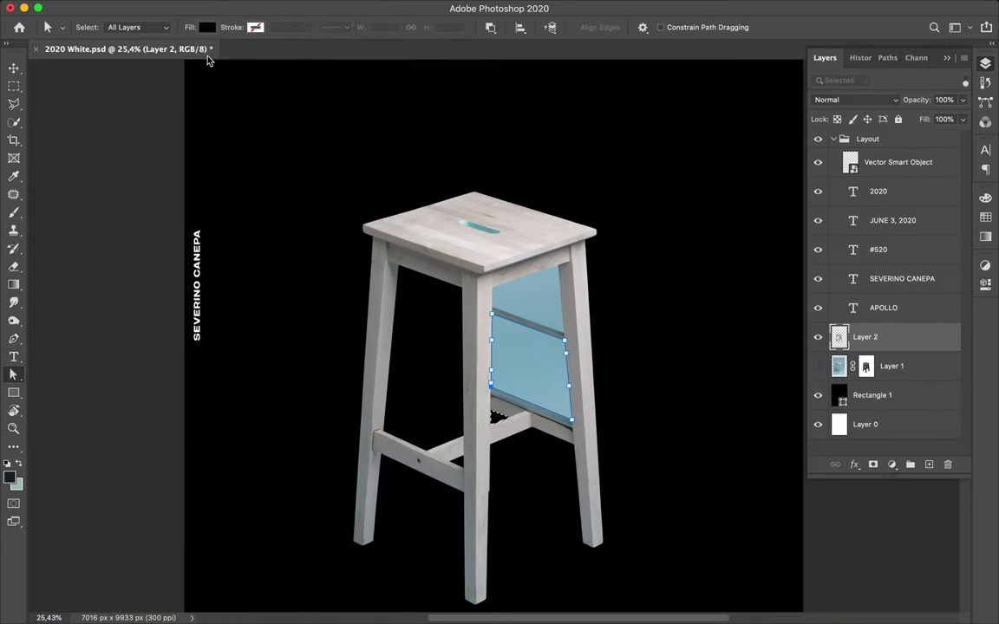
pyautogui.rightClick(581, 250)
pyautogui.press('Return')
# Step: Trace the top-left gap to the rail-leg joint, select it and clear the blue
pyautogui.scroll(5, 494, 329)
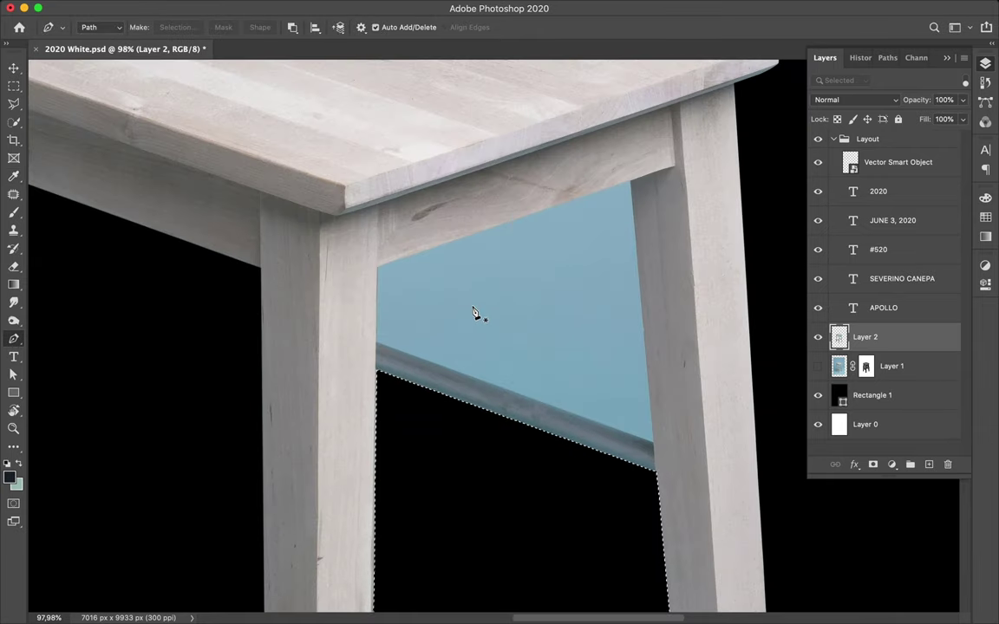
pyautogui.scroll(5, 134, 356)
pyautogui.click(138, 125)
pyautogui.hscroll(10, 200, 137)
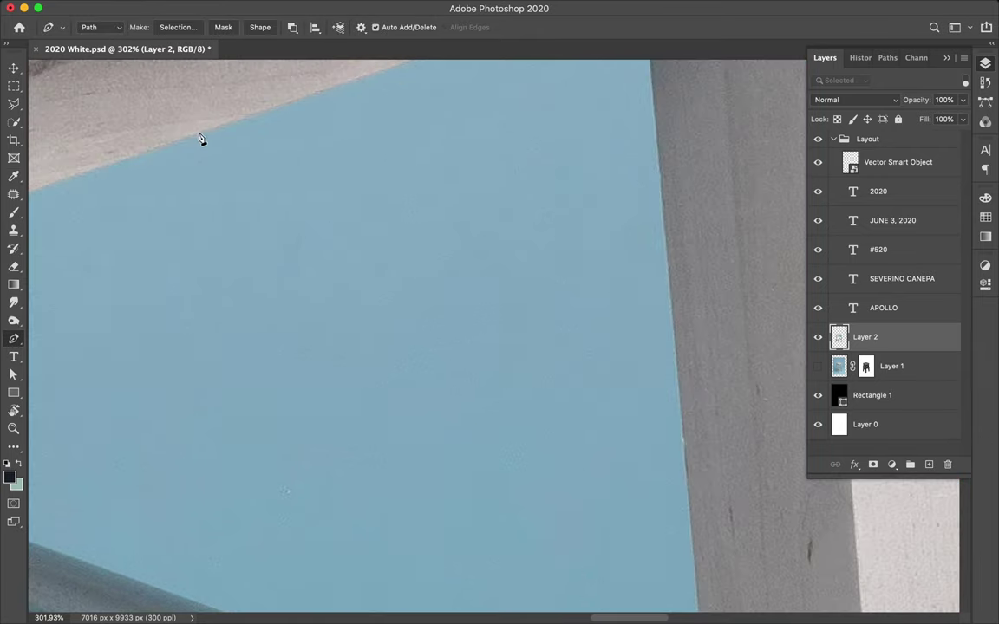
pyautogui.hscroll(5, 258, 114)
pyautogui.scroll(-10, 318, 91)
pyautogui.click(368, 477)
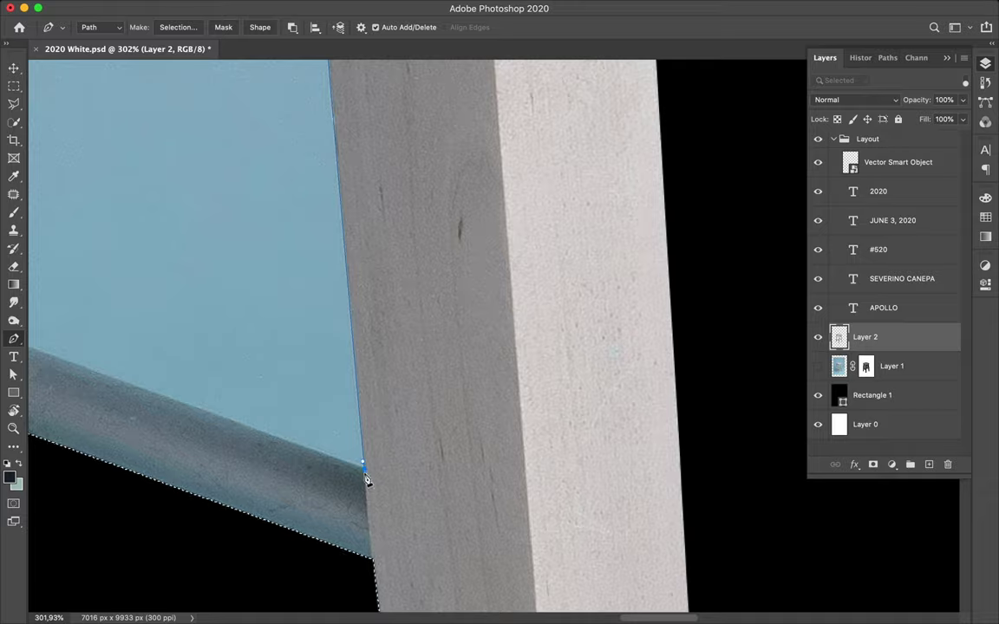
pyautogui.hscroll(-15, 367, 479)
pyautogui.click(191, 395)
pyautogui.click(180, 33)
pyautogui.press('Return')
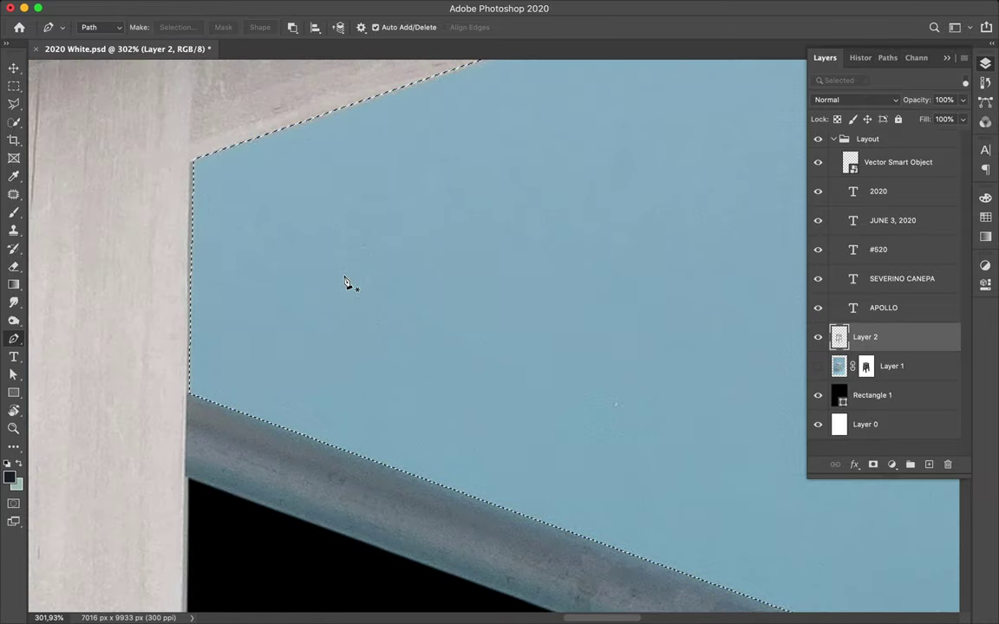
pyautogui.press('BackSpace')
# Step: Fit the poster in view, save the document, and undo the last change
pyautogui.press('super+0')
pyautogui.press('super+s')
pyautogui.press('v')
pyautogui.press('super+z')
# Step: Fill Rectangle 1 with light blue, hide the original photo backdrop, and save
pyautogui.press('i')
pyautogui.click(406, 457)
pyautogui.press('v')
pyautogui.click(910, 401)
pyautogui.press('super+shift+z')
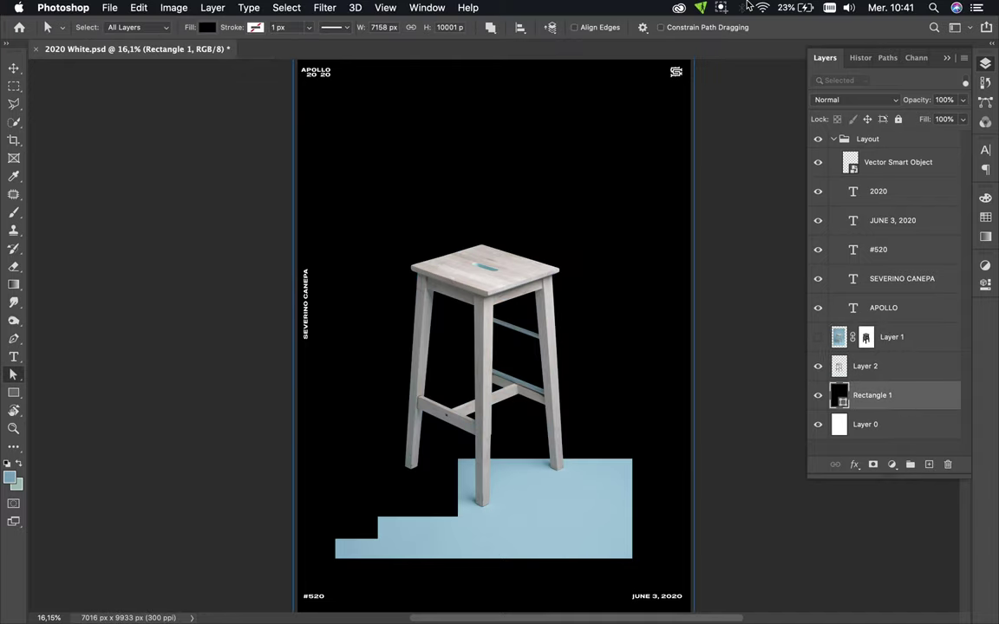
pyautogui.click(985, 216)
pyautogui.hotkey('alt', 'BackSpace')
pyautogui.press('super+s')
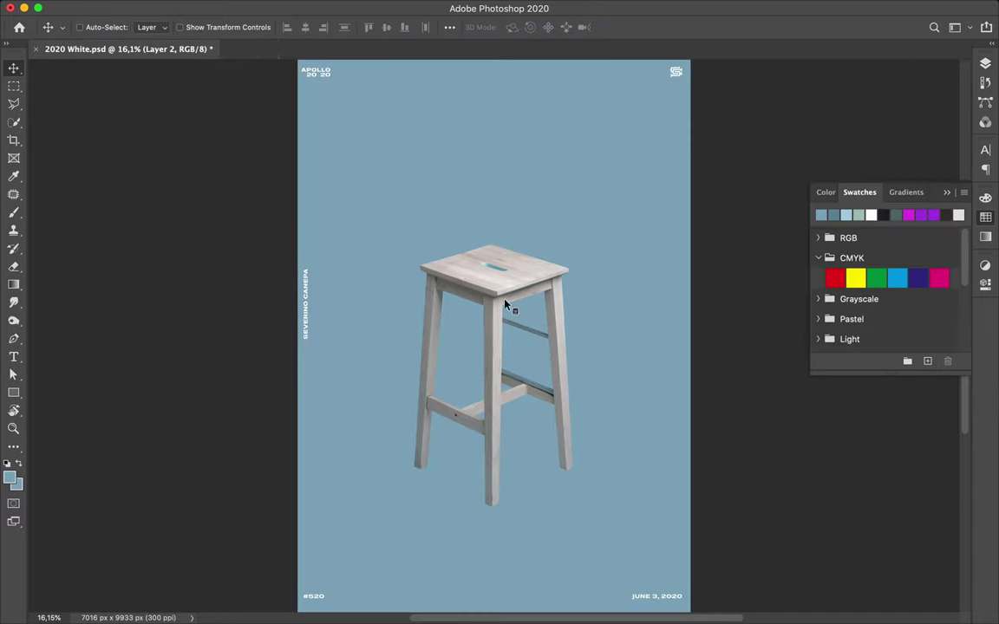
# Step: Centre the stool, duplicate it, and paint the copy solid blue
pyautogui.moveTo(488, 292)
pyautogui.mouseDown()
pyautogui.moveTo(498, 316)
pyautogui.moveTo(496, 258)
pyautogui.mouseUp()
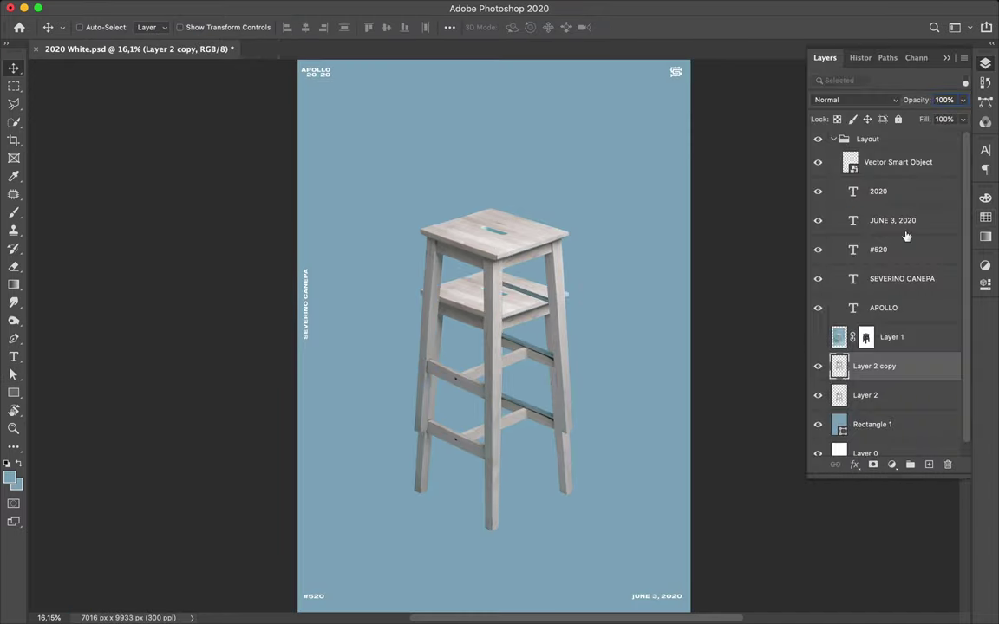
pyautogui.keyDown('super'); pyautogui.click(831, 359); pyautogui.keyUp('super')
pyautogui.press('b')
pyautogui.click(984, 215)
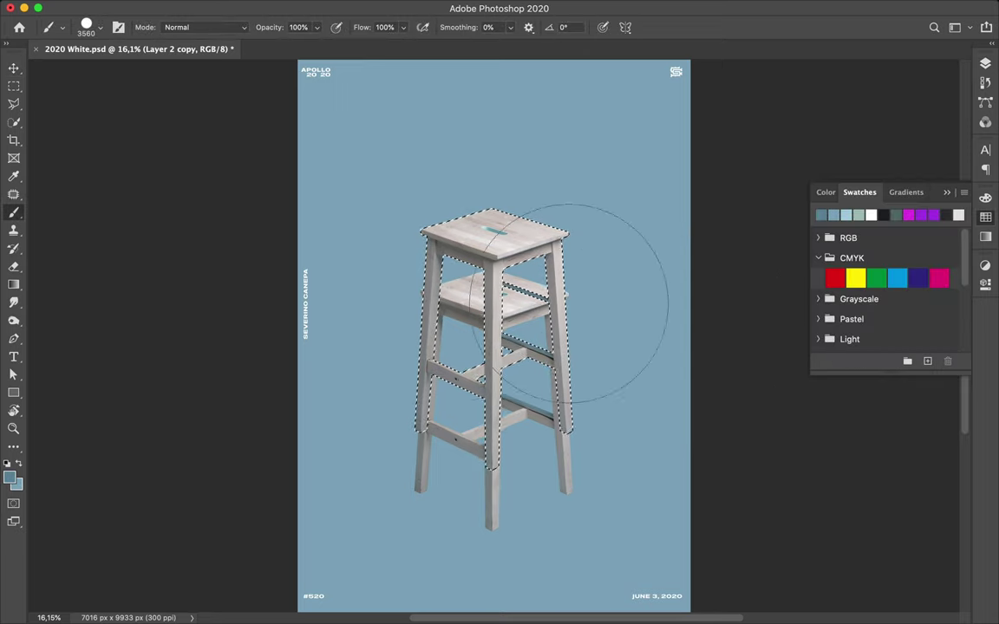
pyautogui.moveTo(520, 260); pyautogui.dragTo(460, 368)
pyautogui.press('m')
pyautogui.press('super+d')
# Step: Flip and squash the blue copy into a shadow, then Gaussian Blur it at 167.7 px
pyautogui.press('super+t')
pyautogui.moveTo(495, 210)
pyautogui.mouseDown()
pyautogui.moveTo(494, 411)
pyautogui.moveTo(521, 514)
pyautogui.moveTo(503, 527)
pyautogui.mouseUp()
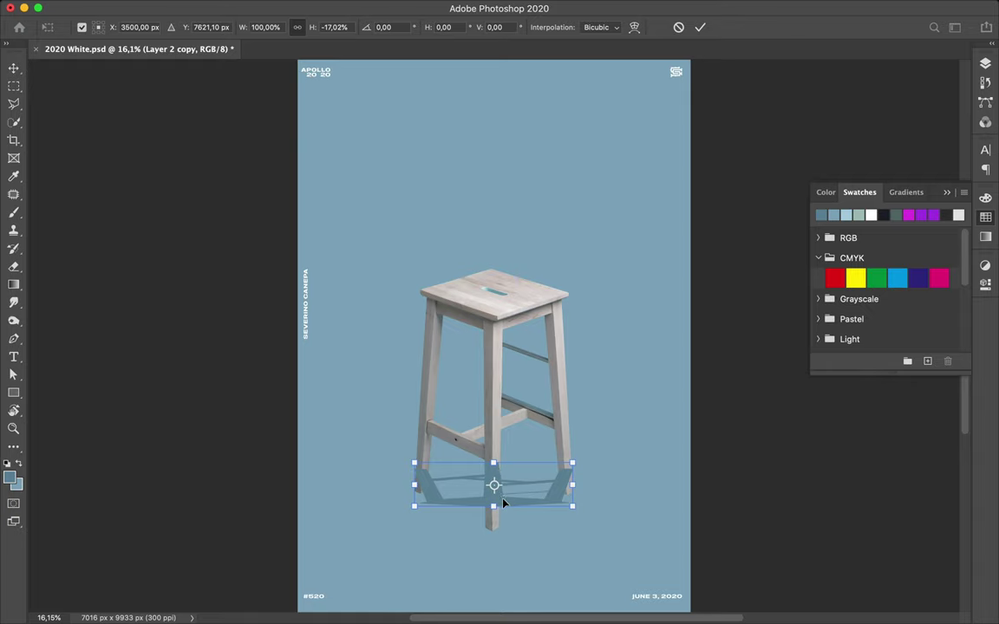
pyautogui.press('Return')
pyautogui.click(324, 8)
pyautogui.click(520, 203)
pyautogui.moveTo(696, 338); pyautogui.dragTo(723, 340)
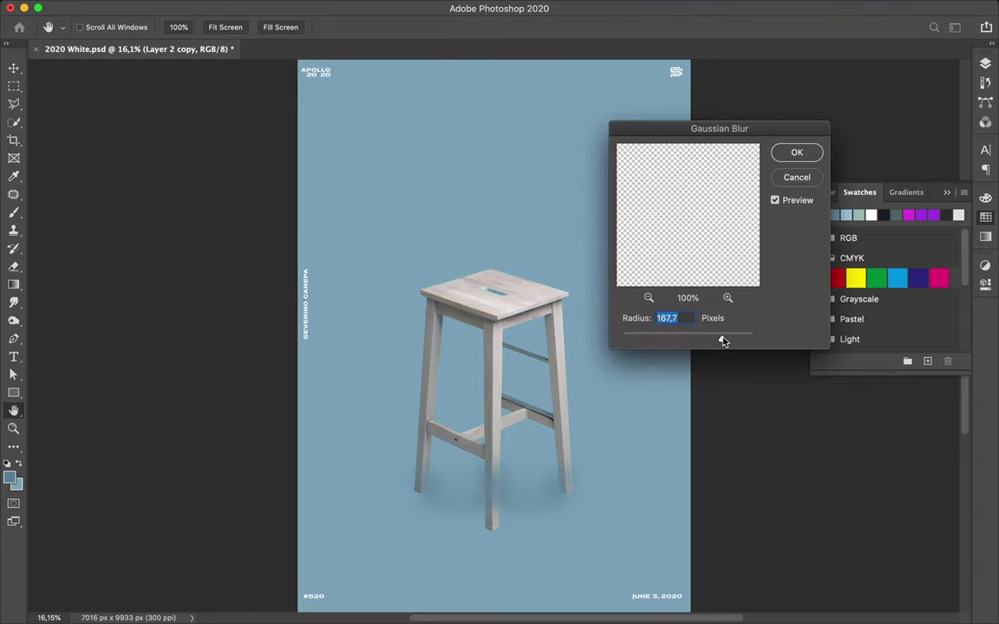
pyautogui.press('Return')
# Step: Stretch the blurred shadow taller beneath the stool and move Layer 1 below Rectangle 1
pyautogui.press('super+t')
pyautogui.moveTo(493, 531); pyautogui.dragTo(493, 569)
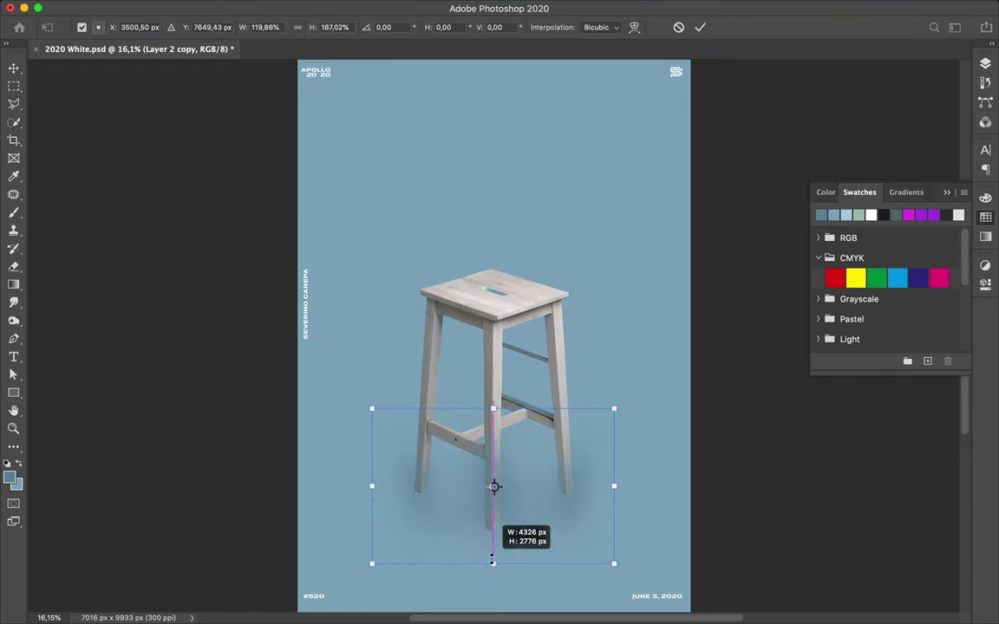
pyautogui.press('Return')
pyautogui.click(984, 63)
pyautogui.click(891, 337)
pyautogui.moveTo(891, 337); pyautogui.dragTo(881, 442)
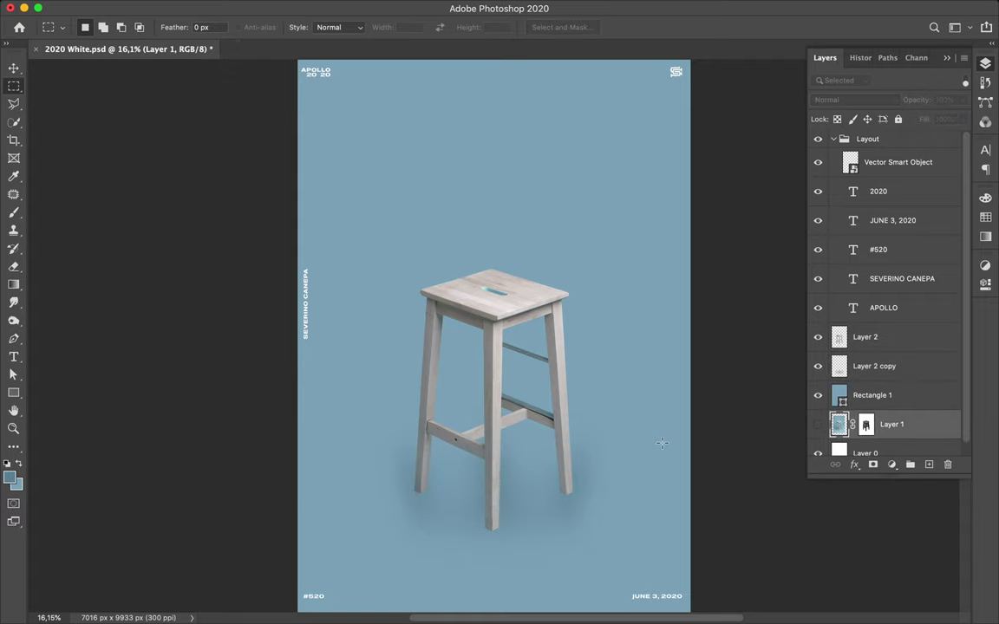
pyautogui.hotkey('alt', ']')
pyautogui.hotkey('alt', ']')
pyautogui.press('Delete')
# Step: Stack stool copies above and below the first stool to form a vertical column
pyautogui.moveTo(495, 364); pyautogui.dragTo(499, 154)
pyautogui.scroll(-3, 520, 228)
pyautogui.moveTo(521, 229)
pyautogui.mouseDown()
pyautogui.moveTo(508, 546)
pyautogui.moveTo(520, 473)
pyautogui.mouseUp()
pyautogui.moveTo(875, 366); pyautogui.dragTo(876, 400)
pyautogui.moveTo(512, 89); pyautogui.dragTo(513, 182)
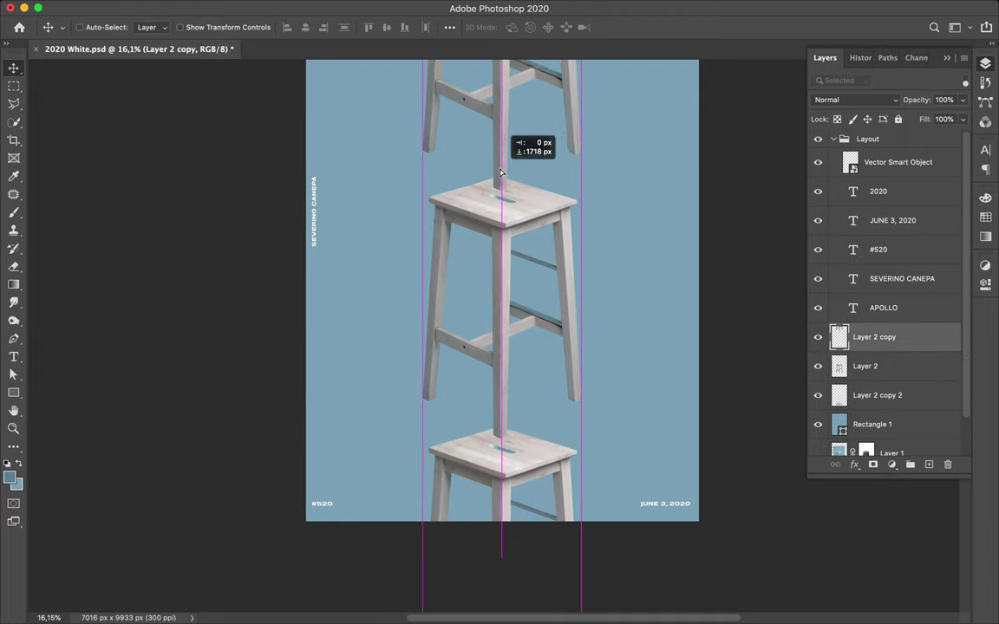
# Step: Copy the stool column to the right and left sides of the poster
pyautogui.scroll(-1, 586, 246)
pyautogui.keyDown('shift'); pyautogui.click(875, 394); pyautogui.keyUp('shift')
pyautogui.moveTo(472, 531); pyautogui.dragTo(604, 535)
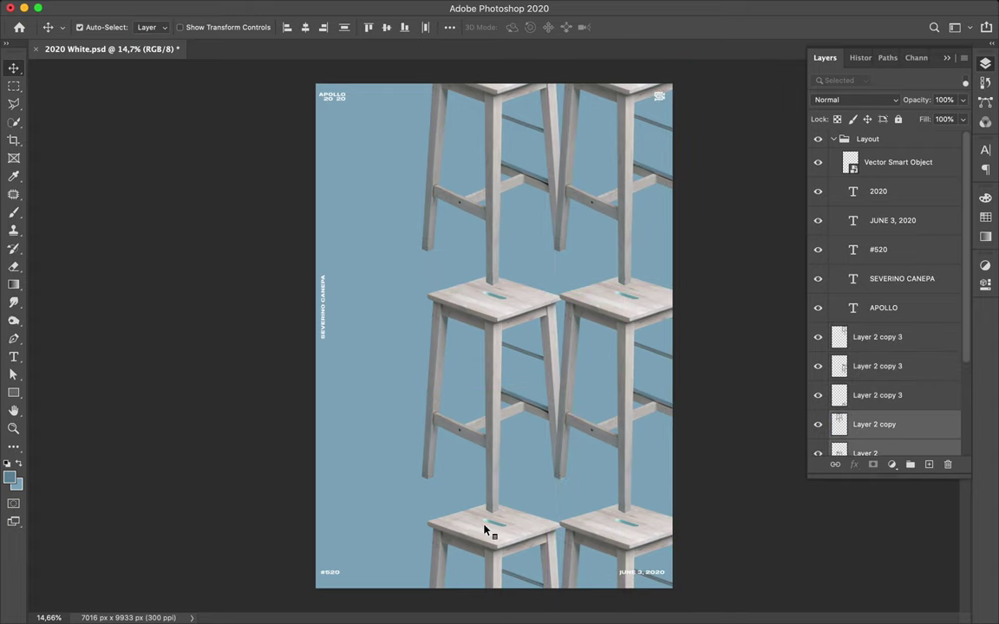
pyautogui.scroll(-3, 871, 355)
pyautogui.moveTo(418, 325); pyautogui.dragTo(378, 330)
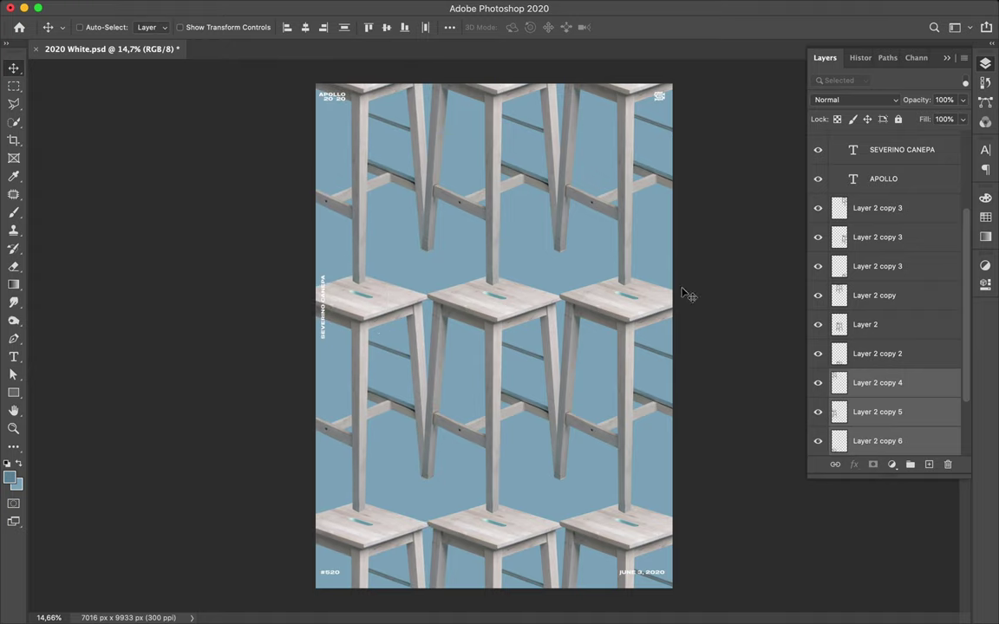
pyautogui.keyDown('ctrl'); pyautogui.click(620, 403); pyautogui.keyUp('ctrl')
pyautogui.keyDown('ctrl'); pyautogui.keyDown('shift'); pyautogui.click(607, 524); pyautogui.keyUp('shift'); pyautogui.keyUp('ctrl')
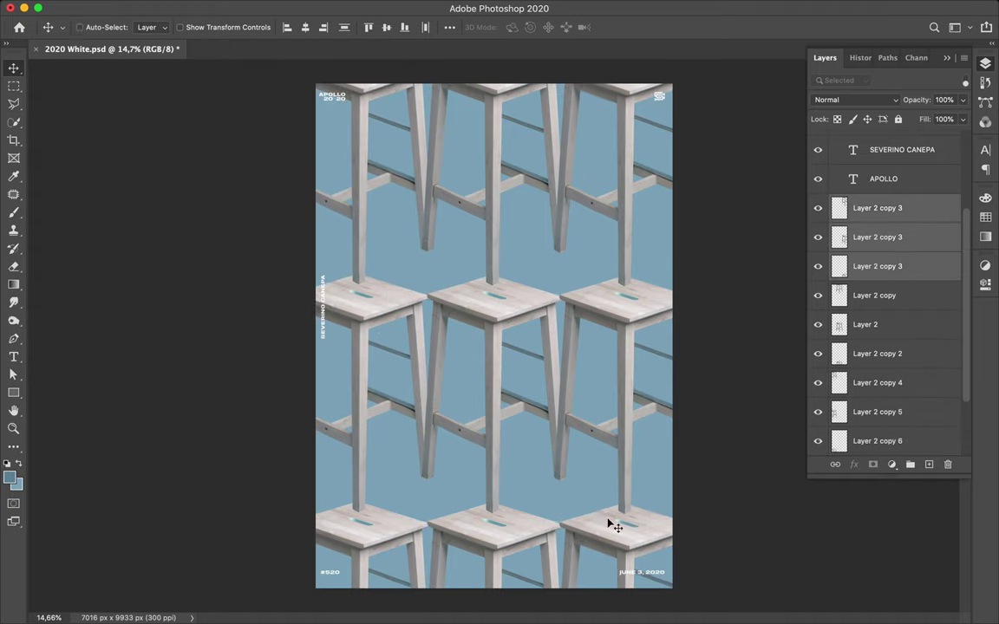
pyautogui.keyDown('ctrl'); pyautogui.click(339, 100); pyautogui.keyUp('ctrl')
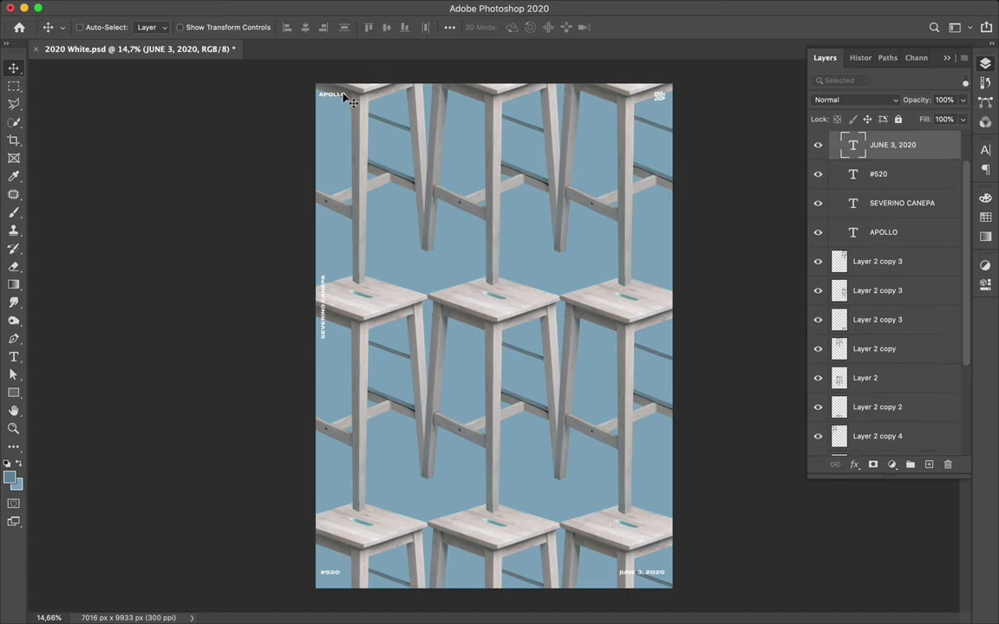
# Step: Append 2020 to the top-left label so it reads APOLLO 2020
pyautogui.press('t')
pyautogui.click(333, 93)
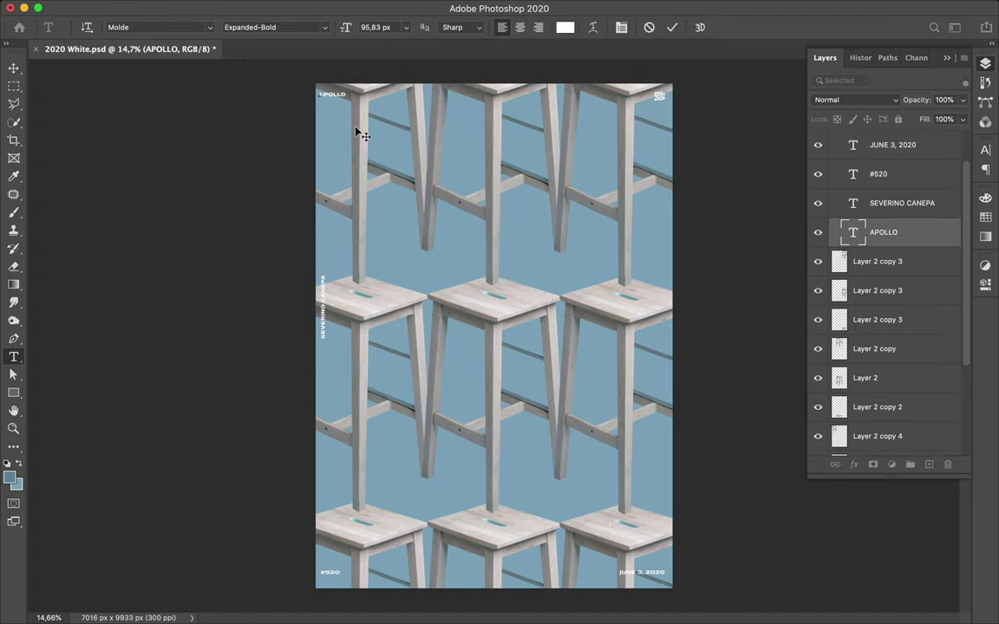
pyautogui.write(' 2020')
pyautogui.press('Escape')
pyautogui.press('v')
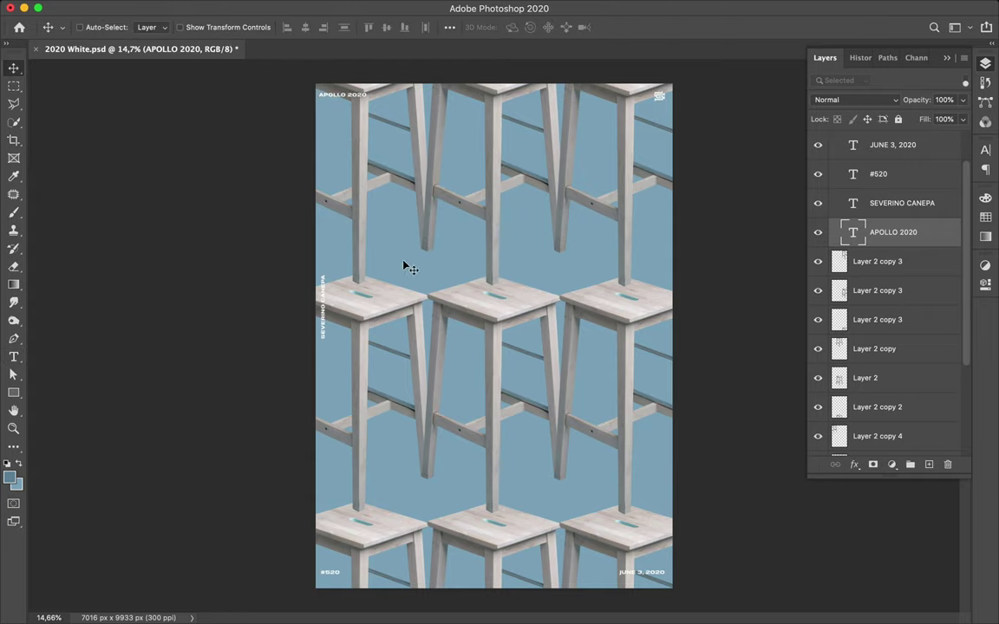
# Step: Add a new CHAIR text line near the poster's centre
pyautogui.keyDown('super'); pyautogui.click(510, 261); pyautogui.keyUp('super')
pyautogui.press('t')
pyautogui.click(392, 267)
pyautogui.write('CHAIR')
pyautogui.press('Escape')
pyautogui.click(985, 149)
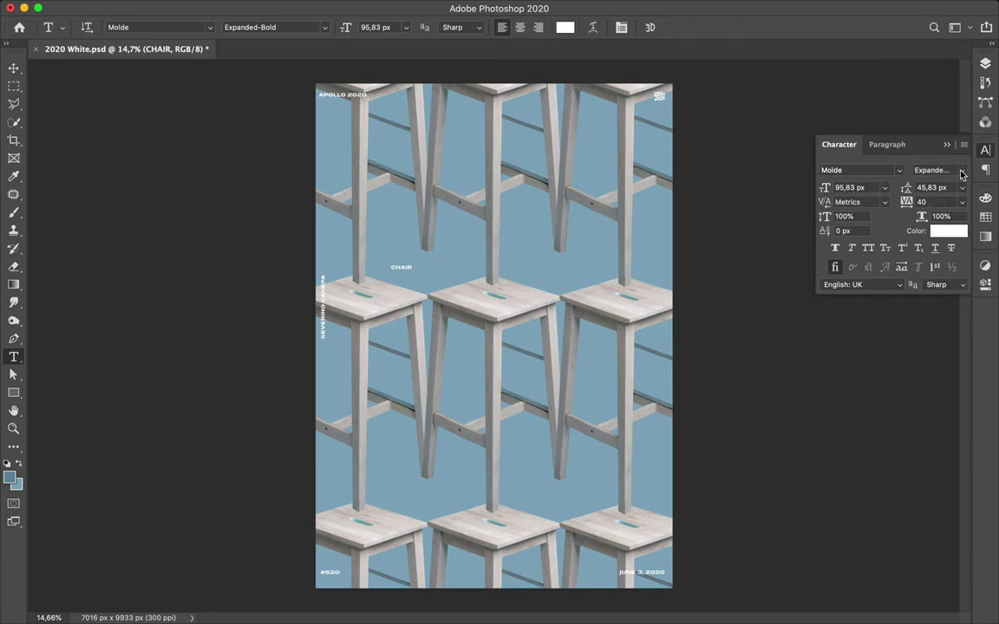
# Step: Enlarge the CHAIR text with Free Transform to span most of the poster
pyautogui.click(959, 172)
pyautogui.scroll(5, 932, 170)
pyautogui.scroll(5, 932, 171)
pyautogui.scroll(5, 928, 182)
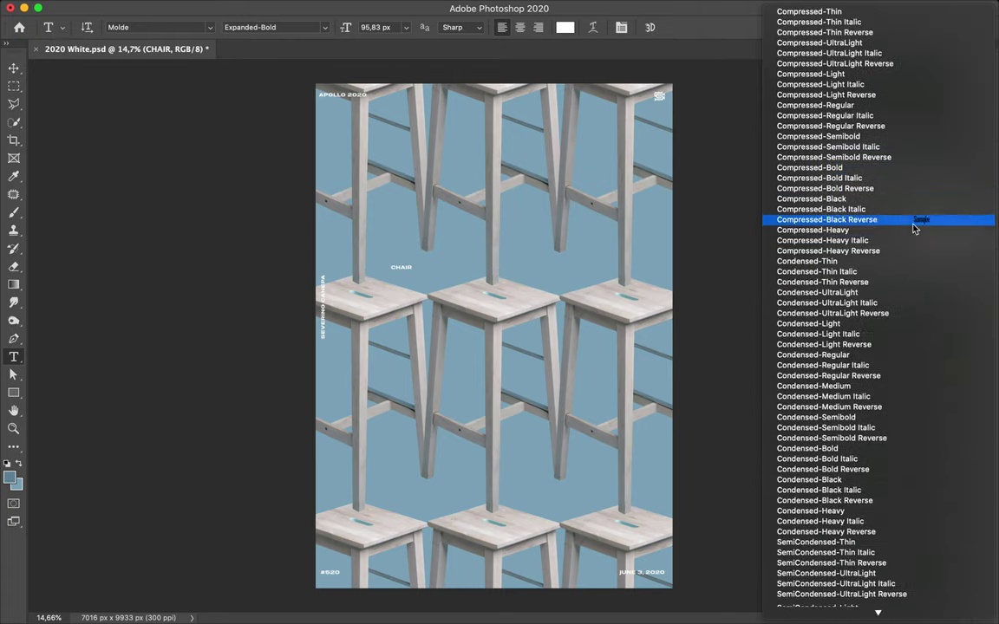
pyautogui.press('Escape')
pyautogui.hotkey('ctrl', 't')
pyautogui.moveTo(399, 269); pyautogui.dragTo(661, 448)
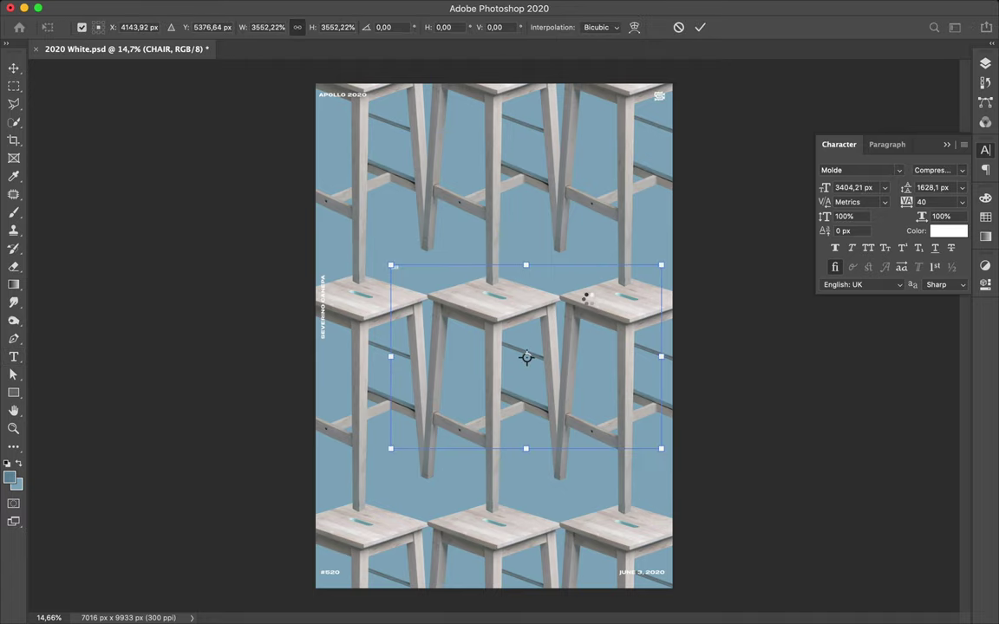
pyautogui.press('Return')
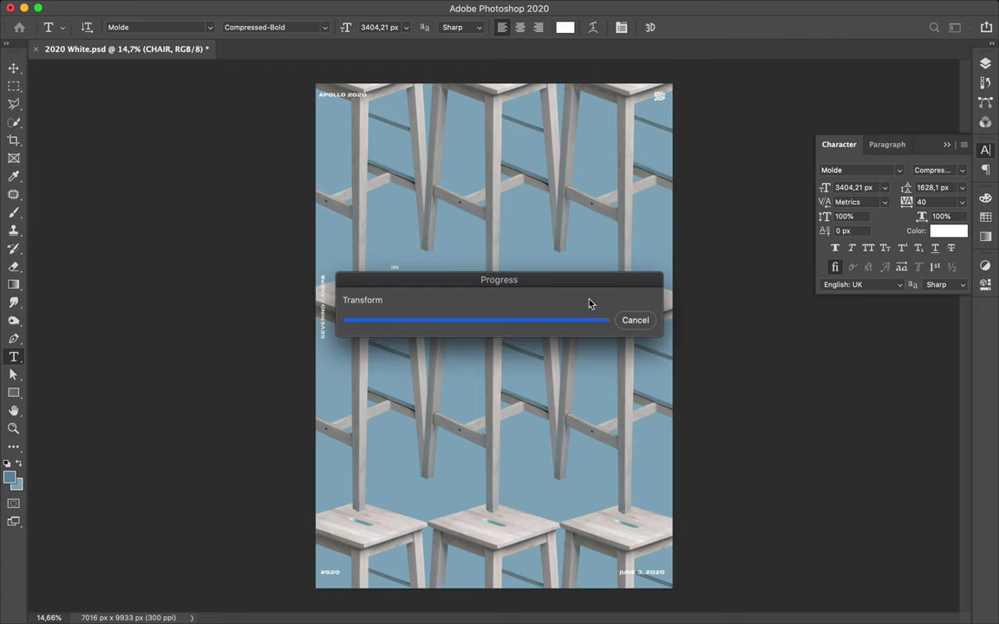
# Step: Set CHAIR's letter spacing to 40 and reposition the title
pyautogui.click(928, 202)
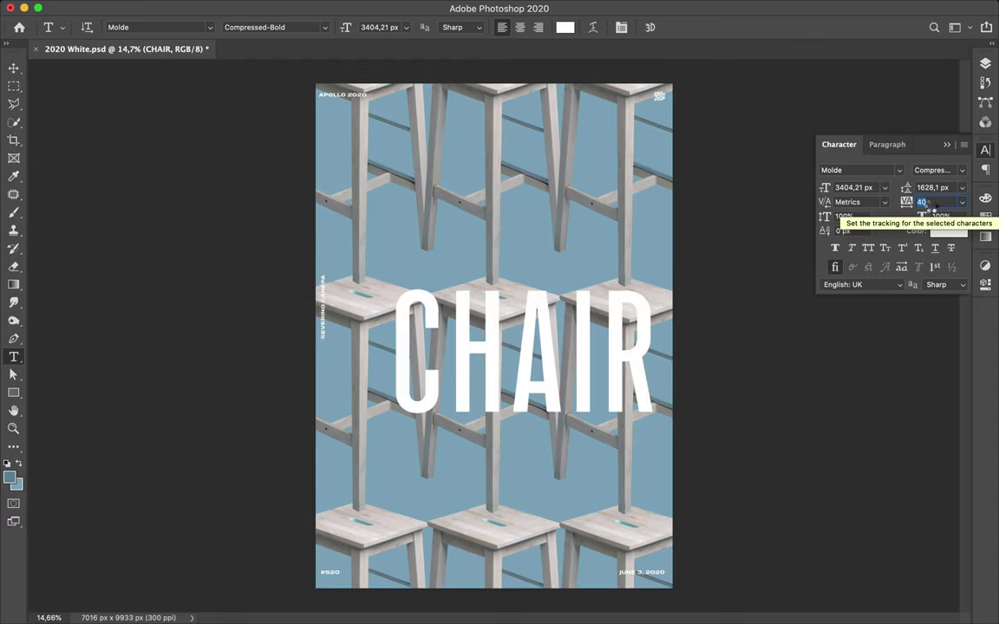
pyautogui.write('2040')
pyautogui.press('Return')
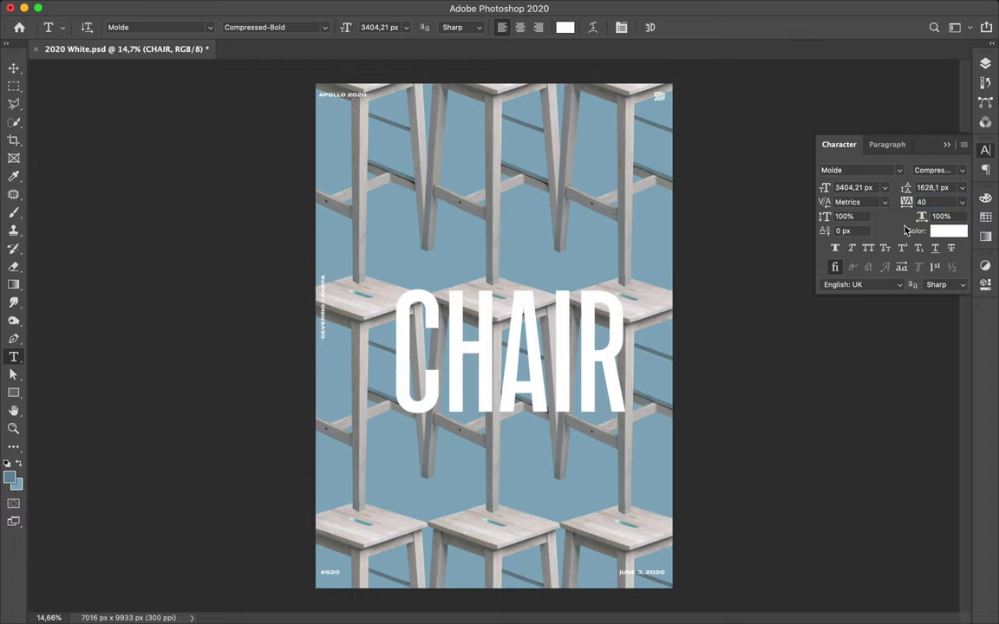
pyautogui.press('v')
pyautogui.moveTo(618, 338)
pyautogui.mouseDown()
pyautogui.moveTo(575, 319)
pyautogui.moveTo(664, 337)
pyautogui.mouseUp()
# Step: Centre the CHAIR title horizontally on the poster and move it up near the top
pyautogui.hotkey('ctrl', 't')
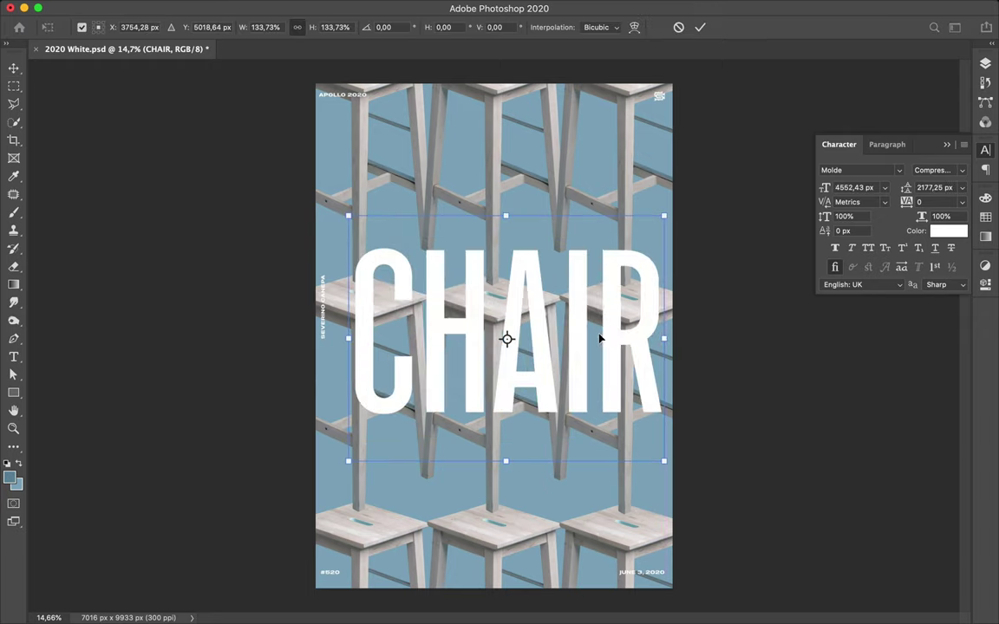
pyautogui.moveTo(633, 344); pyautogui.dragTo(600, 339)
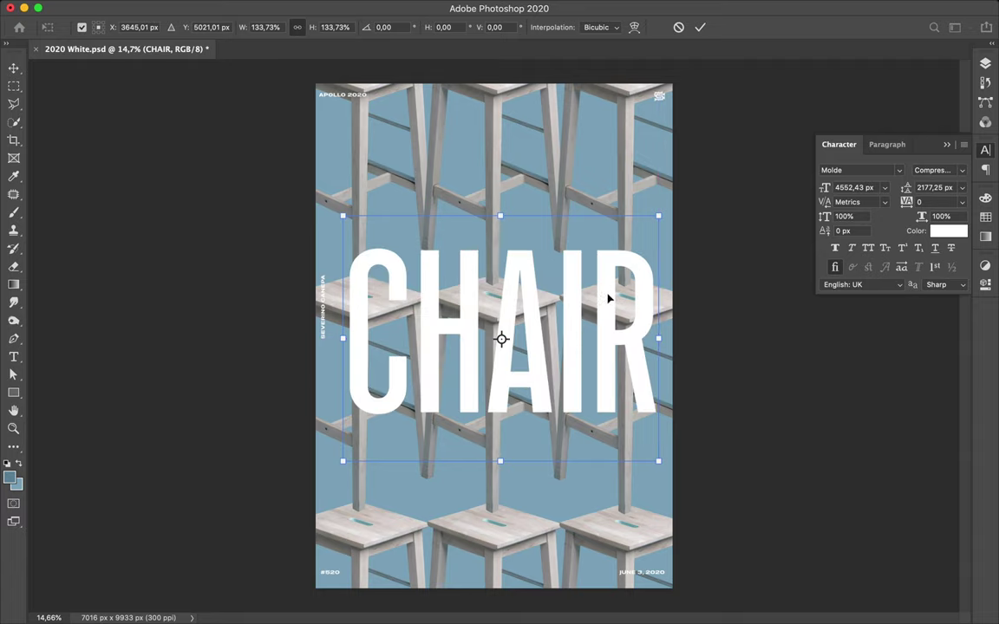
pyautogui.click(902, 144)
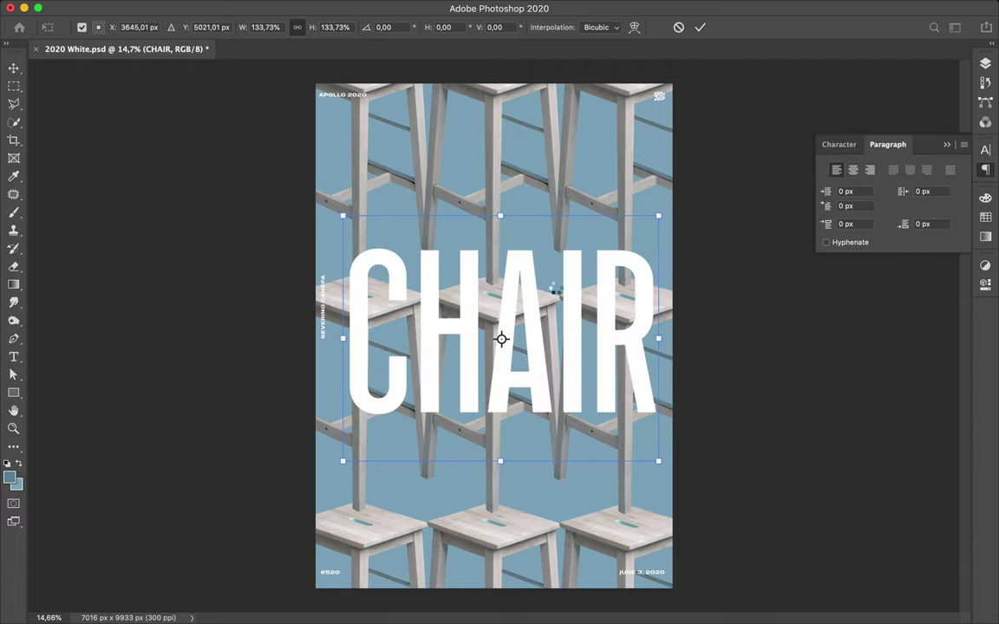
pyautogui.press('Return')
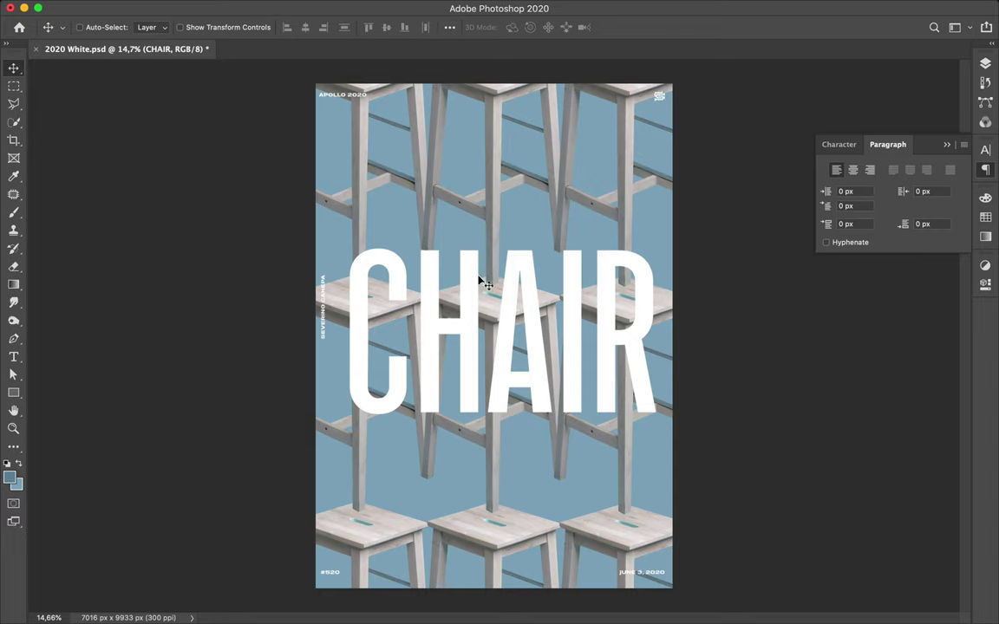
pyautogui.click(450, 27)
pyautogui.click(409, 65)
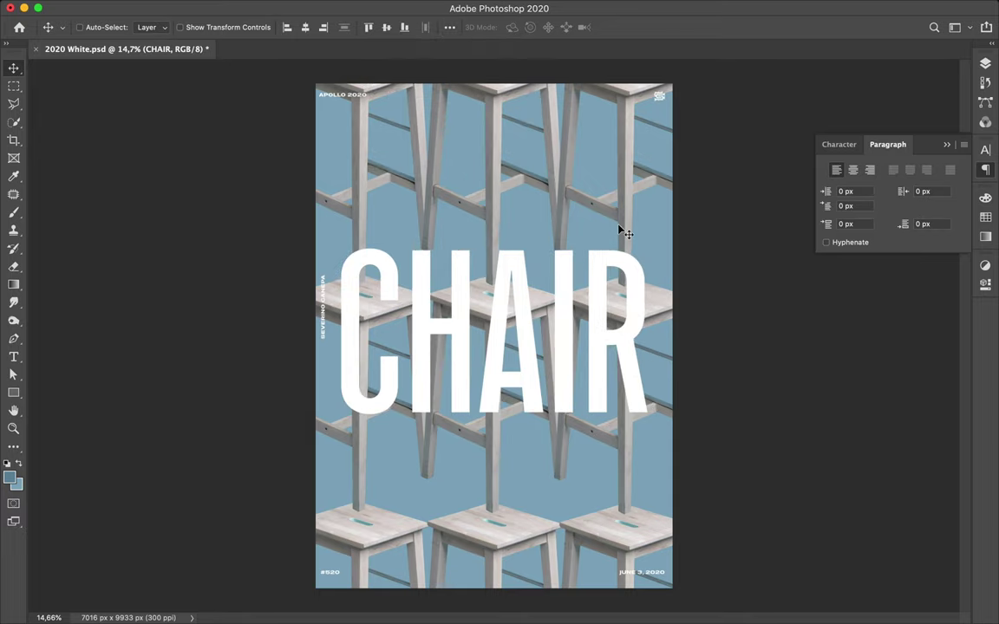
pyautogui.moveTo(622, 230); pyautogui.dragTo(569, 172)
# Step: Group the stool layers, duplicate the group, hide Group 1, and merge the copy
pyautogui.press('t')
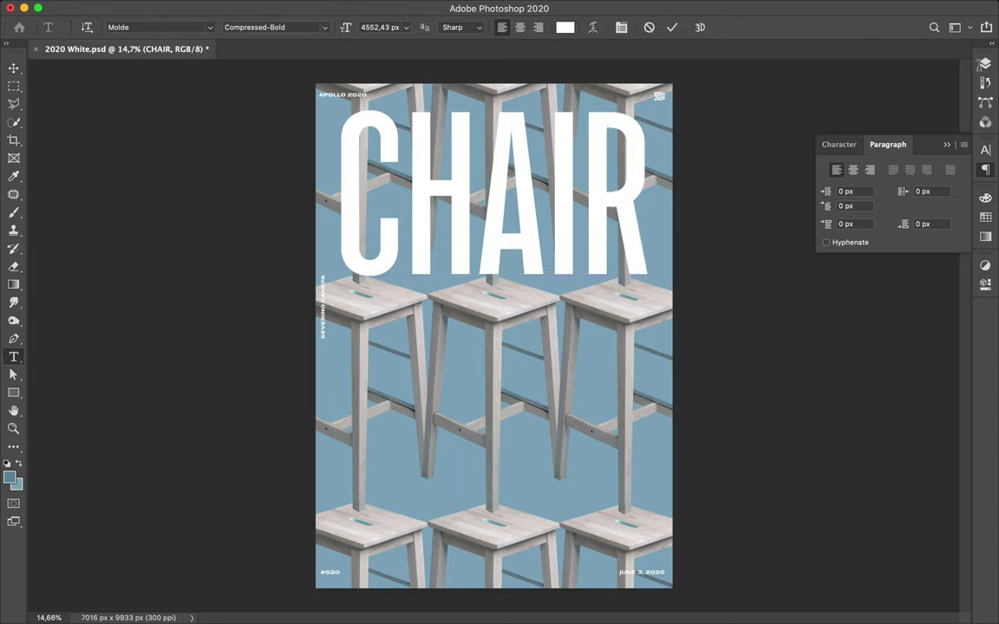
pyautogui.press('F7')
pyautogui.press('v')
pyautogui.click(891, 292)
pyautogui.scroll(-5, 910, 329)
pyautogui.keyDown('shift'); pyautogui.click(908, 352); pyautogui.keyUp('shift')
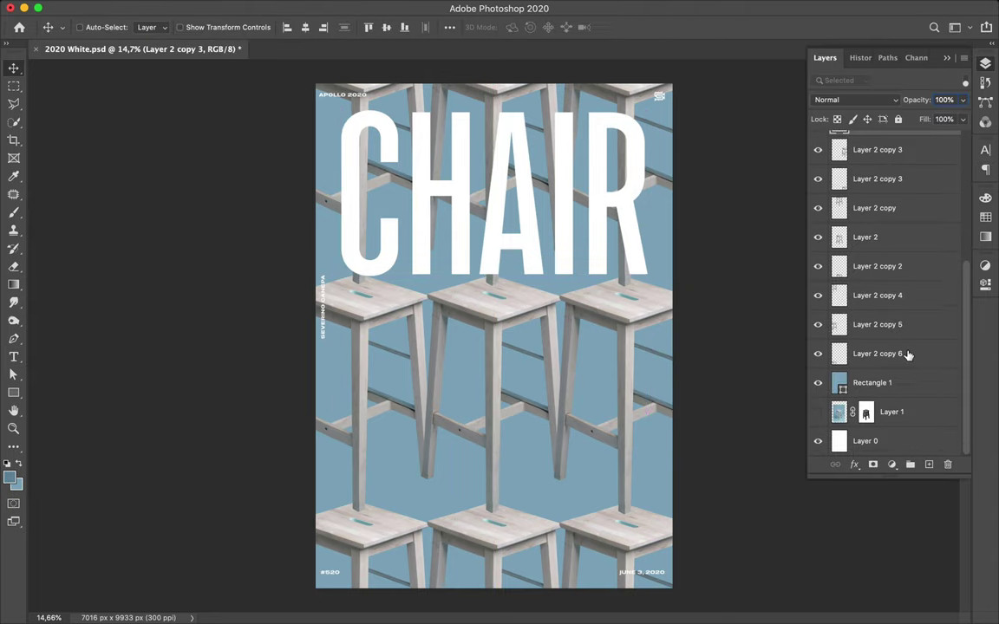
pyautogui.hotkey('ctrl', 'g')
pyautogui.hotkey('ctrl', ',')
pyautogui.hotkey('ctrl', 'j')
pyautogui.click(817, 332)
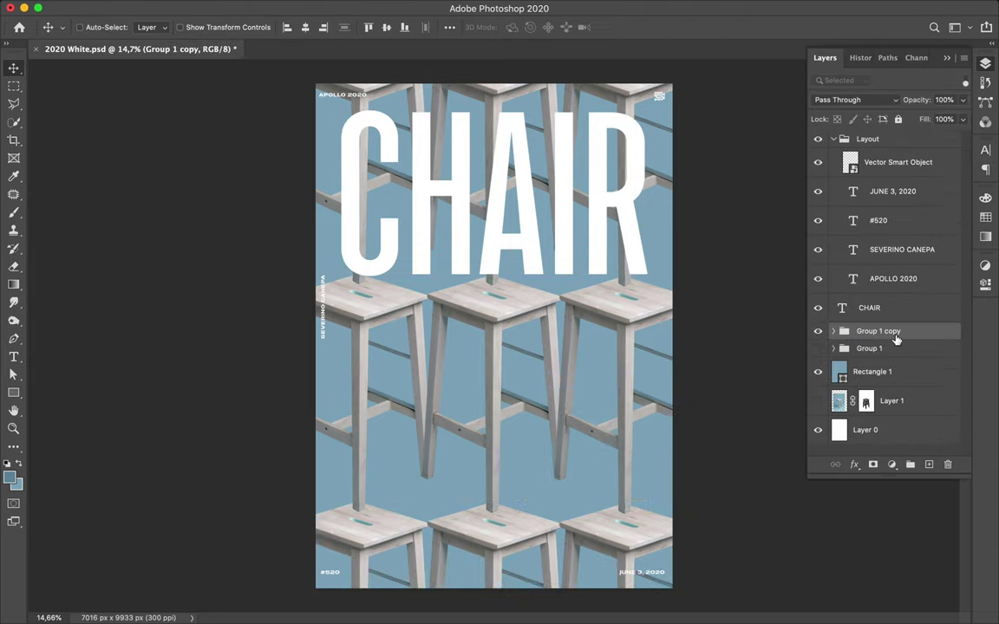
pyautogui.hotkey('ctrl', 'e')
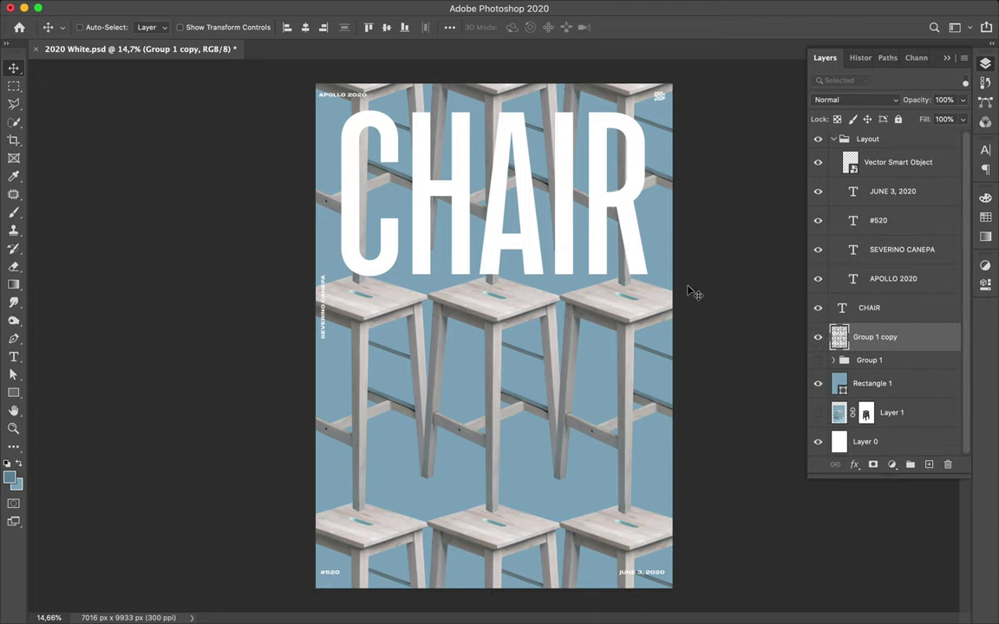
# Step: Nudge CHAIR down, load the stool shapes as a selection, and duplicate CHAIR with a mask
pyautogui.moveTo(598, 209); pyautogui.dragTo(607, 232)
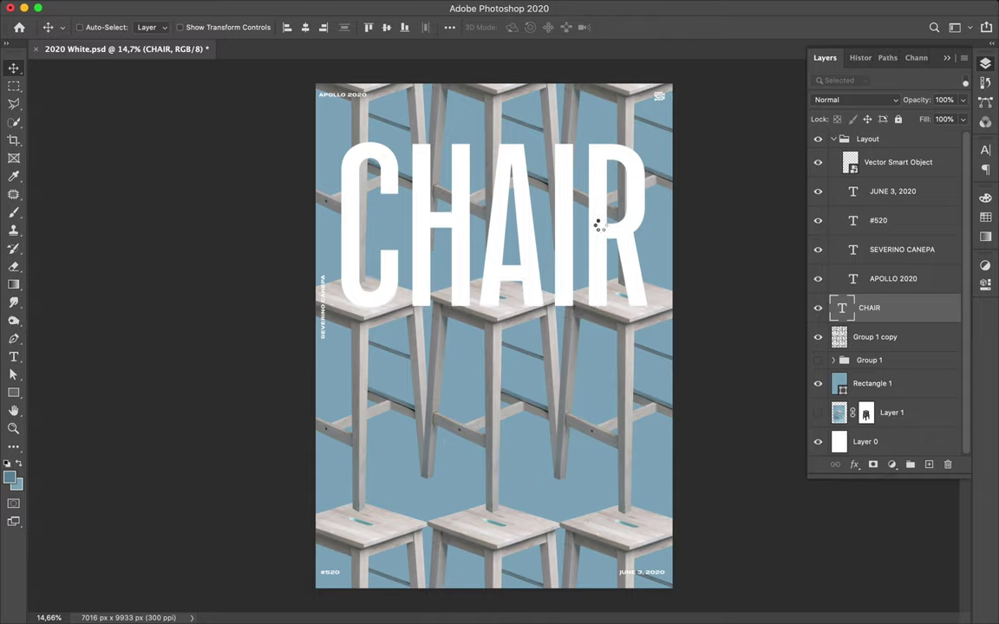
pyautogui.keyDown('ctrl'); pyautogui.click(839, 339); pyautogui.keyUp('ctrl')
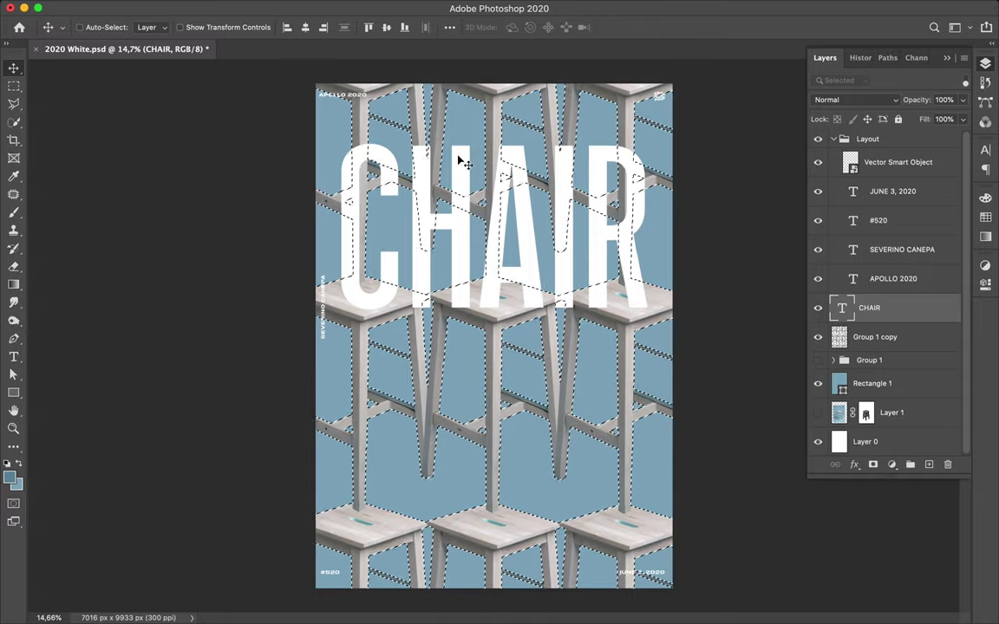
pyautogui.press('e')
pyautogui.moveTo(889, 305); pyautogui.dragTo(892, 333)
pyautogui.click(916, 317)
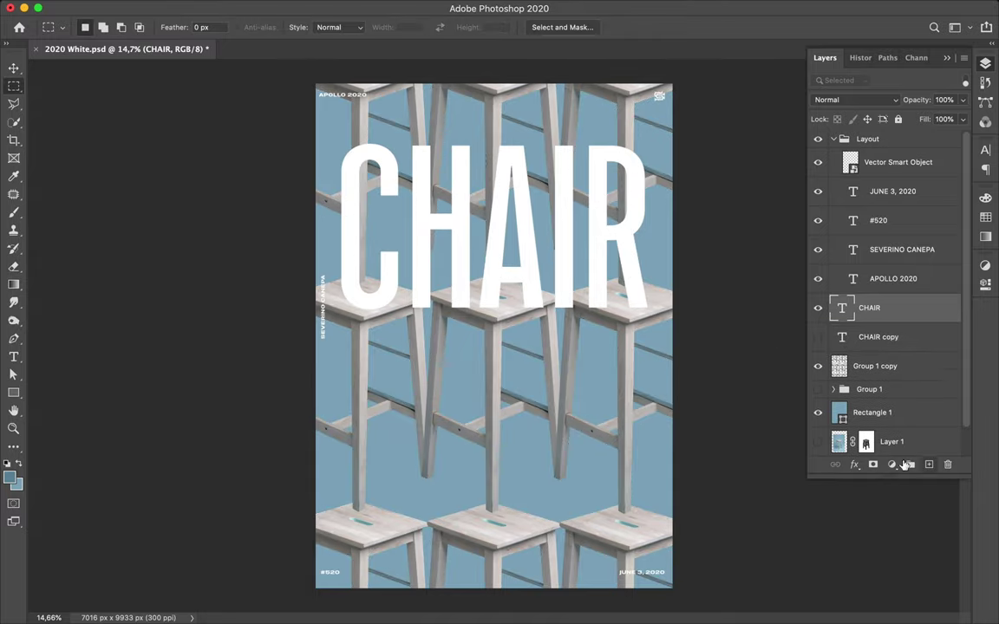
# Step: Set a 444 px hard round brush and start masking letters where stools cross
pyautogui.click(98, 27)
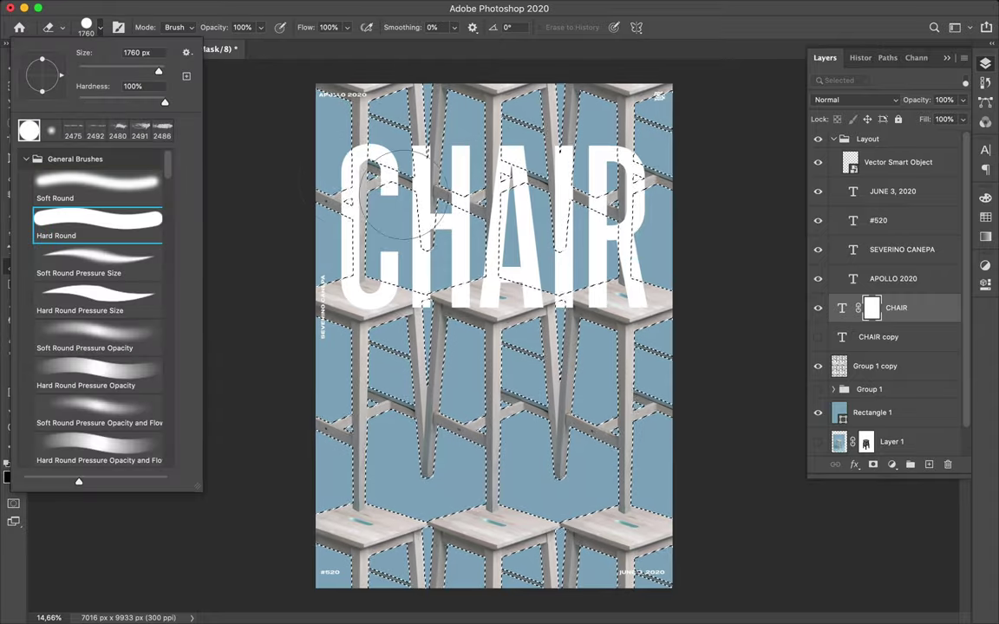
pyautogui.scroll(3, 299, 186)
pyautogui.click(251, 200)
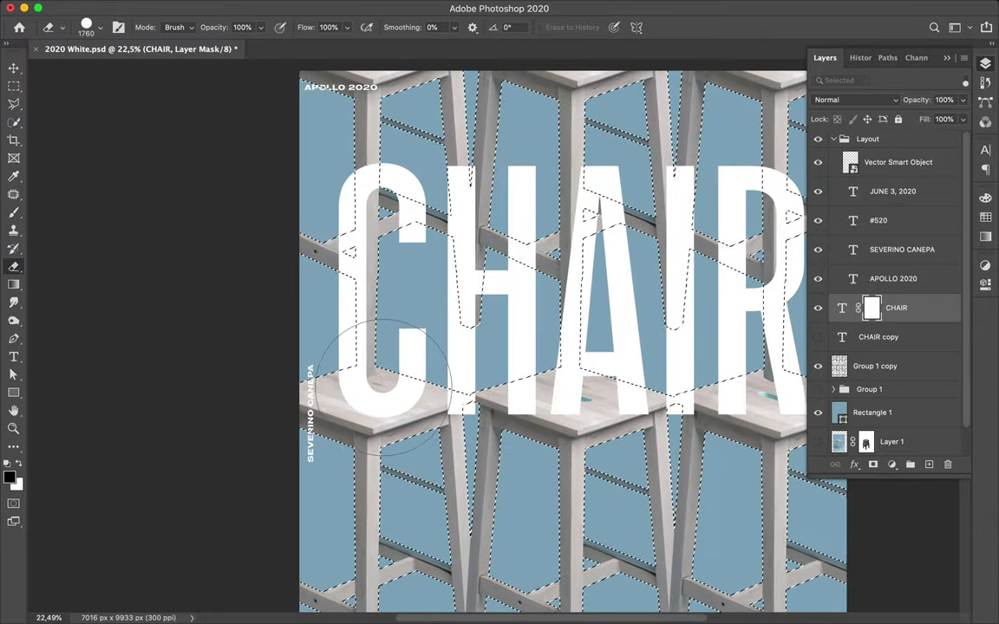
pyautogui.press('b')
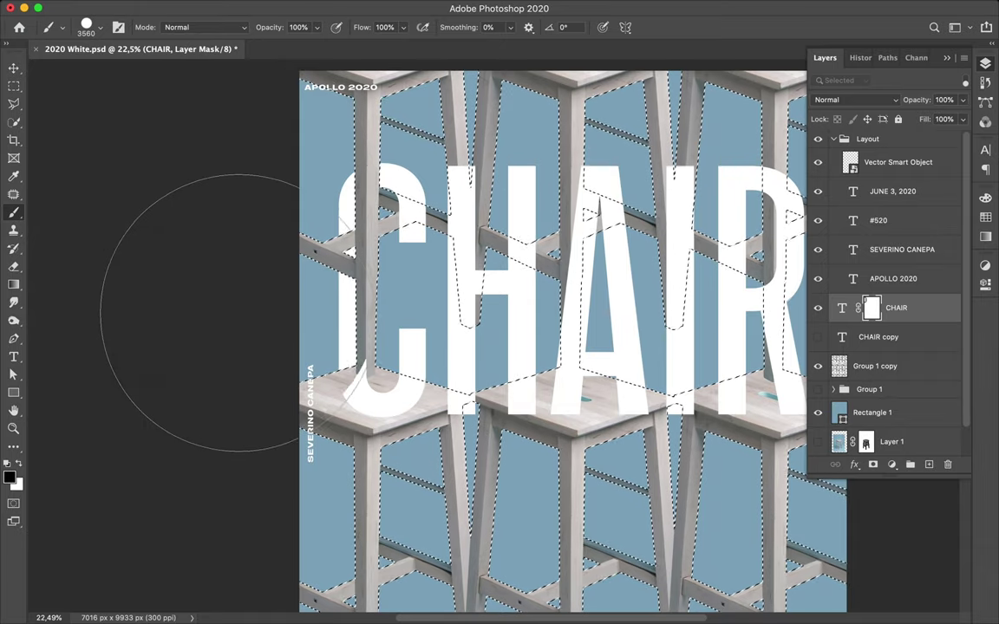
pyautogui.moveTo(200, 381); pyautogui.dragTo(589, 303)
pyautogui.rightClick(518, 169)
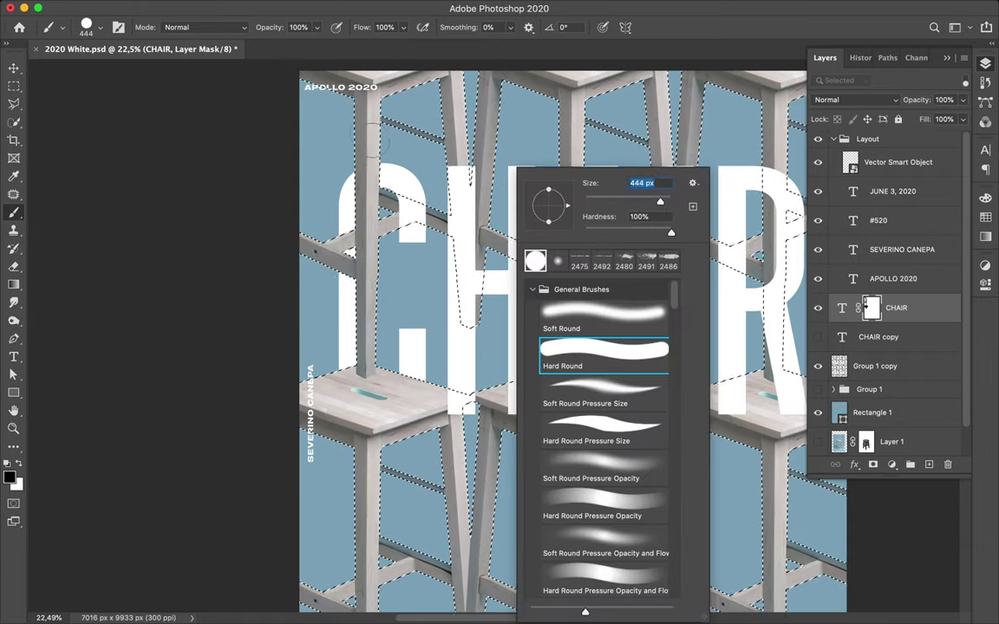
pyautogui.press('Return')
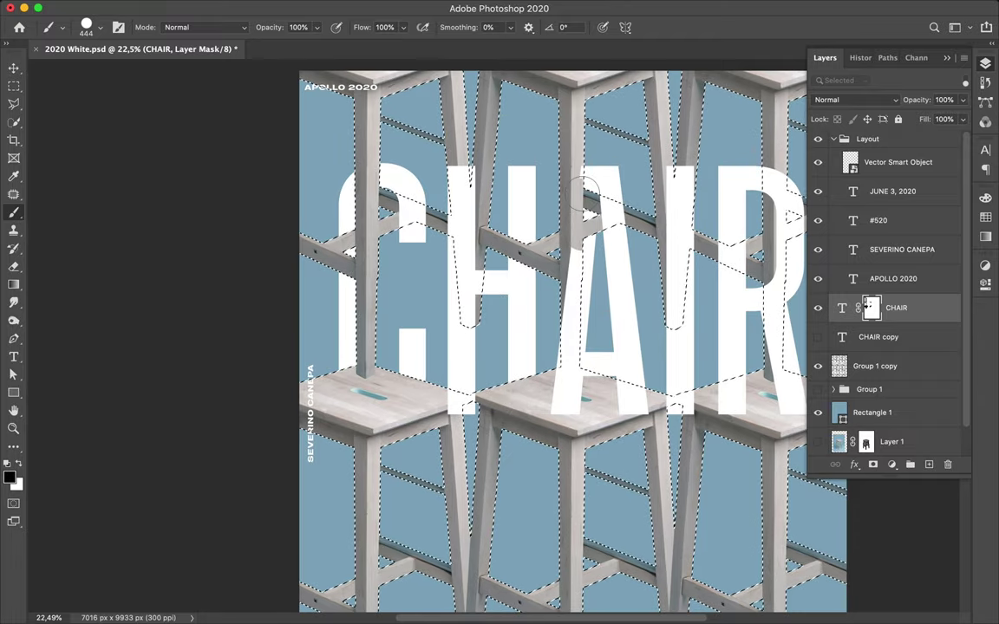
# Step: Paint the mask to reveal stool legs through the A and R of CHAIR
pyautogui.moveTo(574, 235); pyautogui.dragTo(556, 400)
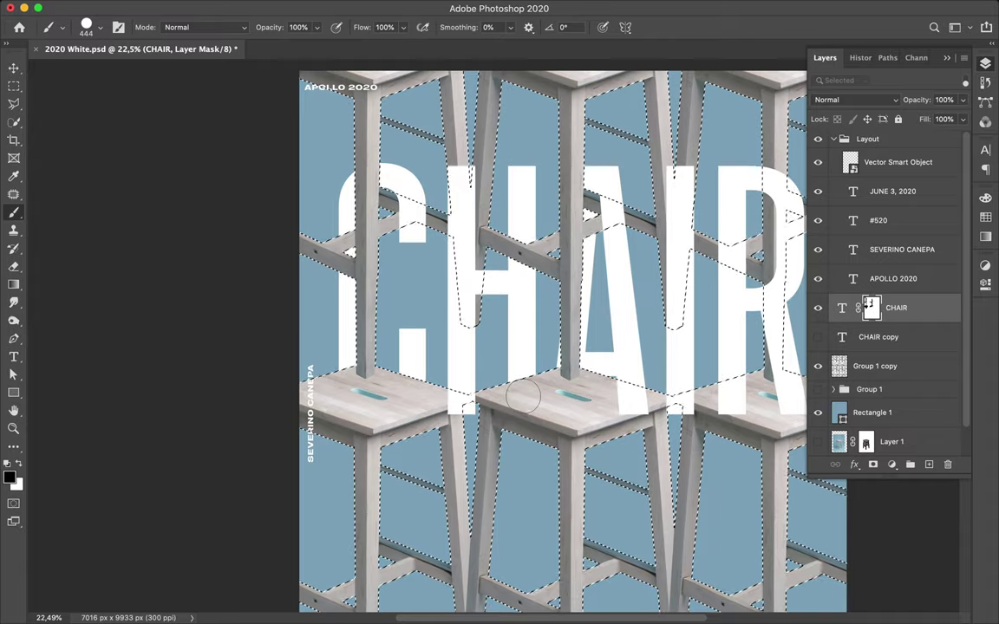
pyautogui.hscroll(5, 592, 381)
pyautogui.moveTo(570, 169); pyautogui.dragTo(569, 403)
pyautogui.moveTo(652, 221); pyautogui.dragTo(652, 386)
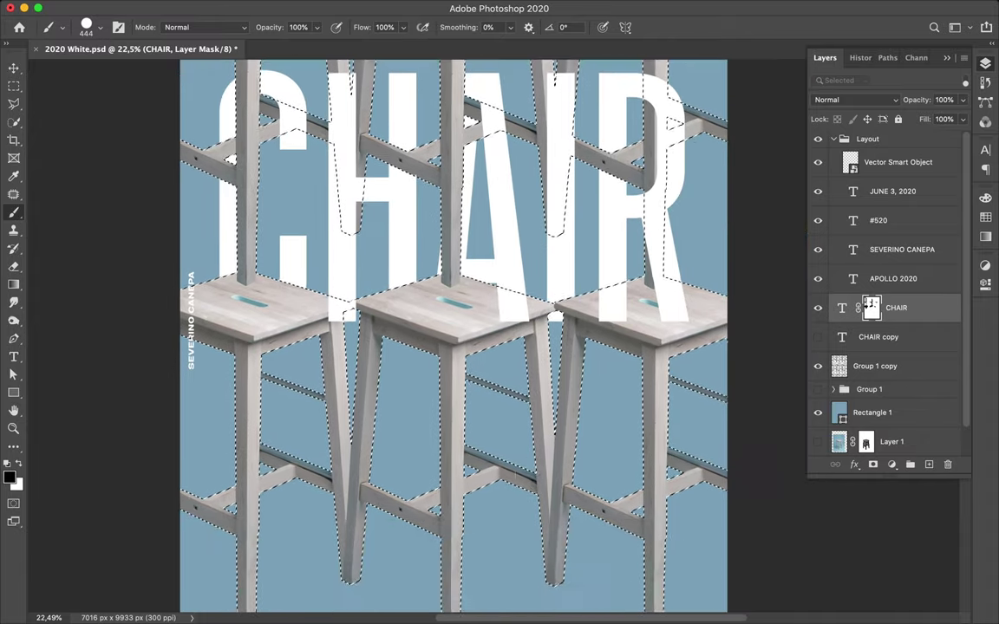
pyautogui.keyDown('ctrl'); pyautogui.click(838, 366); pyautogui.keyUp('ctrl')
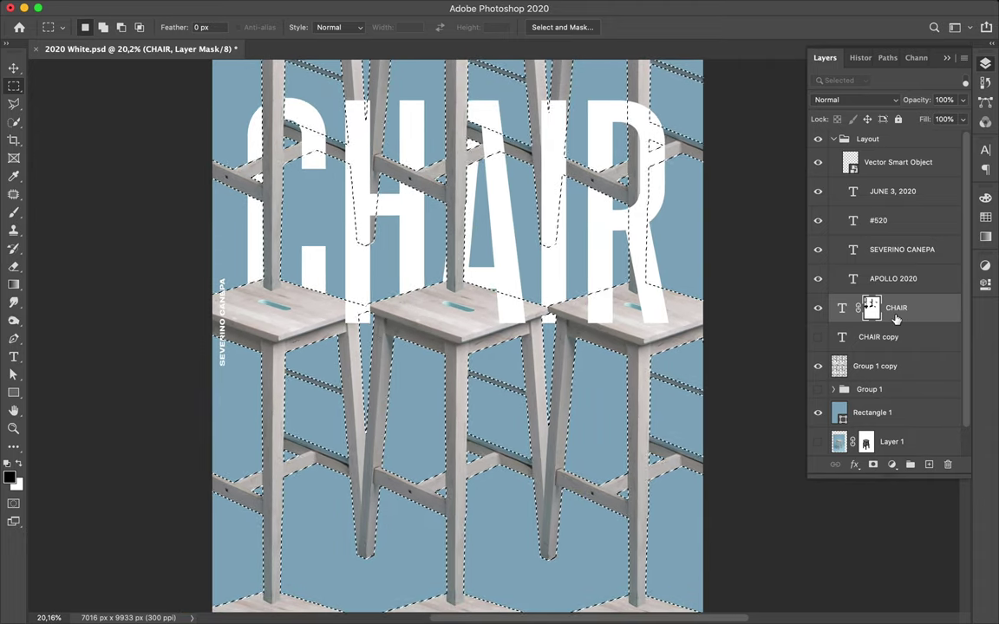
pyautogui.press('b')
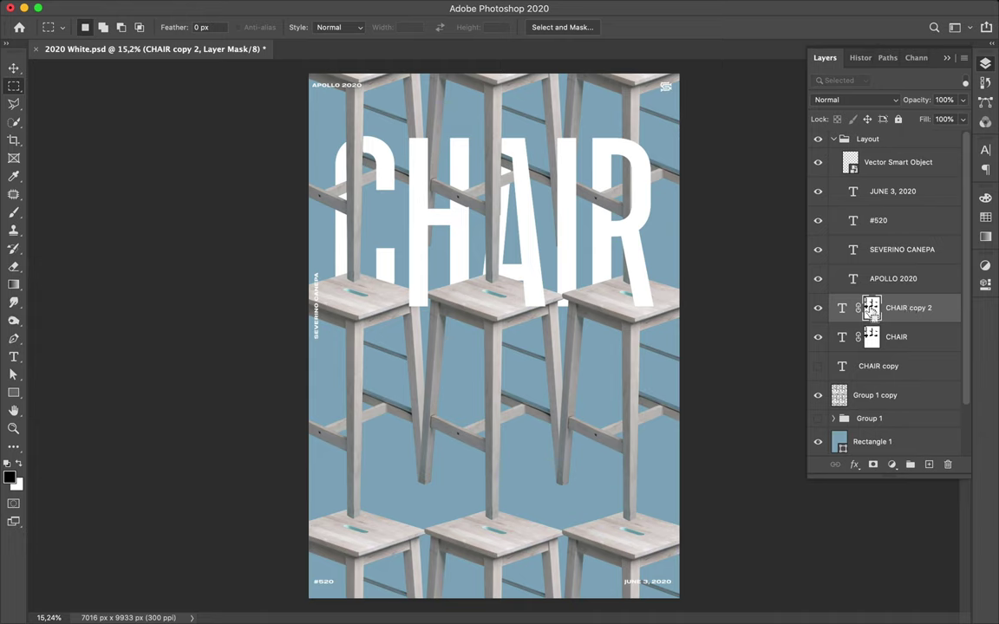
pyautogui.keyDown('ctrl'); pyautogui.click(871, 309); pyautogui.keyUp('ctrl')
pyautogui.rightClick(901, 307)
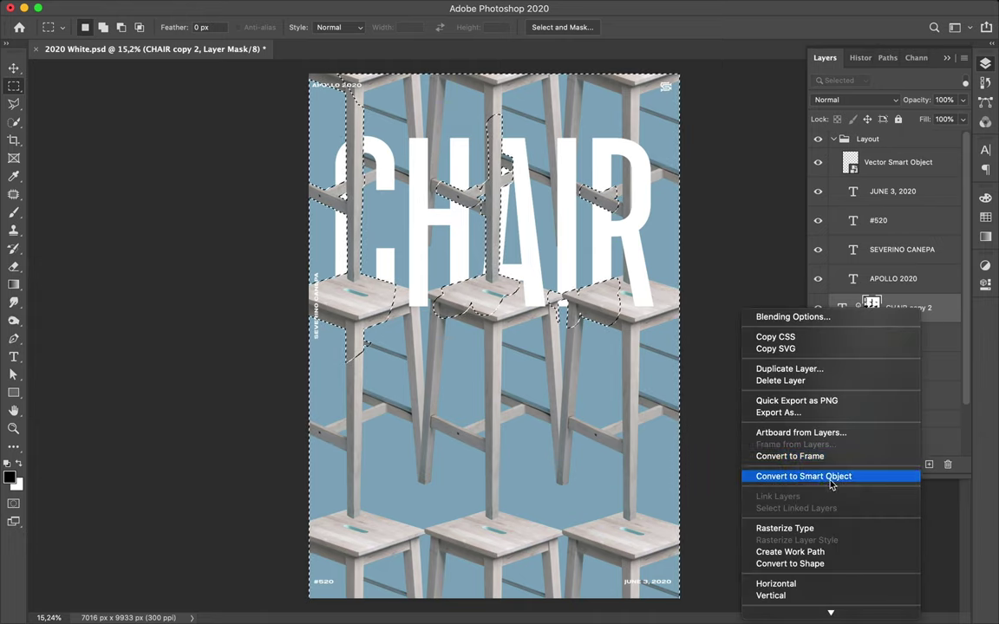
# Step: Apply the mask on CHAIR copy 2 and paint its selected letter shapes solid
pyautogui.press('Escape')
pyautogui.moveTo(870, 307); pyautogui.dragTo(948, 465)
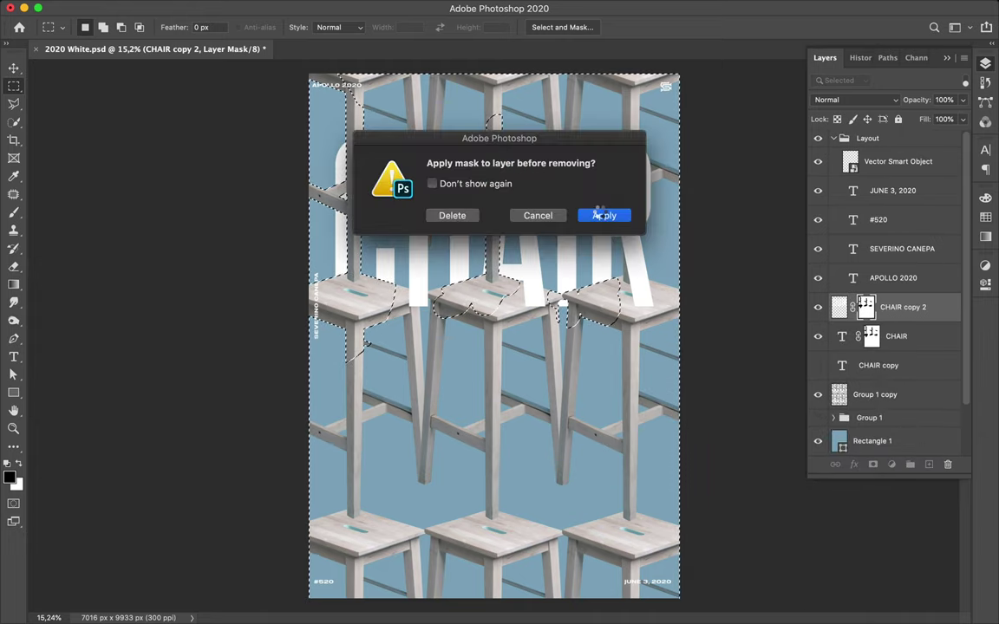
pyautogui.click(598, 215)
pyautogui.press('v')
pyautogui.press('b')
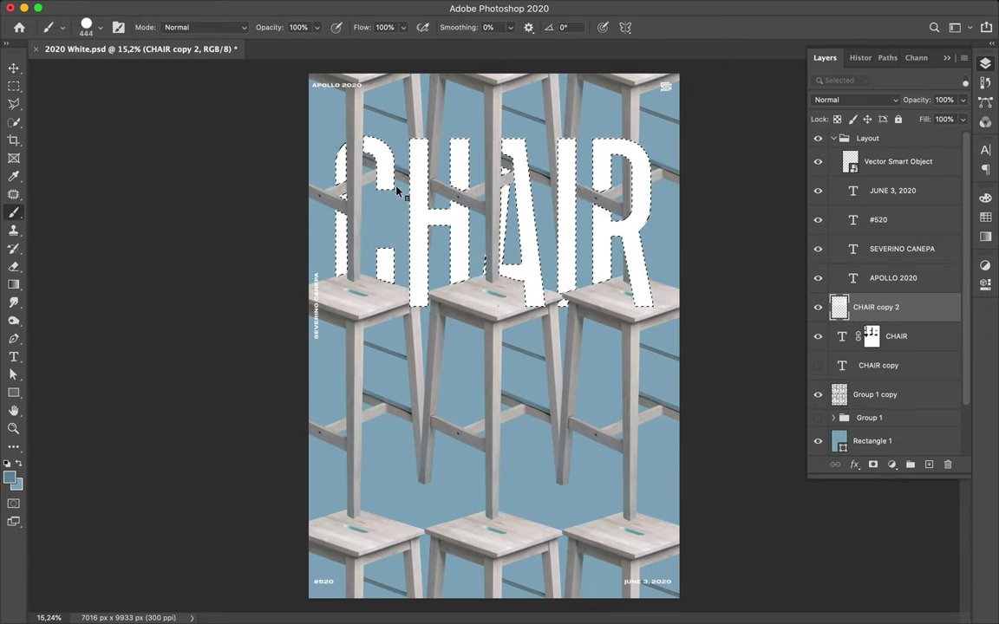
pyautogui.press('x')
pyautogui.rightClick(397, 191)
pyautogui.click(985, 217)
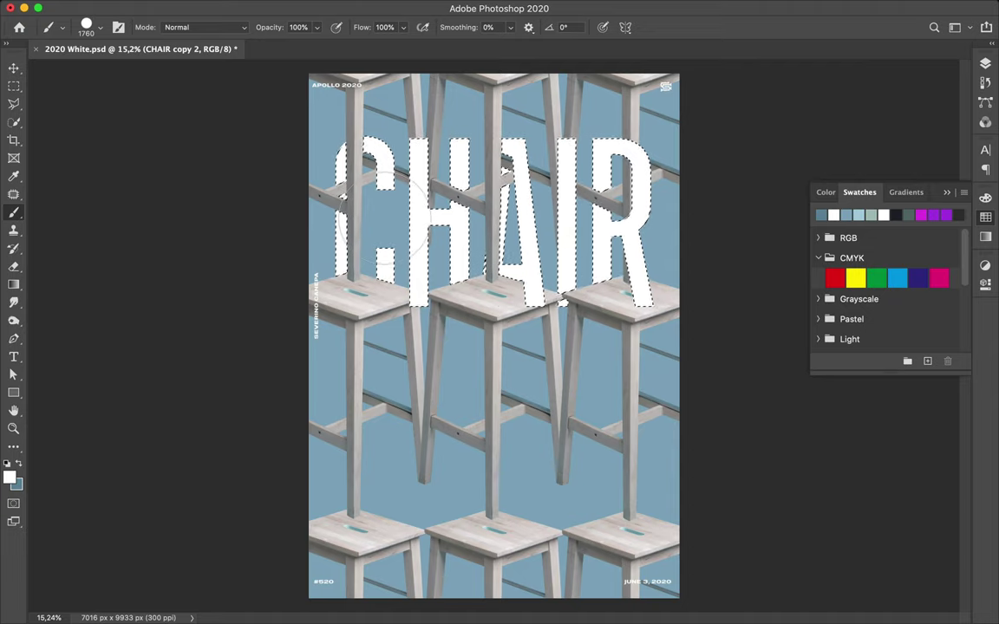
pyautogui.moveTo(384, 224); pyautogui.dragTo(483, 288)
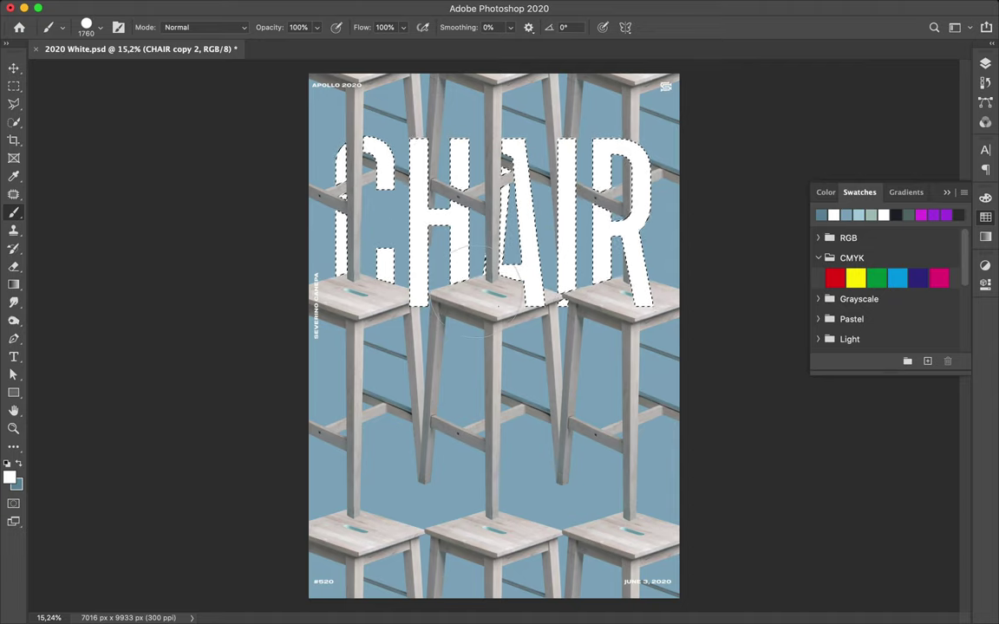
# Step: Deselect and Gaussian Blur CHAIR copy 2 into a soft shadow
pyautogui.moveTo(499, 623)
pyautogui.click(562, 598)
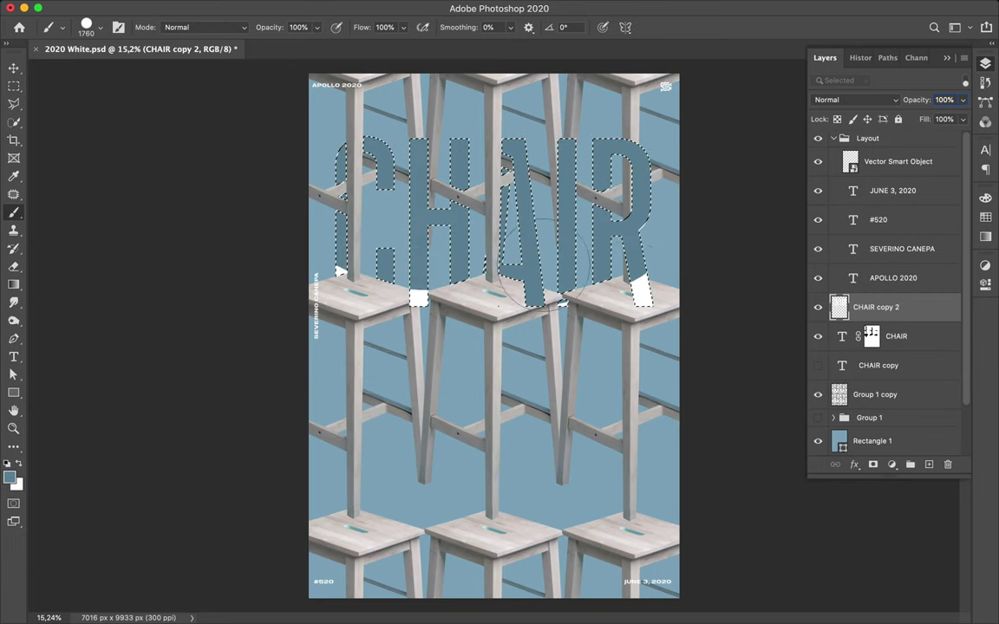
pyautogui.press('m')
pyautogui.press('super+d')
pyautogui.click(345, 9)
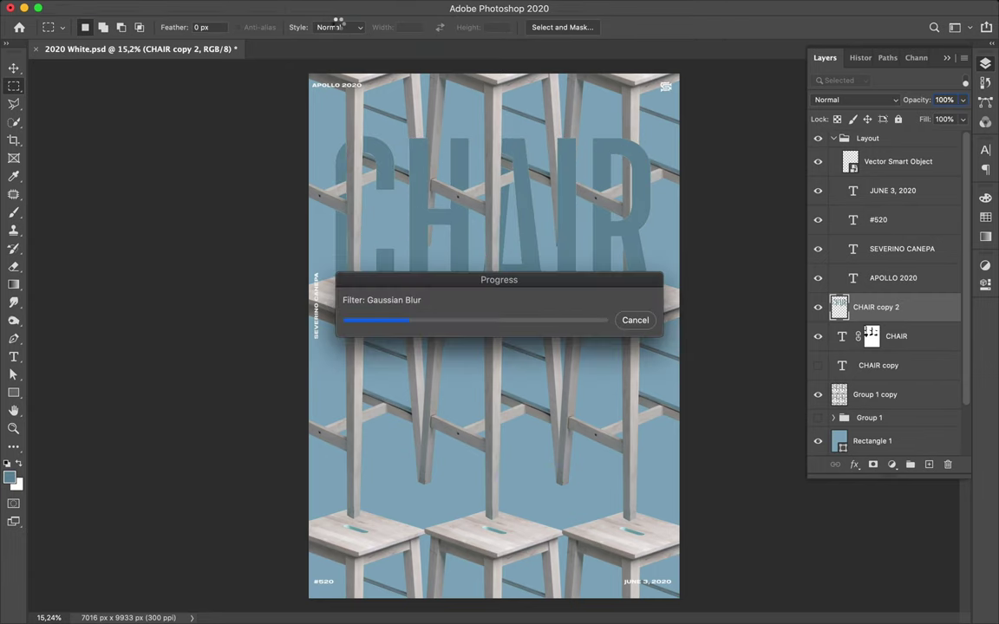
# Step: Move the shadow below CHAIR, set Multiply at 37% fill, and save the poster
pyautogui.moveTo(875, 307); pyautogui.dragTo(899, 378)
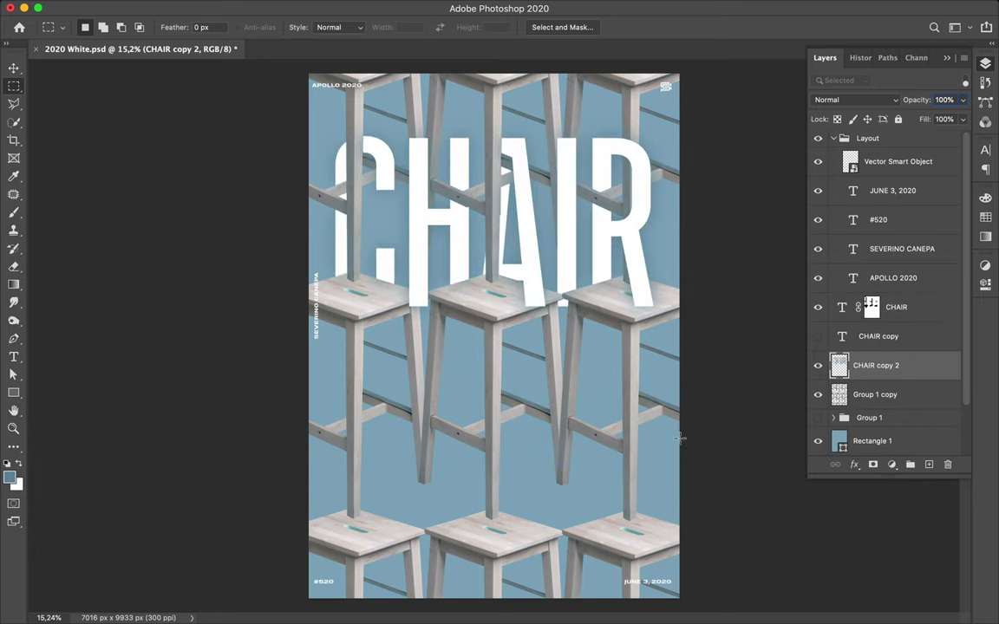
pyautogui.click(893, 99)
pyautogui.click(887, 138)
pyautogui.click(962, 118)
pyautogui.moveTo(960, 138); pyautogui.dragTo(930, 139)
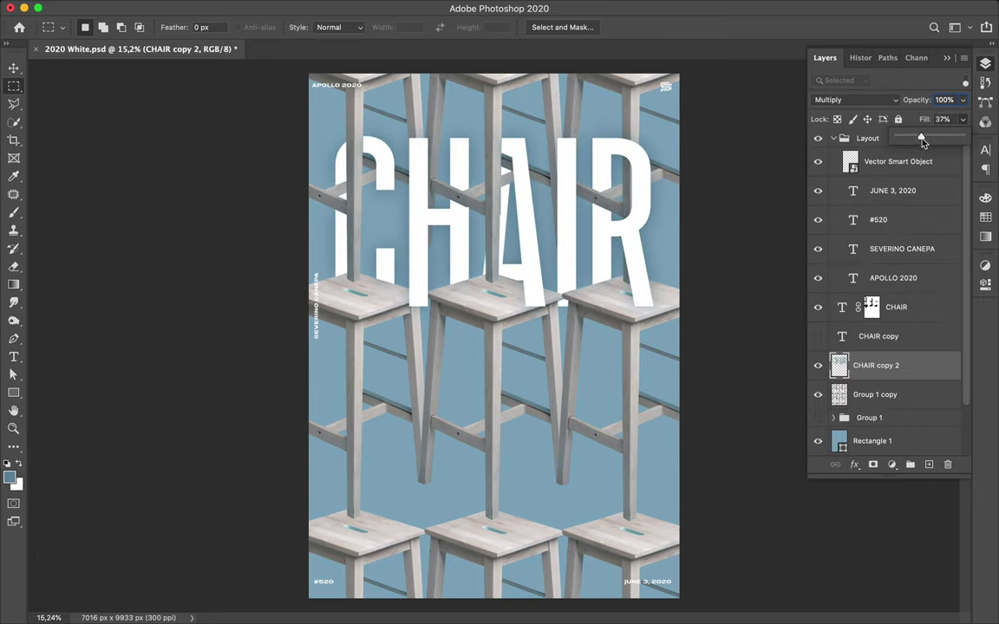
pyautogui.press('super+s')
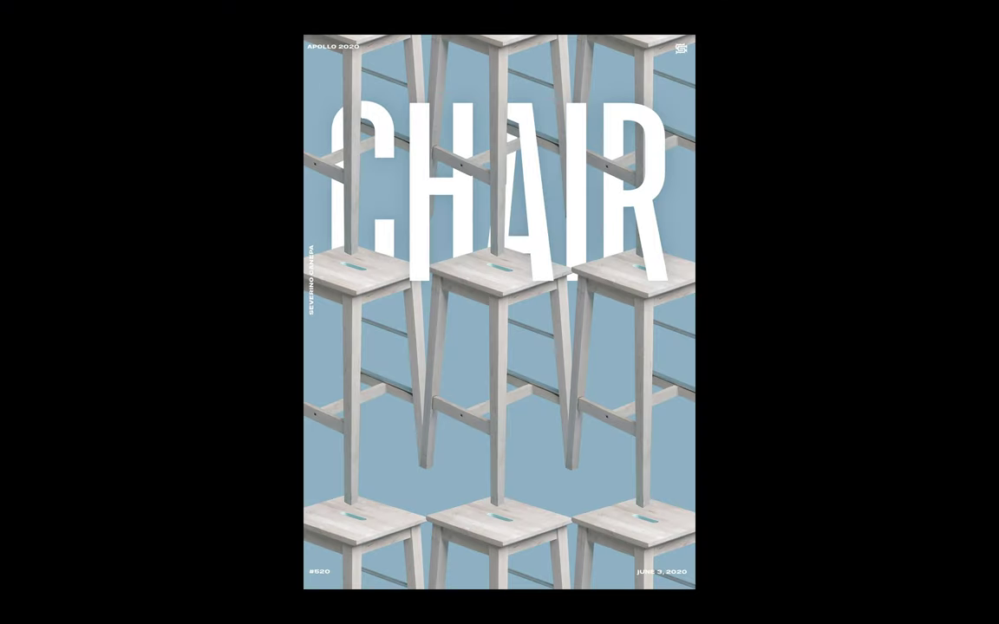